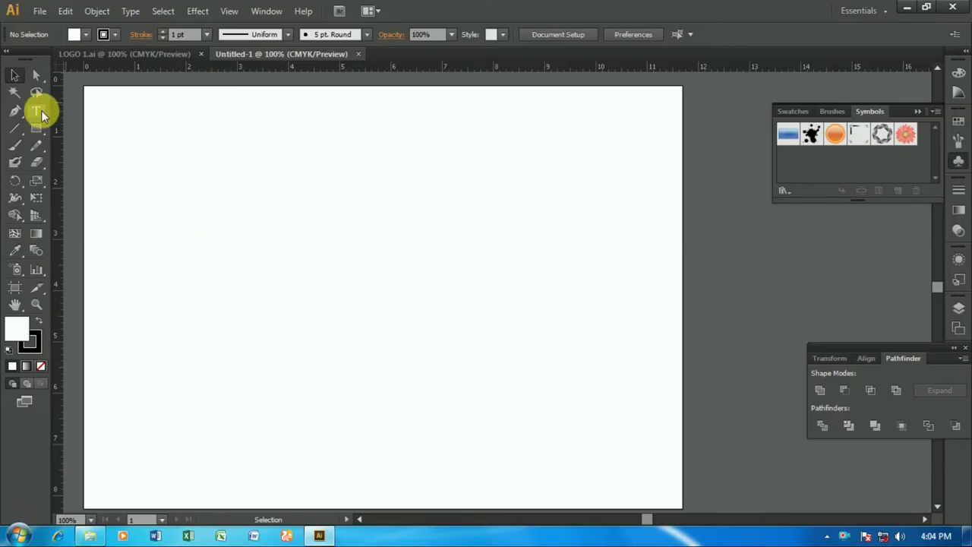
- Type a 300 pt capital G on the artboard in Avant Garde Medium BT and move it lower
left_click(36, 111)
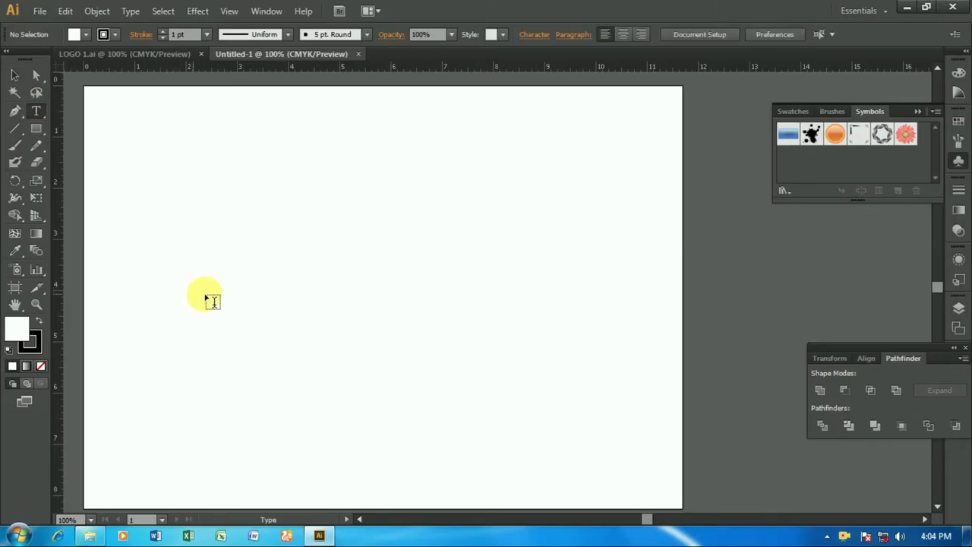
left_click(244, 249)
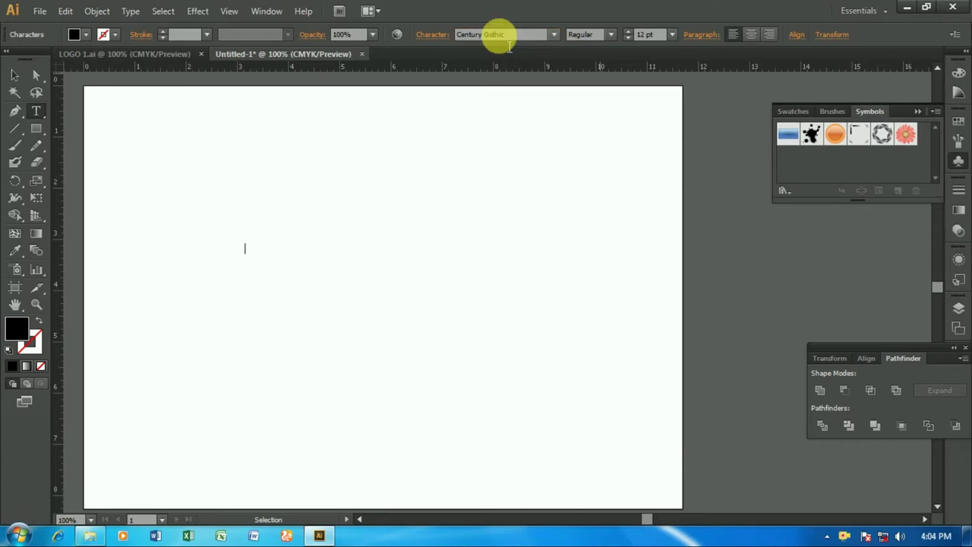
left_click(647, 35)
type("300")
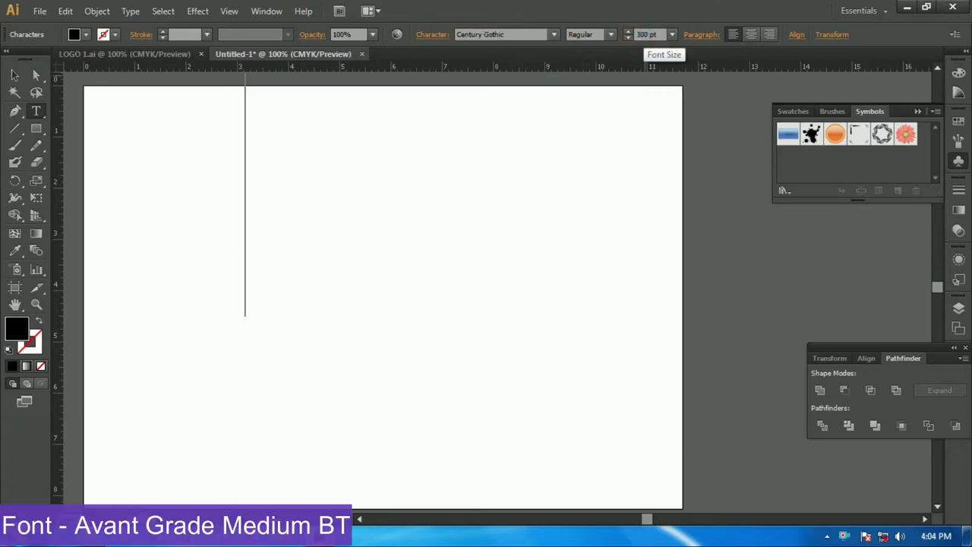
key("Return")
scroll(616, 140, "down", 1)
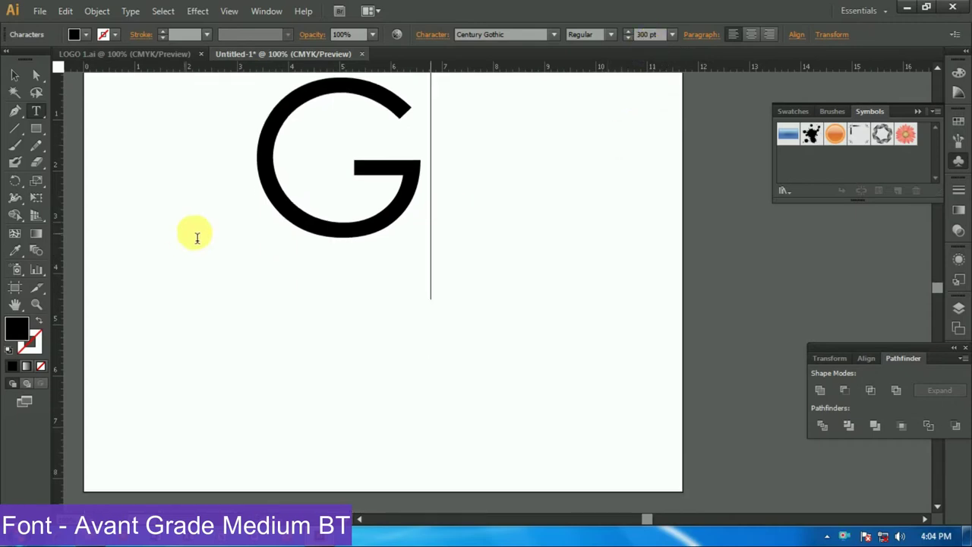
left_click(17, 75)
left_click_drag(373, 224, 366, 274)
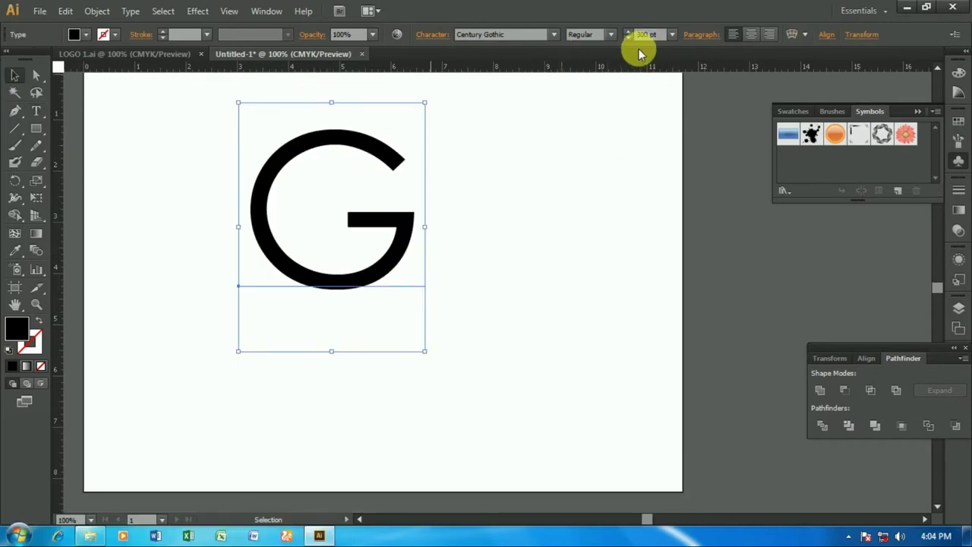
left_click(611, 35)
left_click_drag(235, 180, 261, 208)
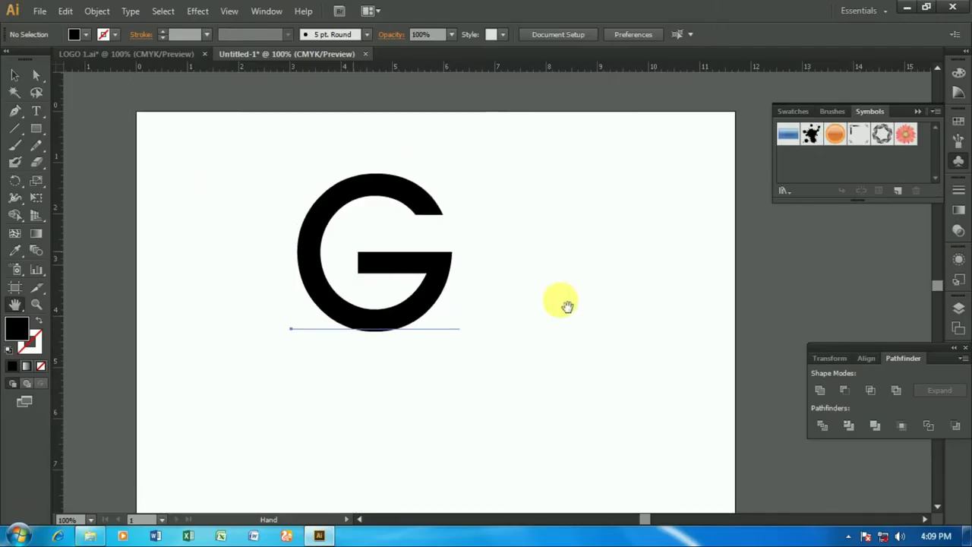
- Nudge the G slightly down-right and zoom to 200% with the G centred
left_click(15, 74)
left_click(333, 239)
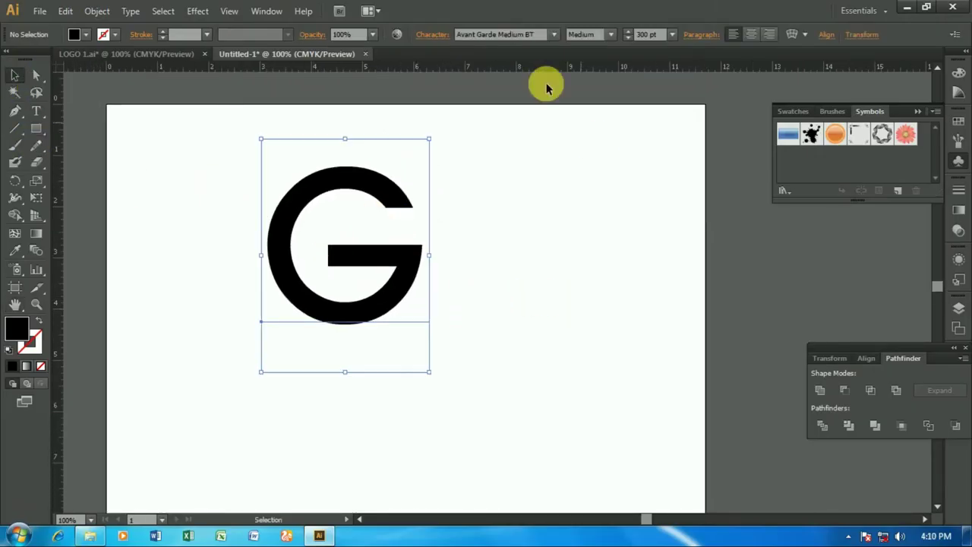
left_click_drag(392, 271, 396, 285)
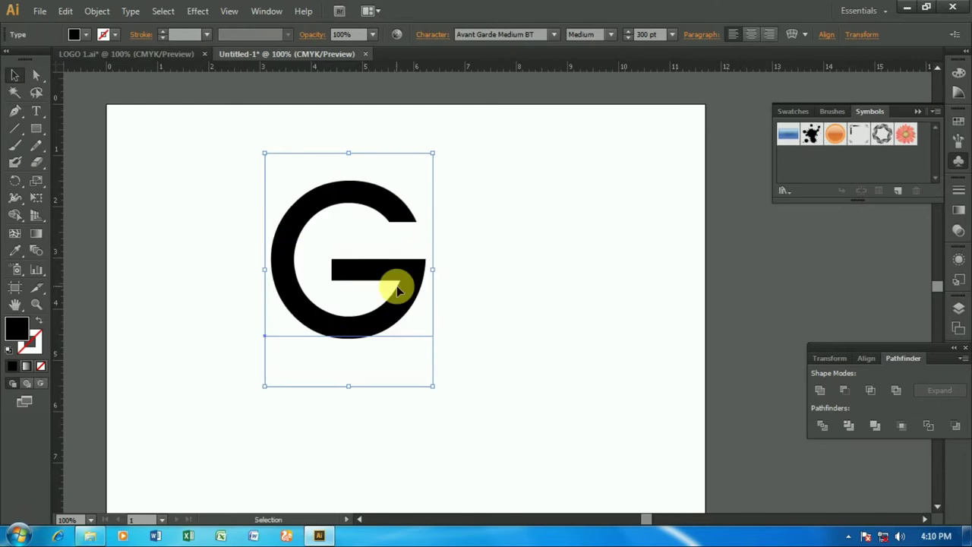
key("ctrl+plus")
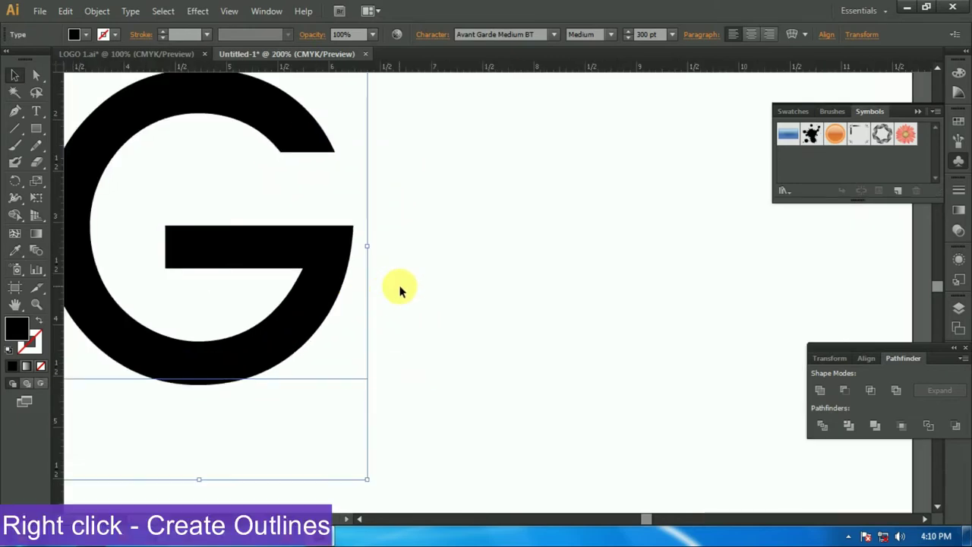
left_click_drag(244, 259, 429, 319)
- Convert the G text into outlined vector shapes with Create Outlines
left_click(14, 76)
left_click(365, 185)
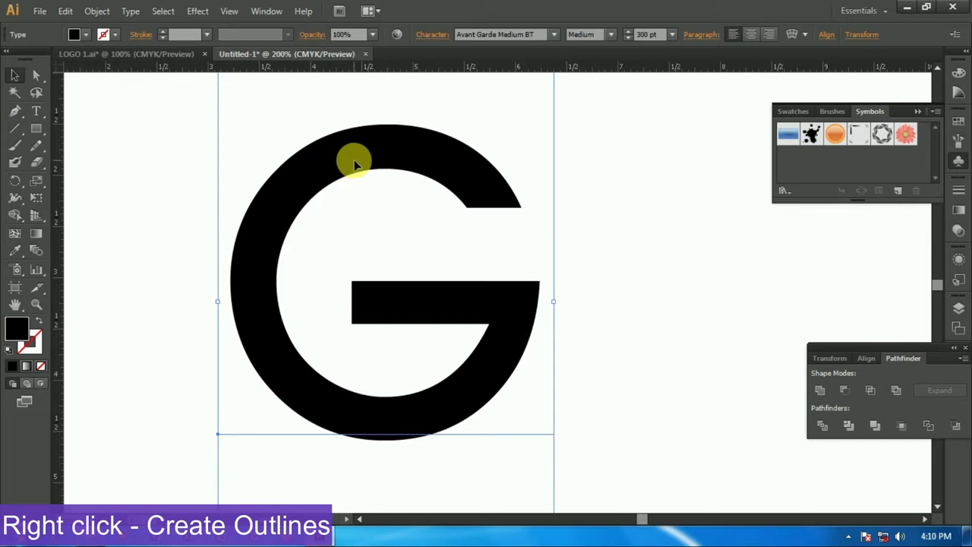
right_click(355, 165)
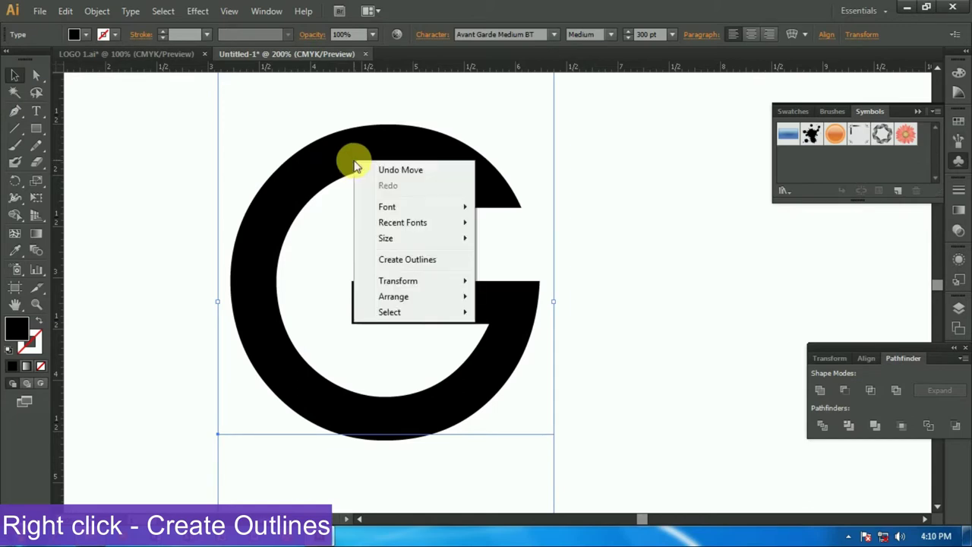
left_click(398, 262)
left_click(603, 215)
left_click(36, 129)
scroll(395, 160, "up", 1)
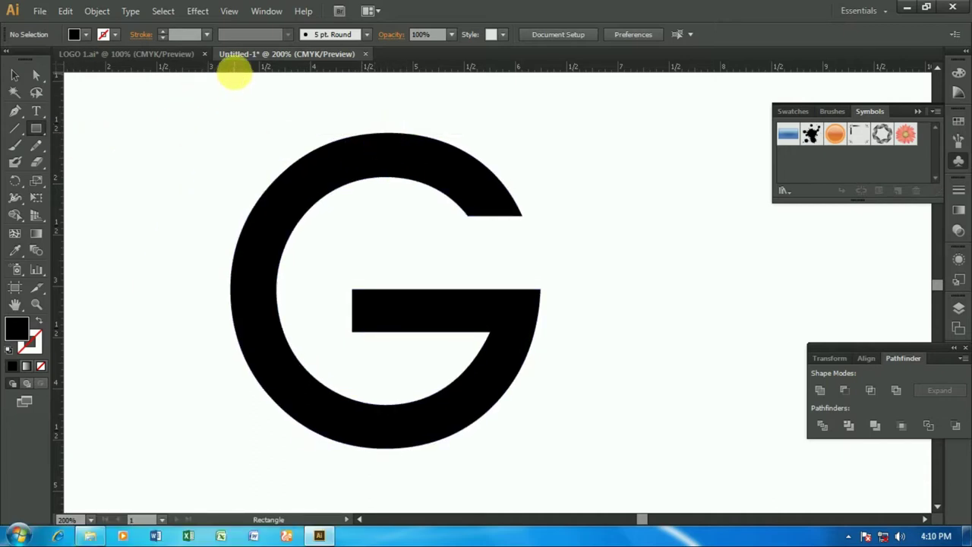
- Place two horizontal guides at the outer and inner top edges of the G's arc
left_click_drag(239, 69, 251, 182)
key("v")
left_click(36, 304)
left_click(397, 167)
left_click(15, 75)
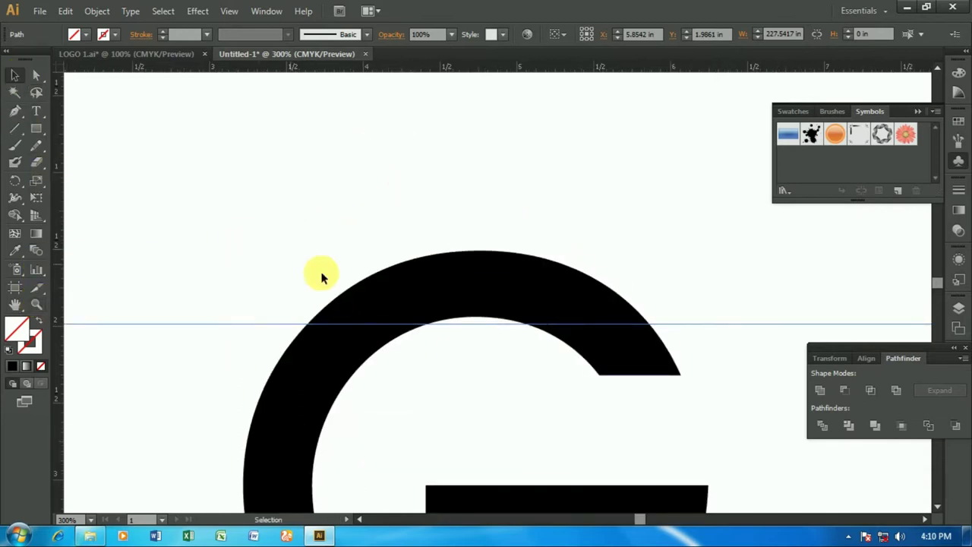
left_click_drag(477, 323, 477, 317)
left_click_drag(471, 68, 473, 250)
- Set the rectangle fill to White and the stroke to Black 1 pt
left_click(35, 129)
left_click(103, 34)
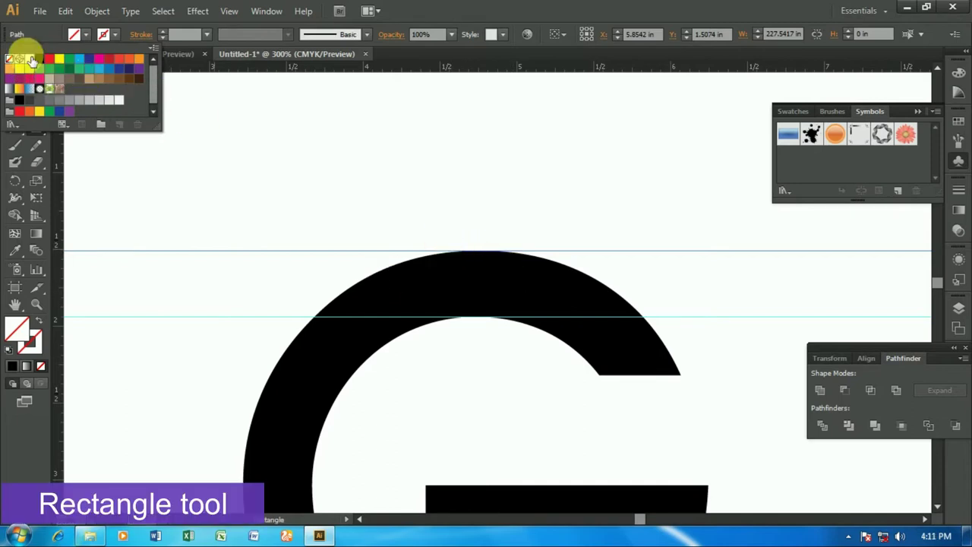
left_click(29, 59)
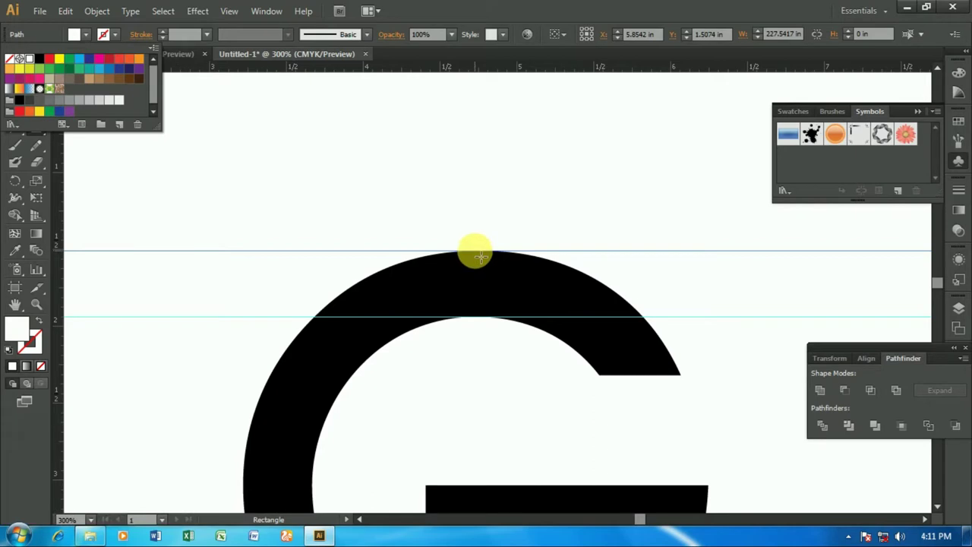
left_click(480, 256)
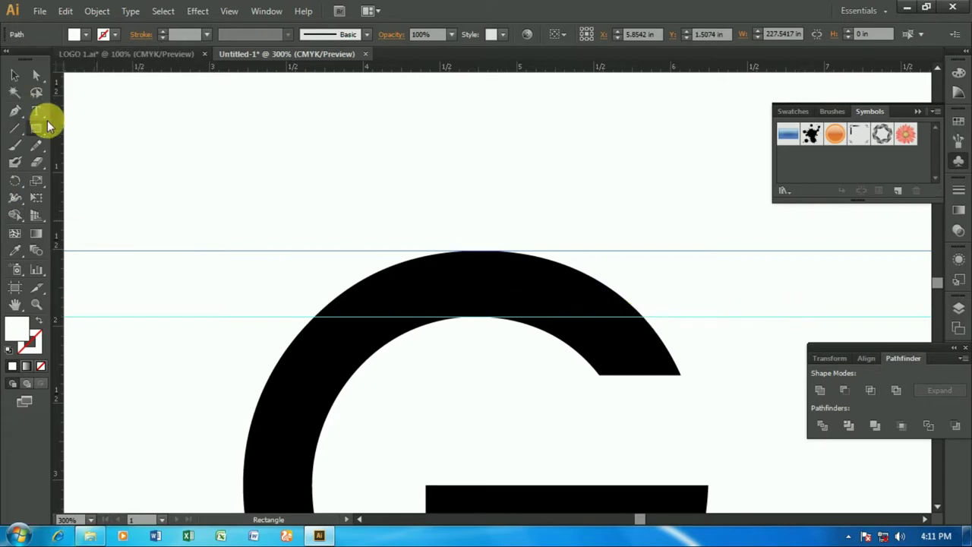
left_click(115, 34)
left_click(39, 58)
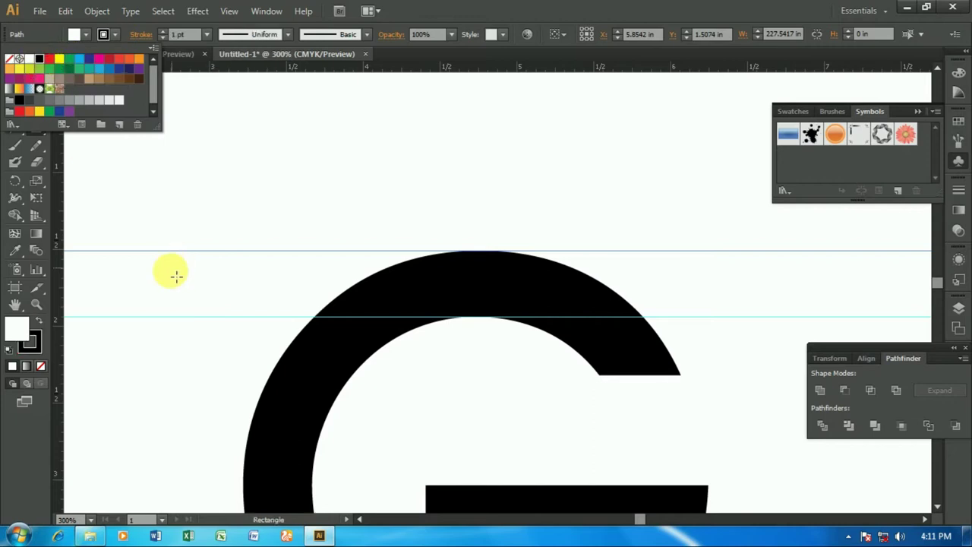
left_click(85, 197)
- Draw a rectangle between the guides from the G's top, with no stroke and black fill
mouse_move(483, 251)
left_mouse_down()
mouse_move(492, 307)
mouse_move(781, 324)
left_mouse_up()
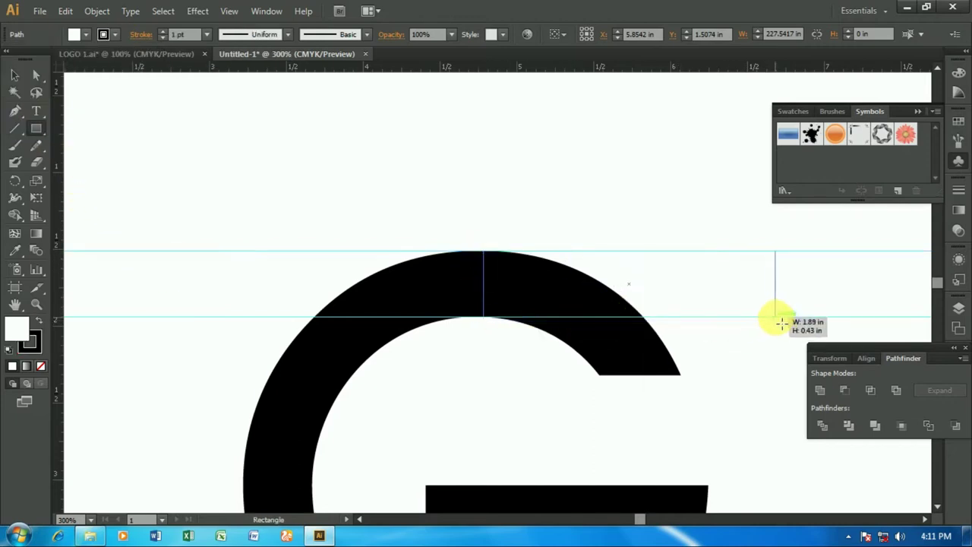
left_click_drag(770, 322, 750, 322)
scroll(657, 332, "down", 3)
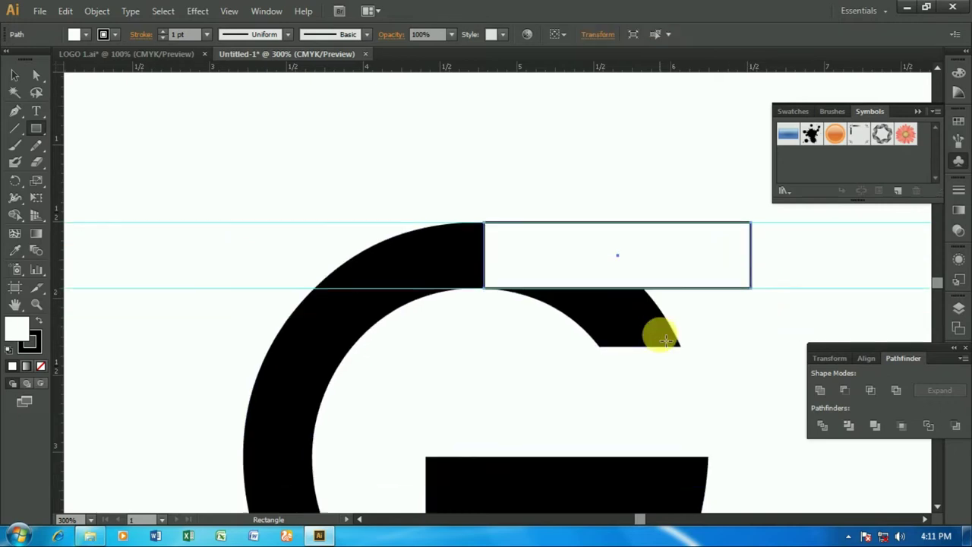
scroll(664, 338, "down", 2)
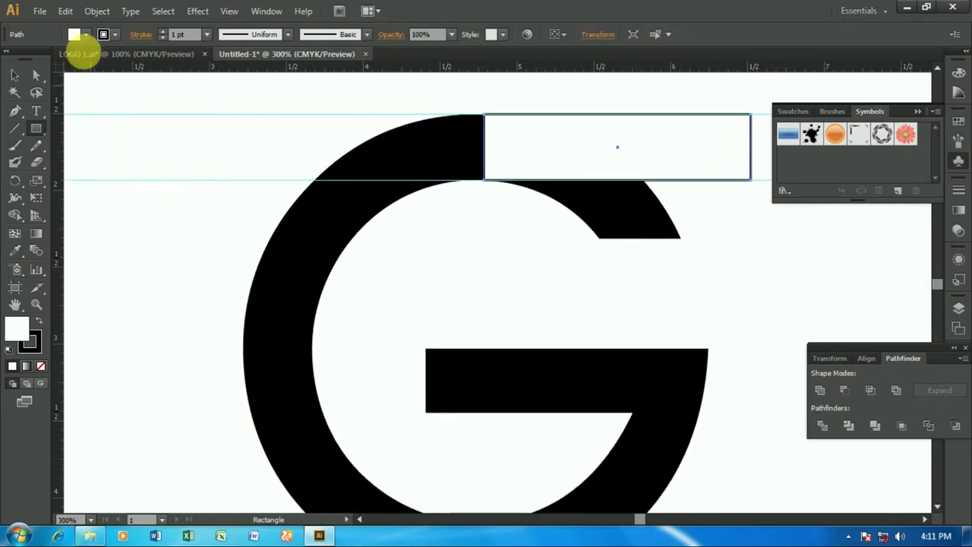
left_click(112, 38)
left_click(9, 58)
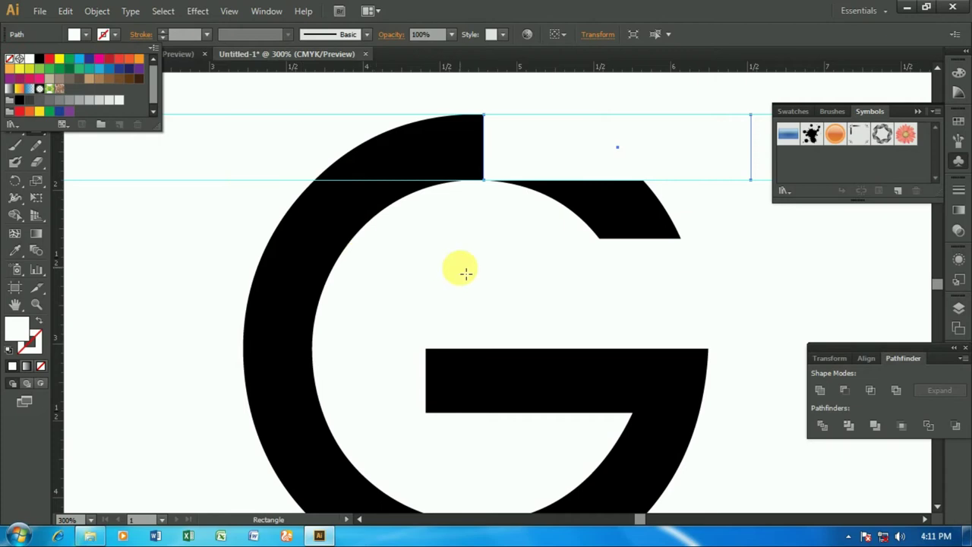
left_click(85, 34)
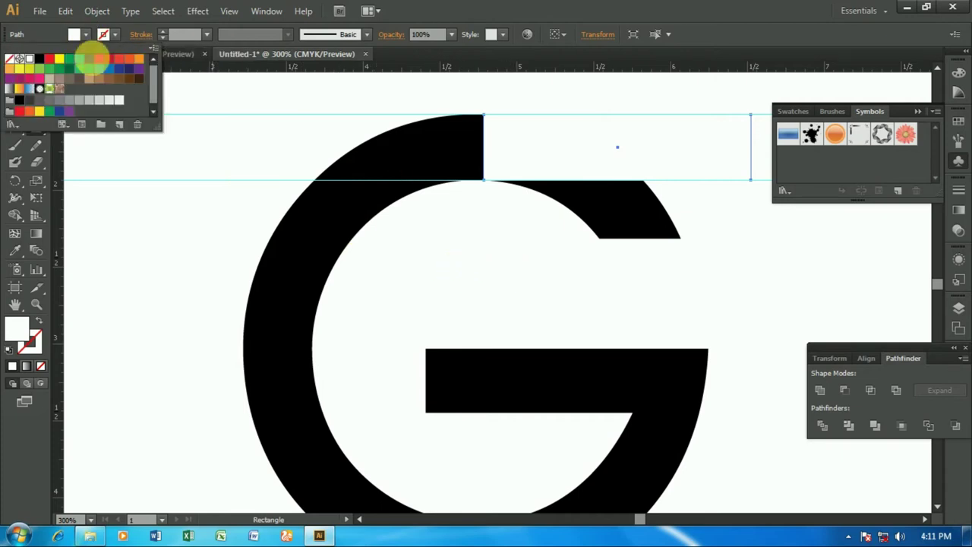
left_click(39, 59)
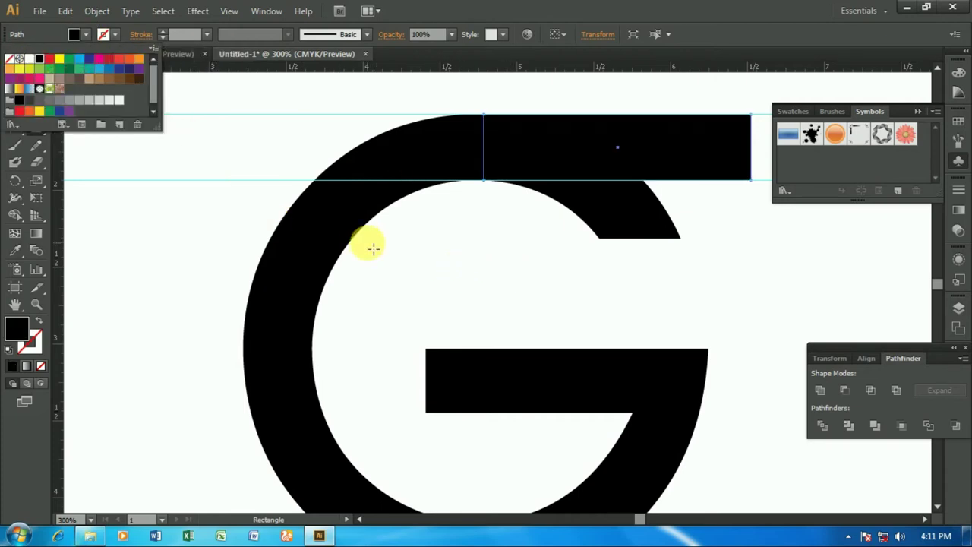
- Review the whole G, then adjust the black bar's height at 200% zoom
left_click(14, 76)
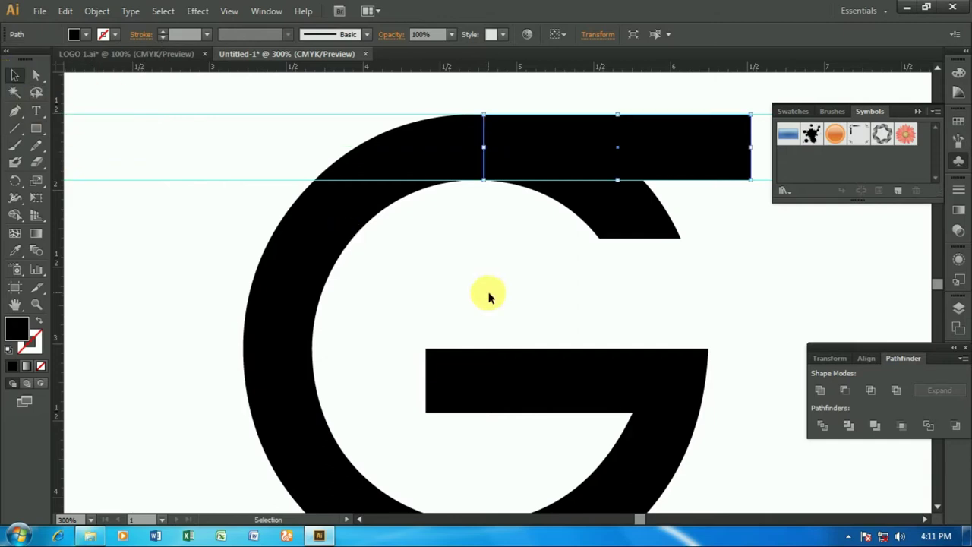
left_click(494, 296)
left_click(537, 160)
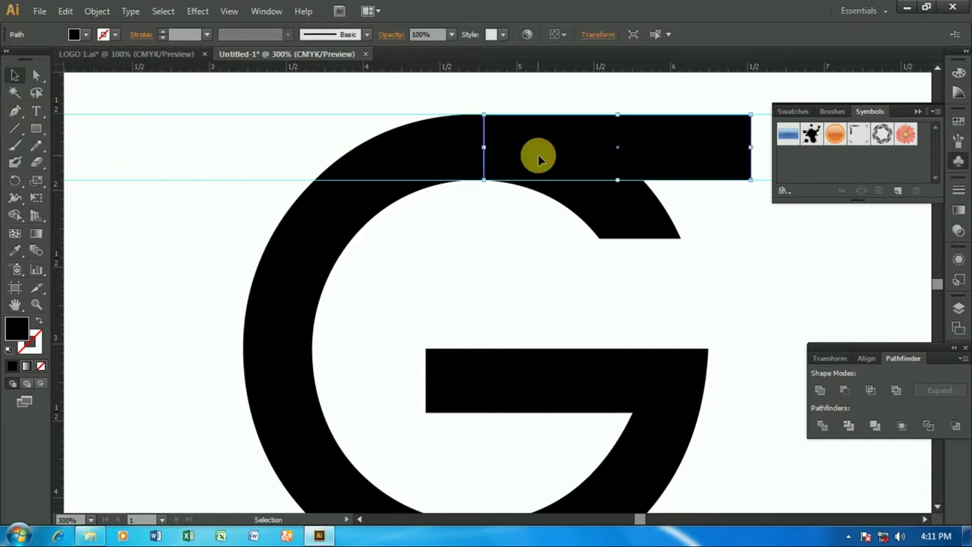
left_click(523, 250)
scroll(524, 254, "down", 1)
scroll(523, 254, "down", 1)
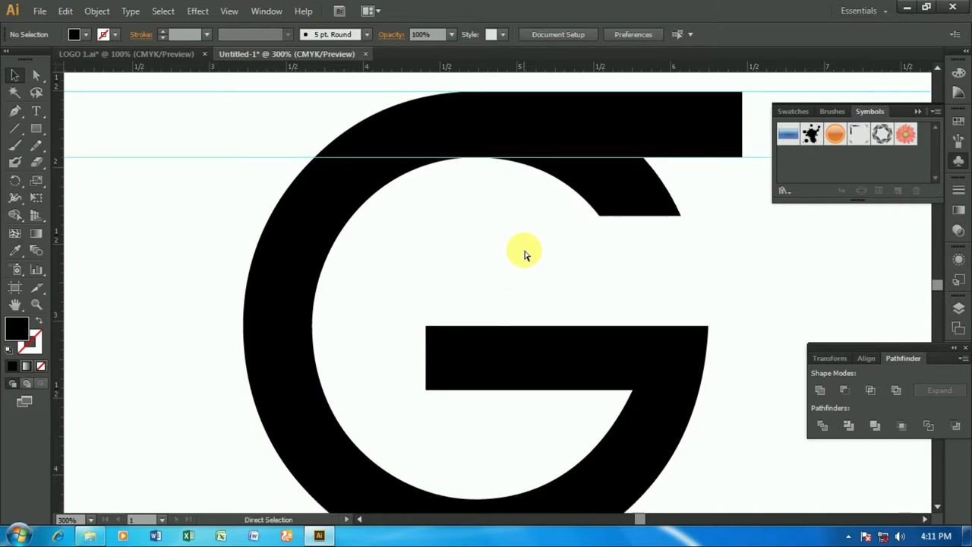
key("ctrl+minus")
key("ctrl+minus")
scroll(592, 306, "up", 1)
scroll(655, 321, "up", 1)
scroll(655, 301, "down", 1)
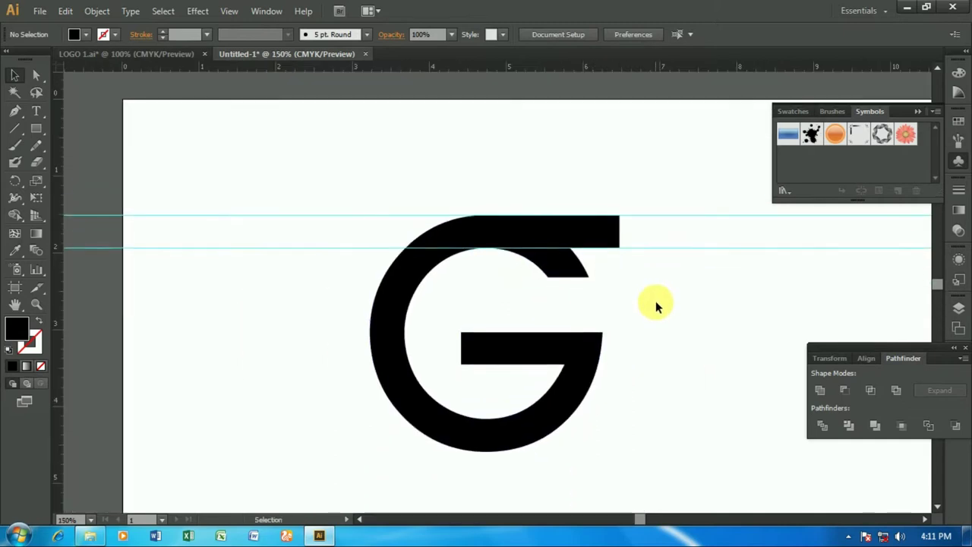
key("ctrl+plus")
left_click(533, 226)
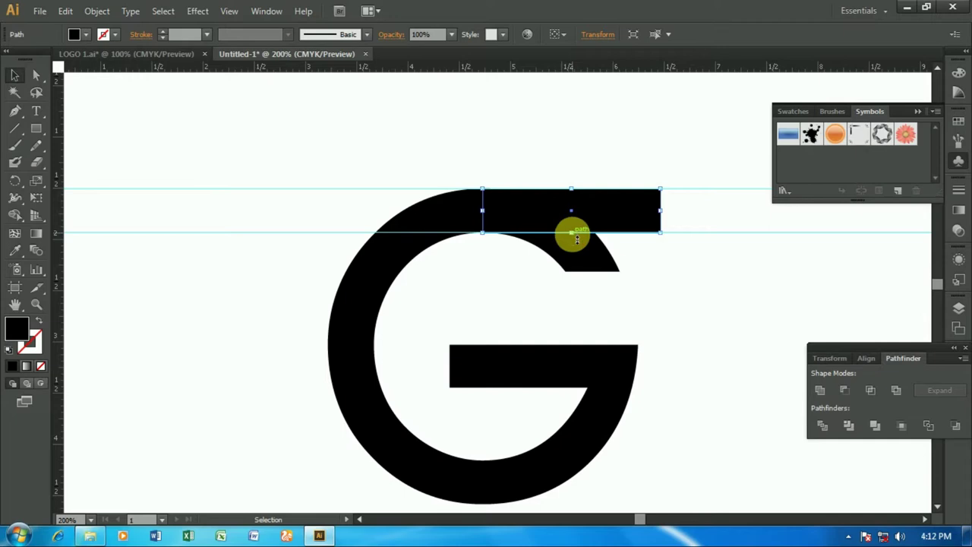
left_click_drag(577, 239, 574, 232)
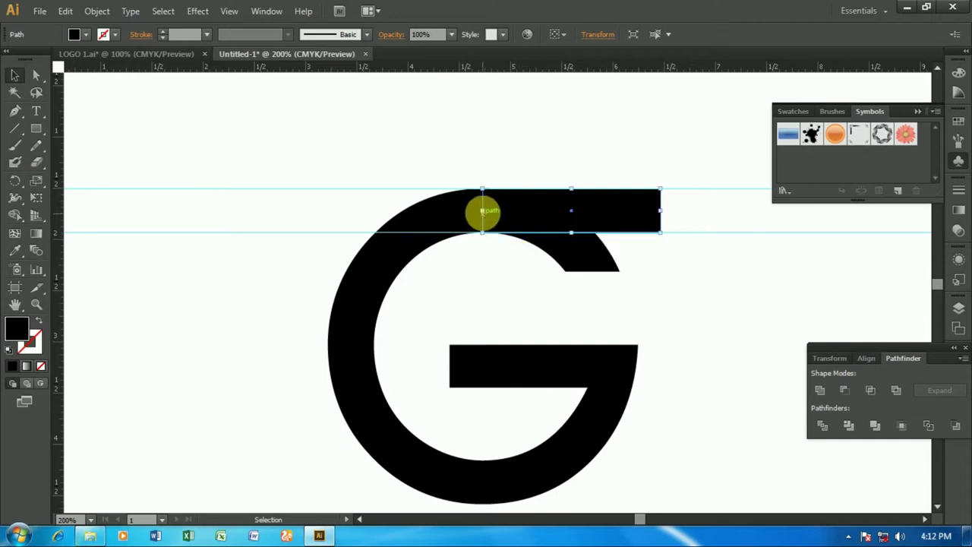
left_click(486, 251)
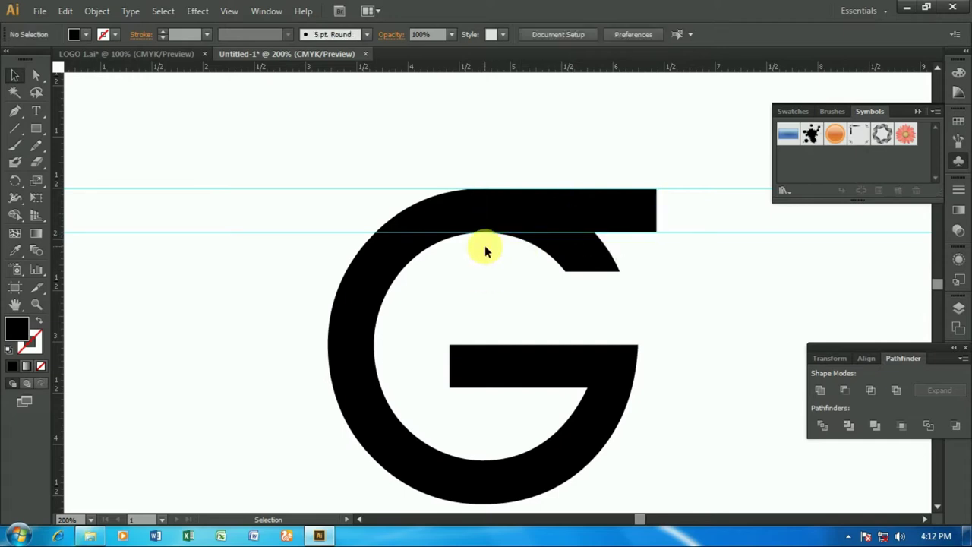
- Delete the two horizontal guides
left_click(494, 201)
left_click_drag(574, 192, 571, 192)
left_click(513, 294)
left_click_drag(341, 182, 272, 289)
key("Delete")
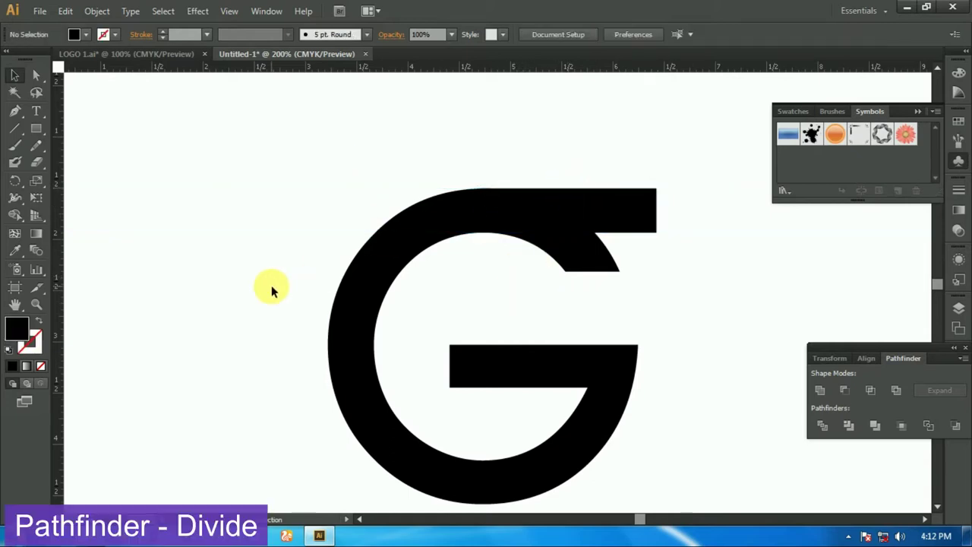
- Split the whole G and bar with Pathfinder Divide and ungroup the pieces
left_click_drag(292, 161, 679, 505)
left_click(821, 425)
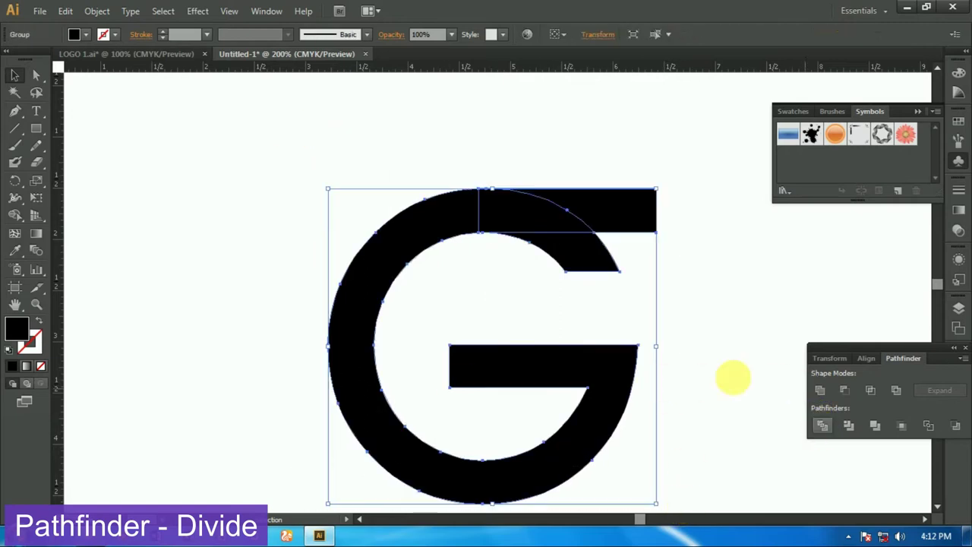
scroll(577, 281, "down", 1)
left_click(592, 293)
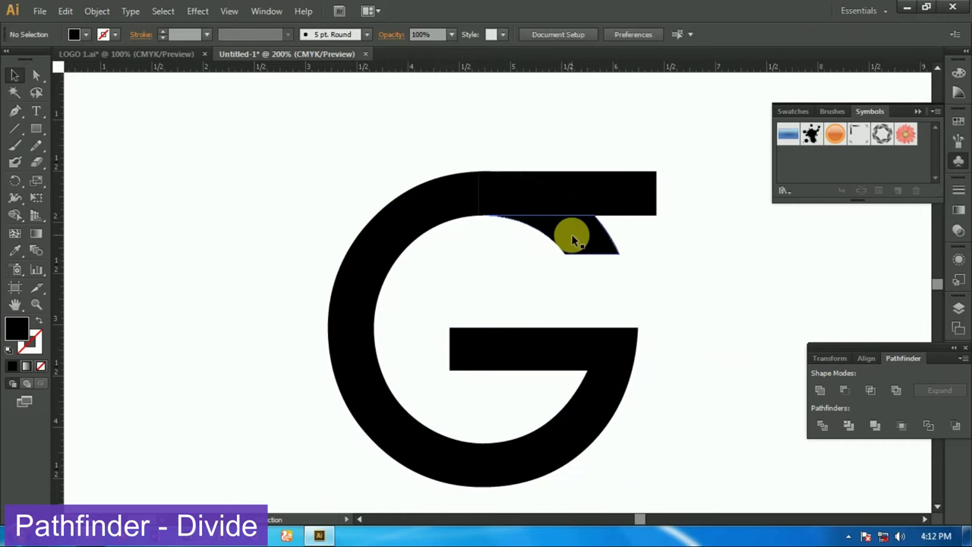
right_click(566, 235)
left_click(606, 317)
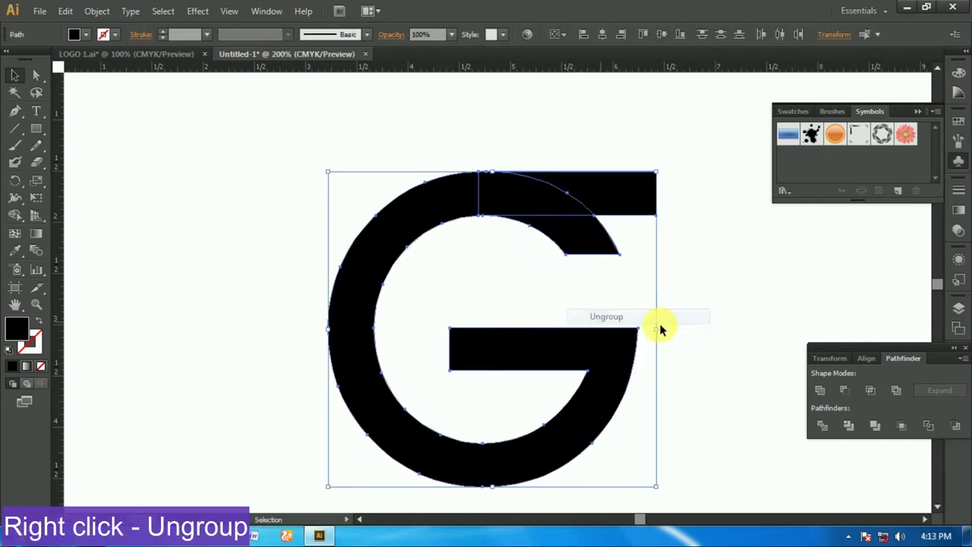
- Delete the small curved wedge beneath the top bar
scroll(633, 332, "down", 1)
left_click(645, 237)
left_click(599, 226)
right_click(594, 221)
left_click(542, 281)
left_click(562, 225)
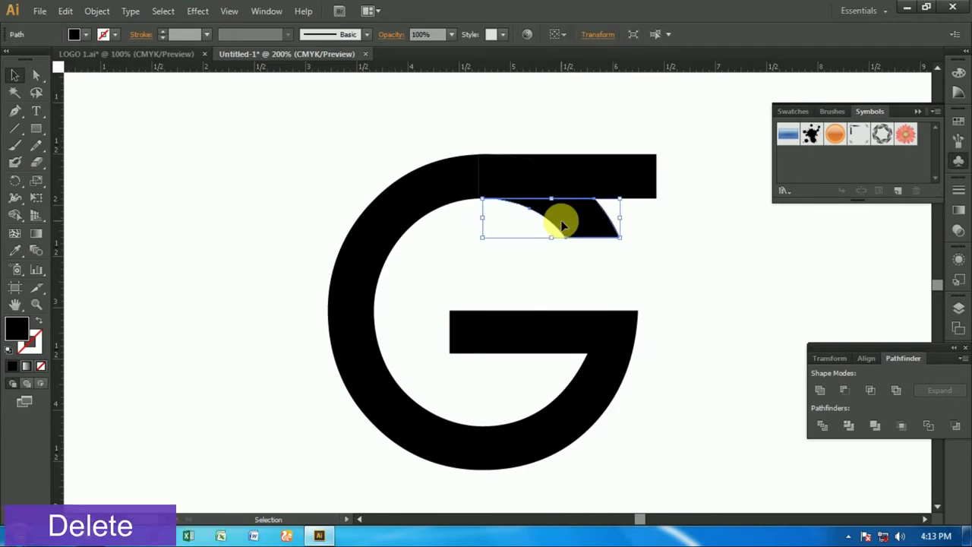
key("Delete")
scroll(562, 221, "down", 1)
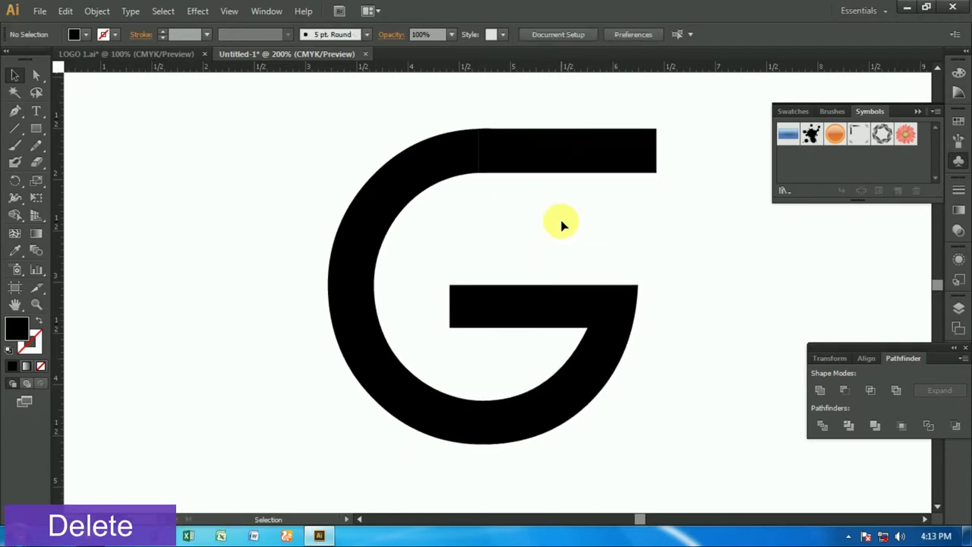
scroll(384, 148, "down", 1)
scroll(388, 170, "down", 1)
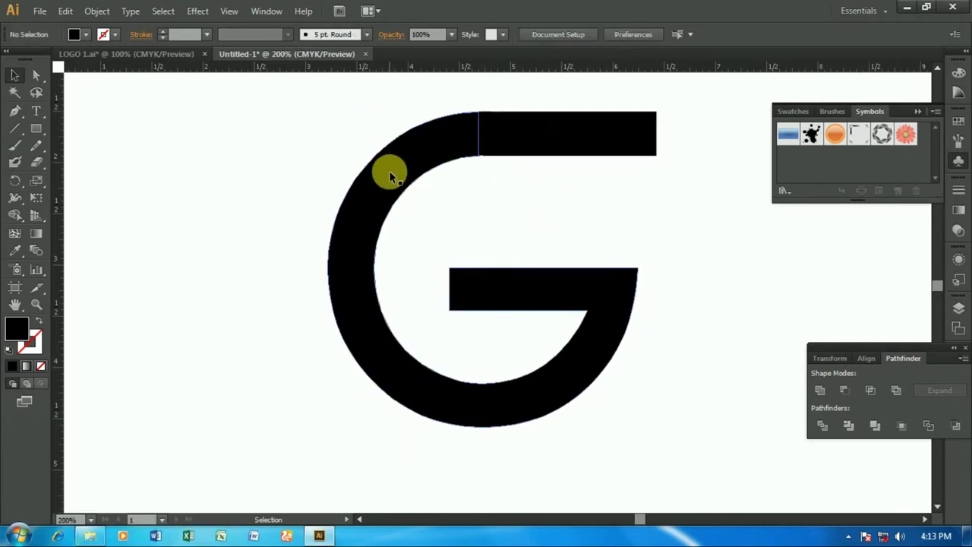
scroll(389, 170, "up", 1)
scroll(390, 174, "up", 1)
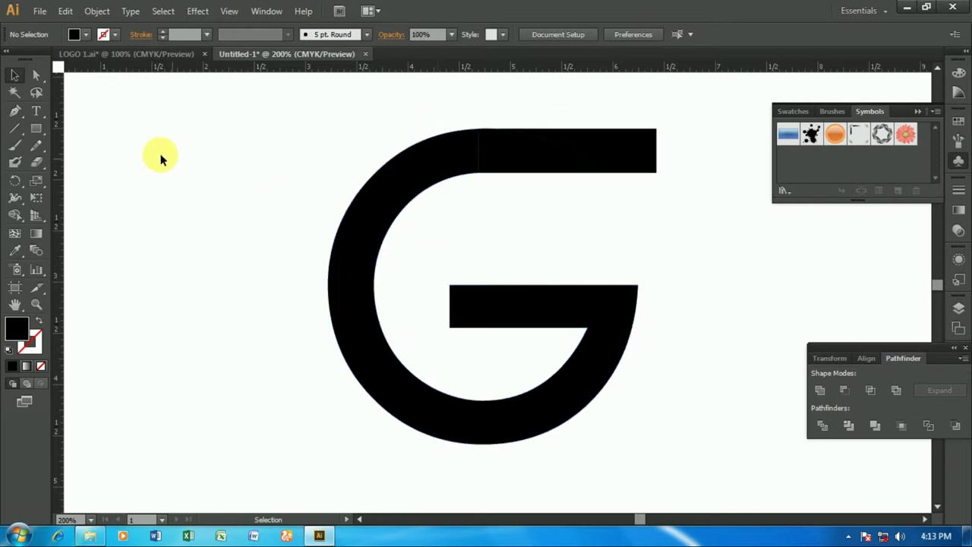
- Move the G up-left and merge all its pieces with Pathfinder Unite
left_click(586, 304)
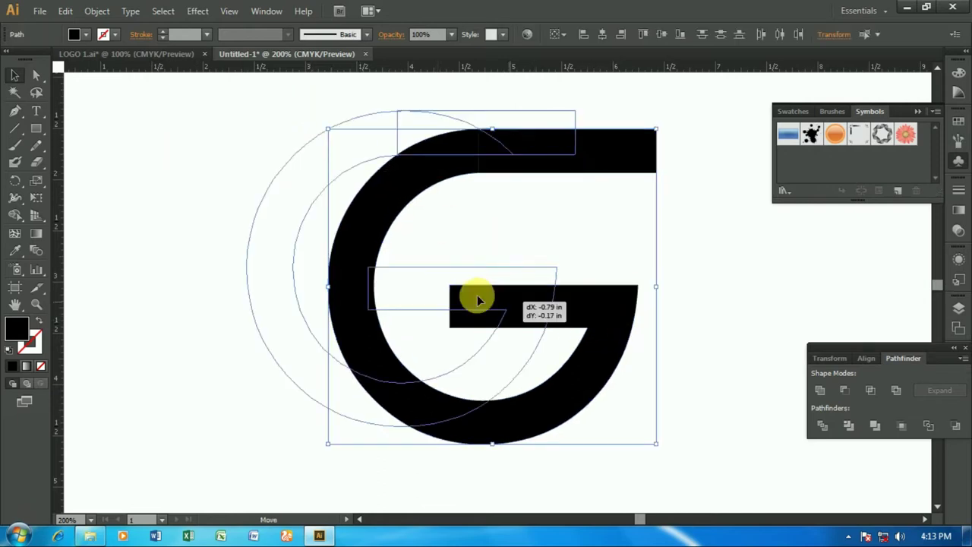
left_click_drag(592, 326, 467, 299)
left_click(592, 217)
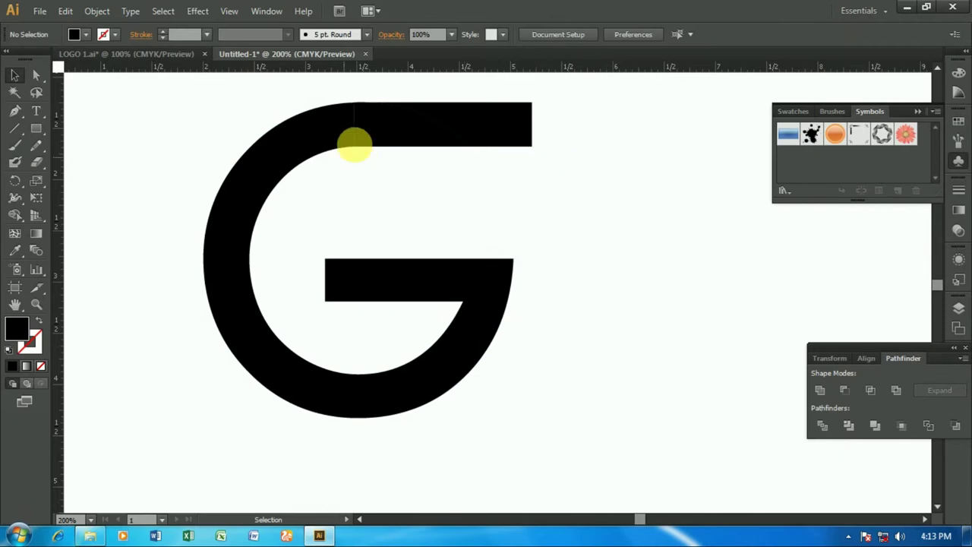
left_click_drag(232, 93, 416, 266)
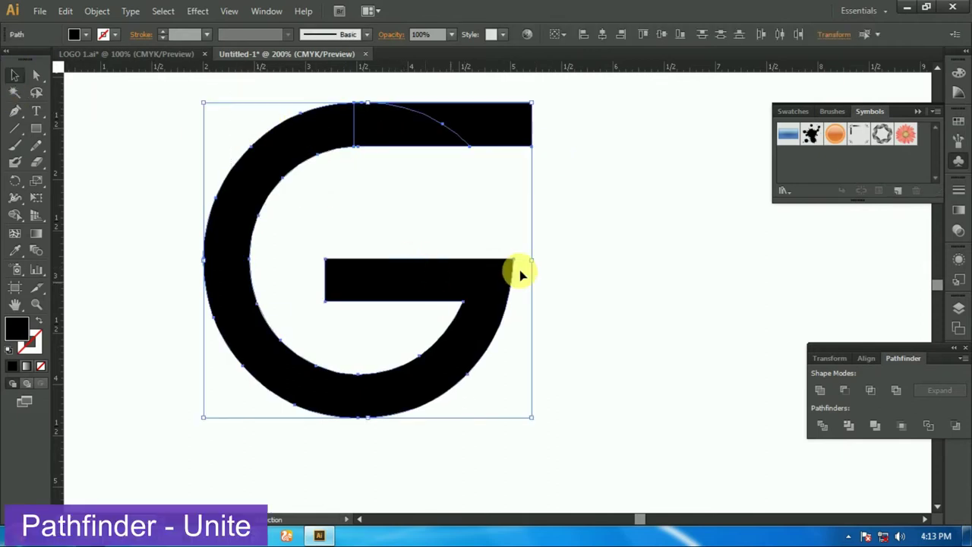
left_click(821, 390)
left_click(633, 319)
- Move anchor points to shorten the crossbar and slant the top bar's right end
scroll(456, 255, "up", 2)
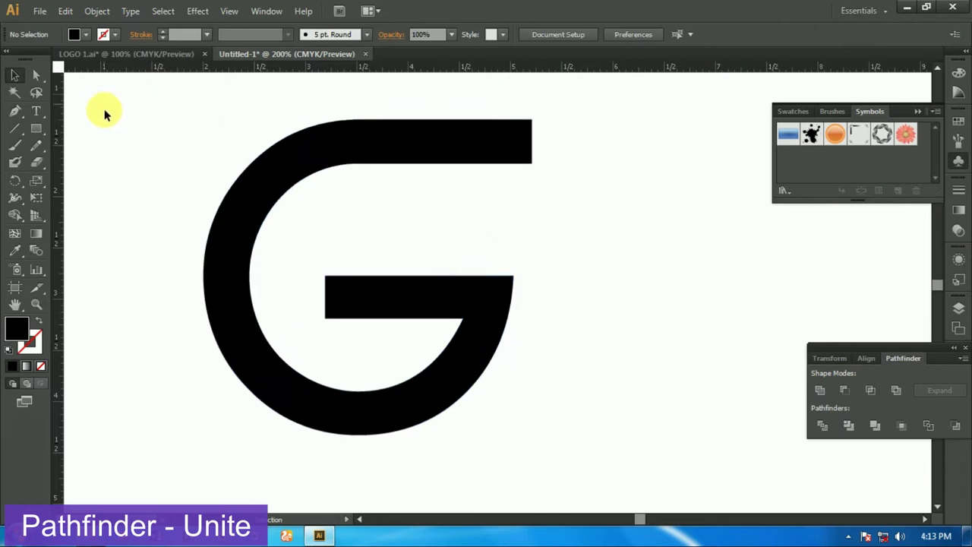
left_click(243, 189)
left_click(35, 75)
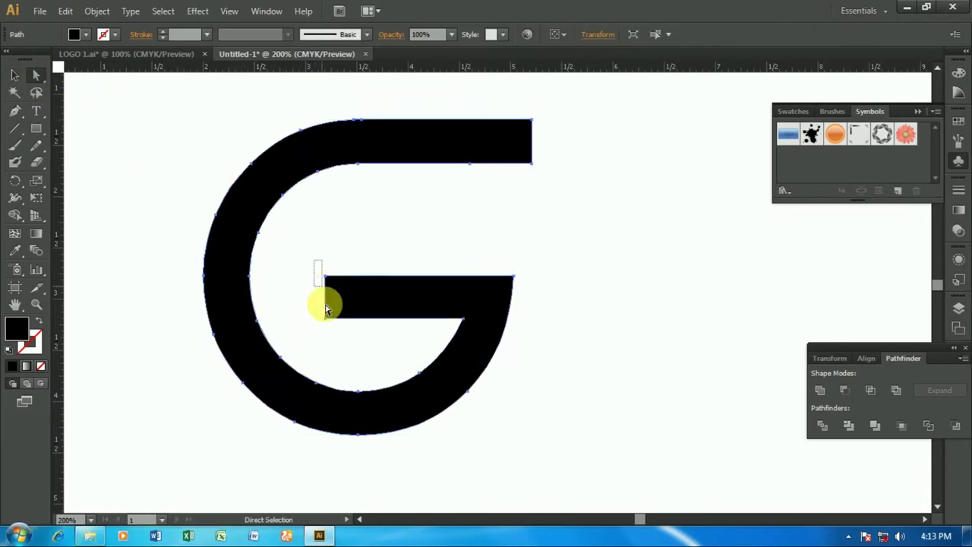
left_click_drag(333, 332, 332, 332)
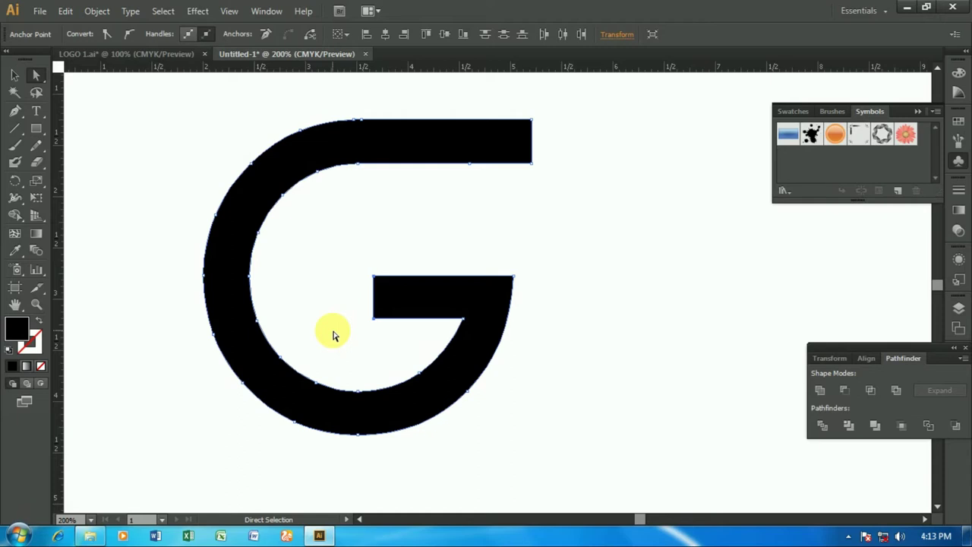
left_click(571, 193)
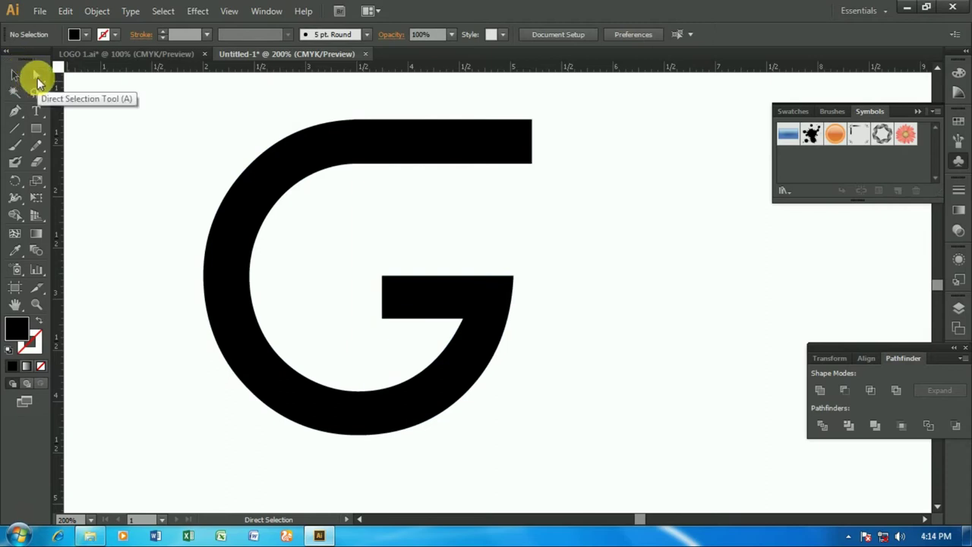
left_click(37, 75)
left_click(486, 130)
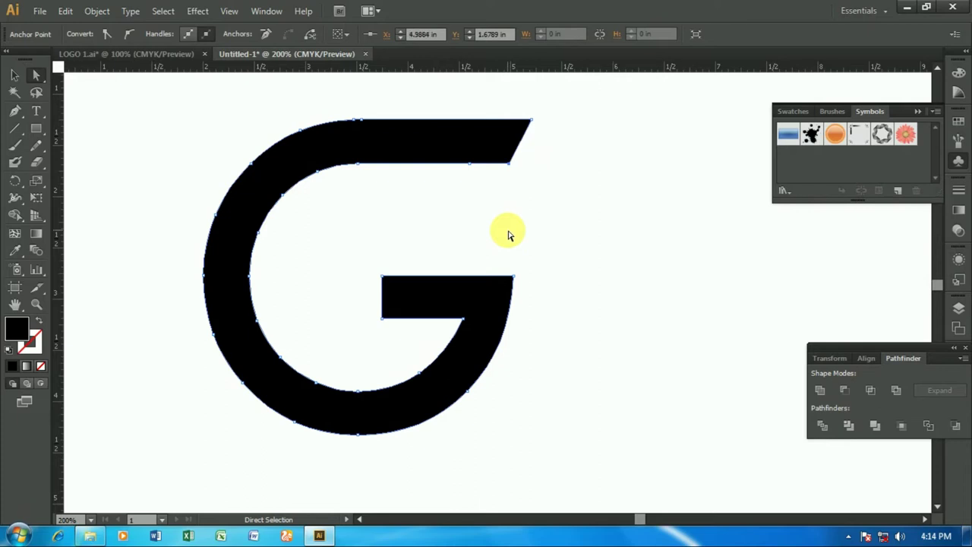
scroll(509, 236, "down", 1)
left_click(15, 75)
left_click(269, 221)
left_click(624, 260)
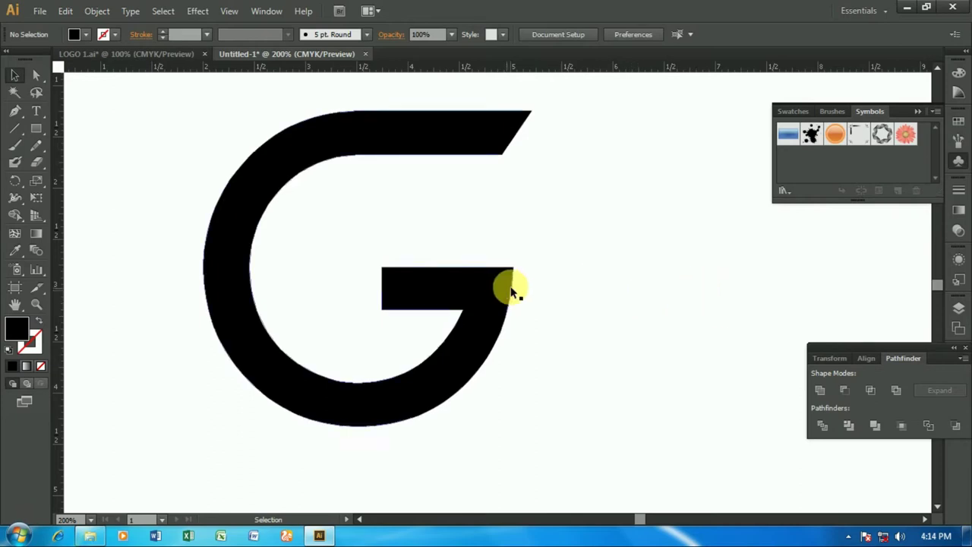
left_click(36, 128)
- Draw a thin tall rectangle right of the G with white fill and black outline
left_click_drag(606, 115, 612, 418)
left_click(15, 75)
left_click(86, 34)
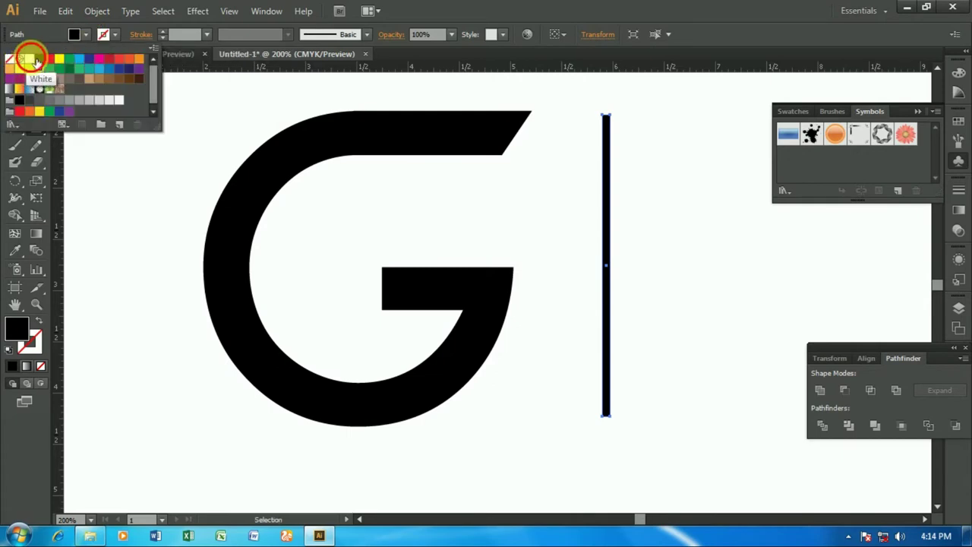
left_click(30, 58)
left_click(104, 34)
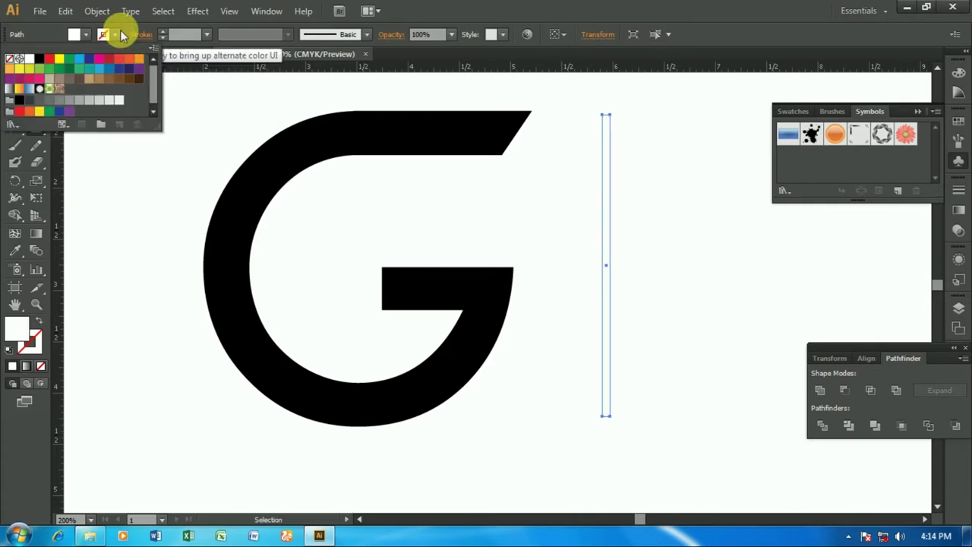
left_click(107, 34)
left_click(39, 58)
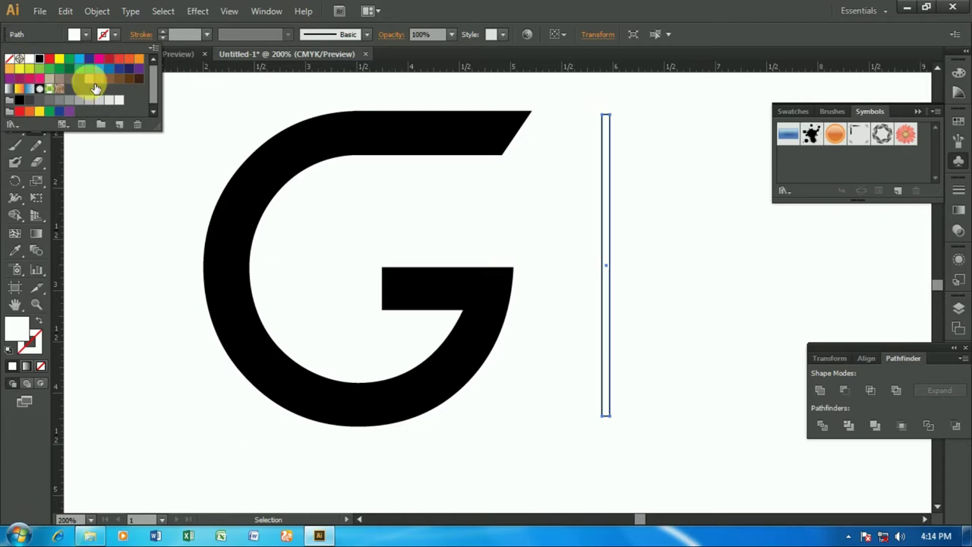
left_click(575, 224)
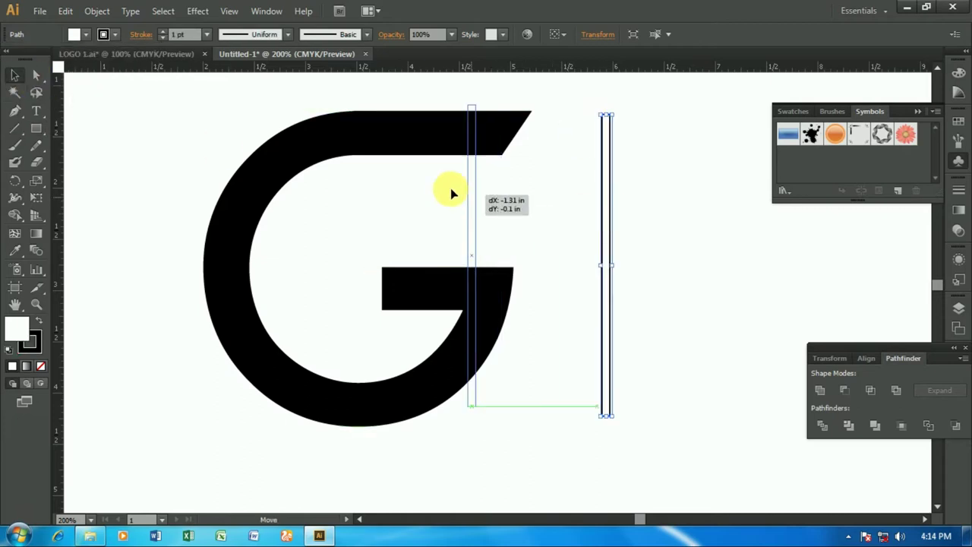
- Move the bar onto the G, rotate it parallel to the slant, and shorten it
left_click_drag(606, 204, 451, 190)
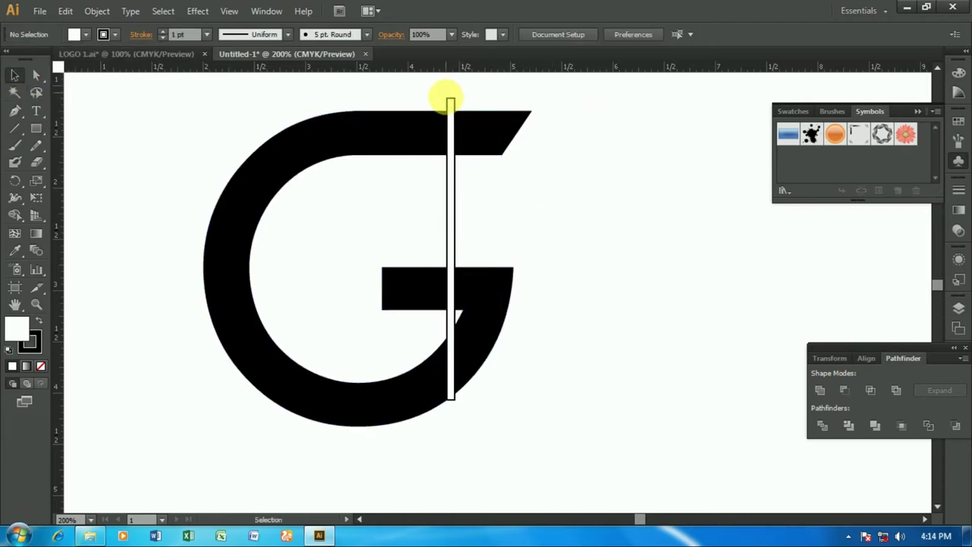
mouse_move(449, 97)
left_mouse_down()
mouse_move(495, 95)
mouse_move(529, 129)
left_mouse_up()
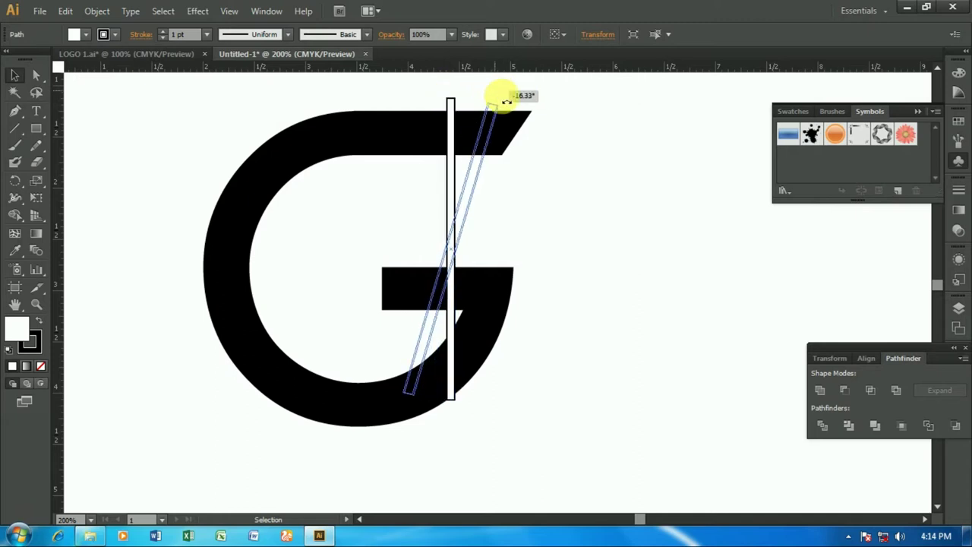
double_click(529, 130)
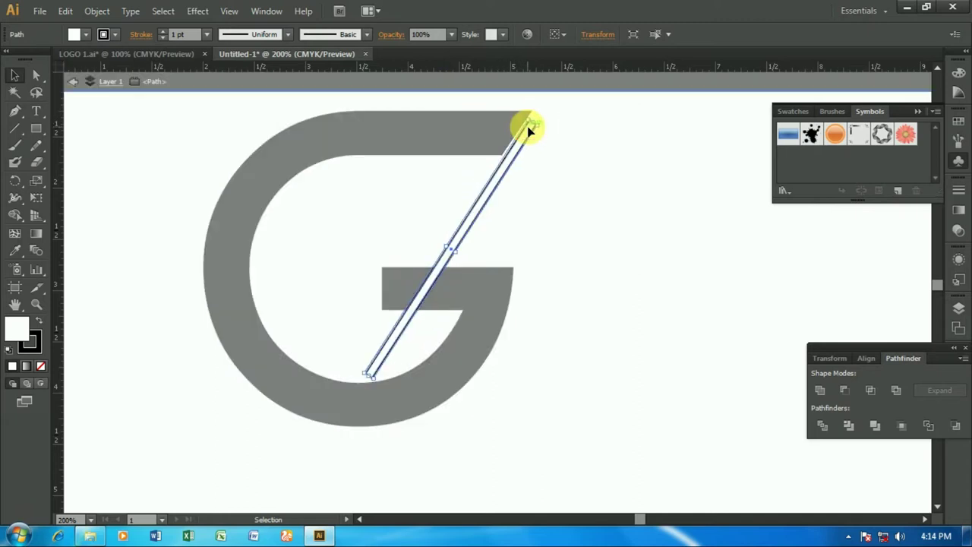
left_click(278, 135)
left_click(68, 82)
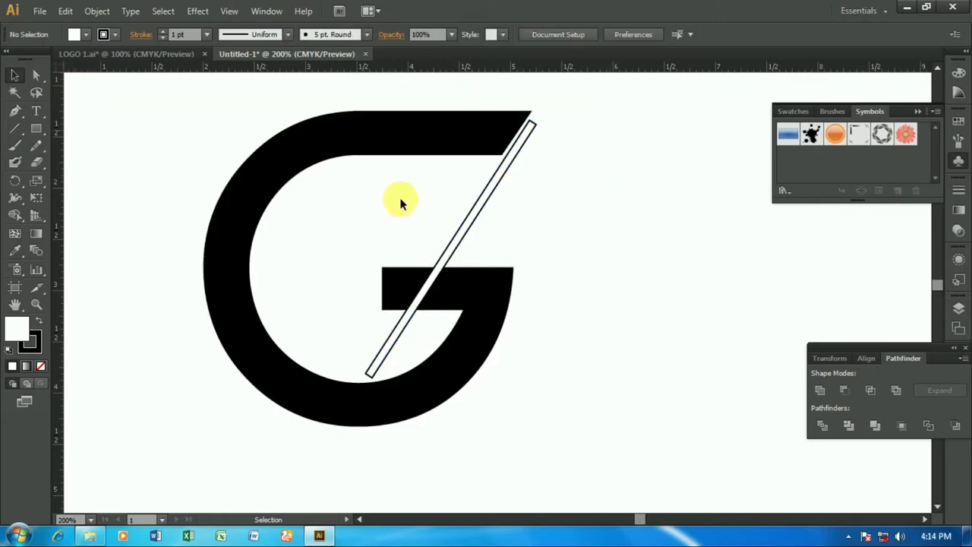
left_click_drag(474, 215, 444, 202)
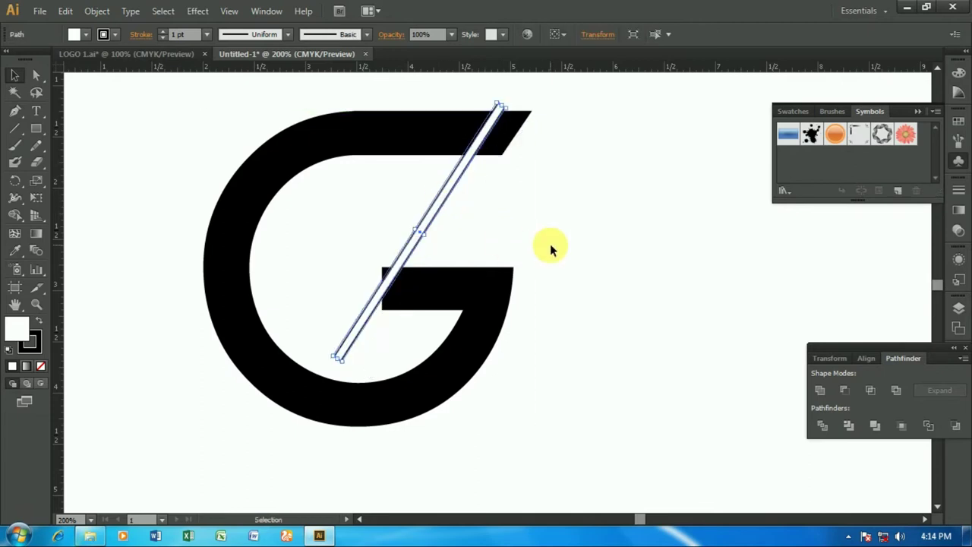
left_click_drag(442, 198, 420, 190)
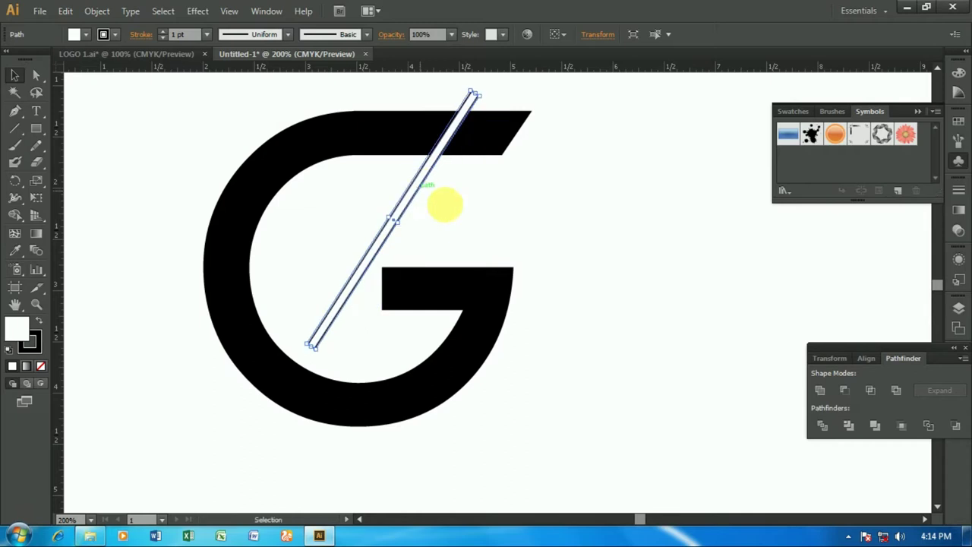
left_click_drag(310, 334, 377, 242)
- Cut the diagonal bar's shape out of the G with Pathfinder and ungroup the pieces
left_click(566, 211)
scroll(569, 212, "up", 1)
mouse_move(191, 86)
left_mouse_down()
mouse_move(514, 401)
mouse_move(572, 445)
mouse_move(585, 425)
left_mouse_up()
left_click(843, 389)
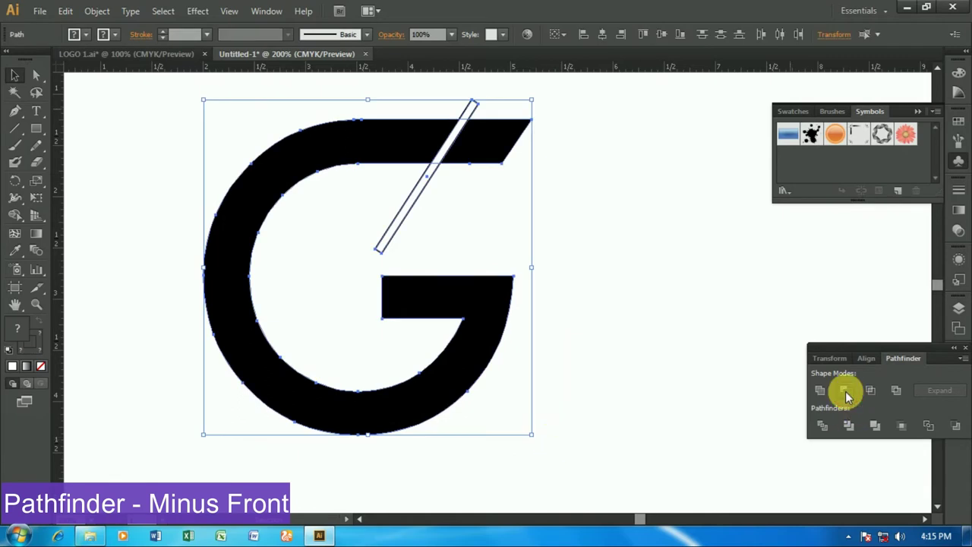
left_click(442, 144)
right_click(363, 149)
left_click(402, 237)
left_click(510, 156)
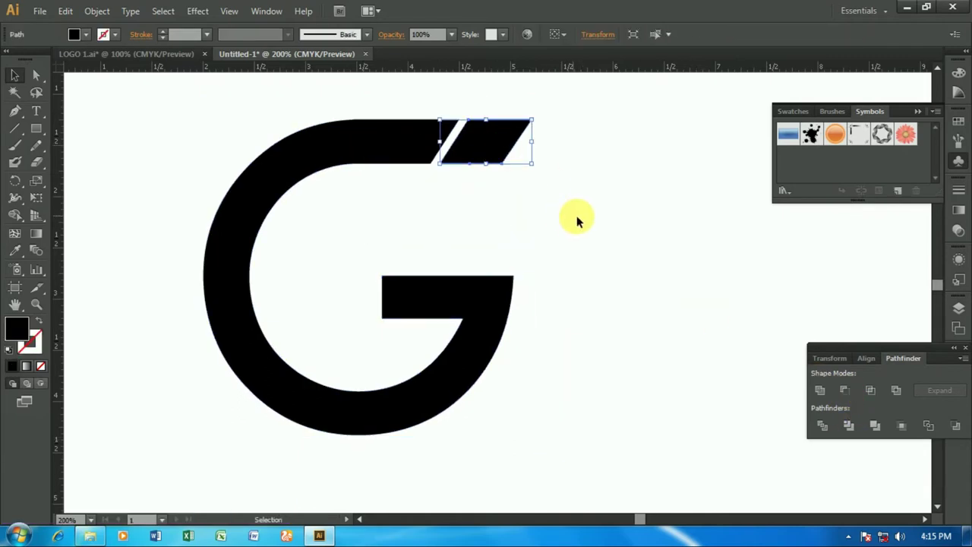
left_click(583, 227)
- Zoom out to 150% and select the small slanted piece at the G's top right
scroll(582, 224, "down", 1)
scroll(582, 224, "up", 1)
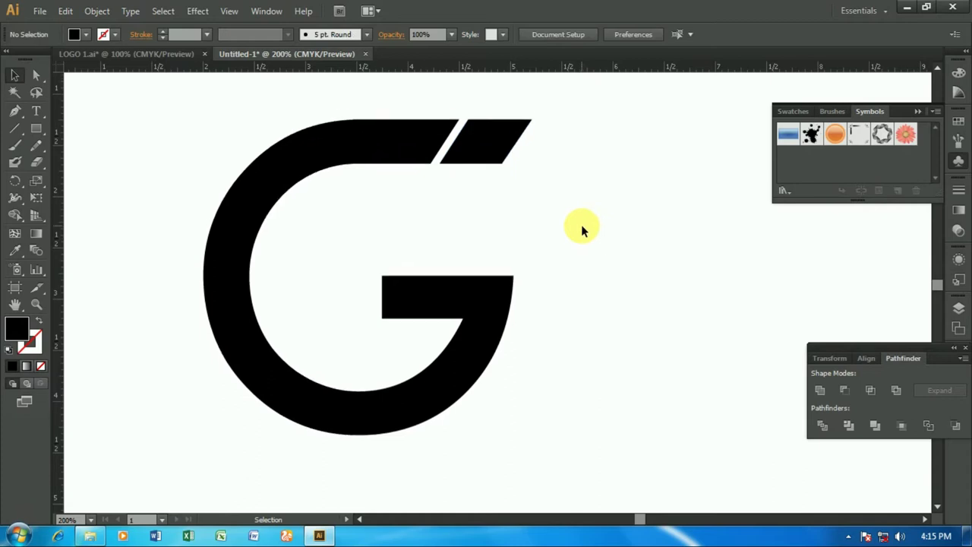
scroll(581, 224, "up", 1)
key("ctrl+minus")
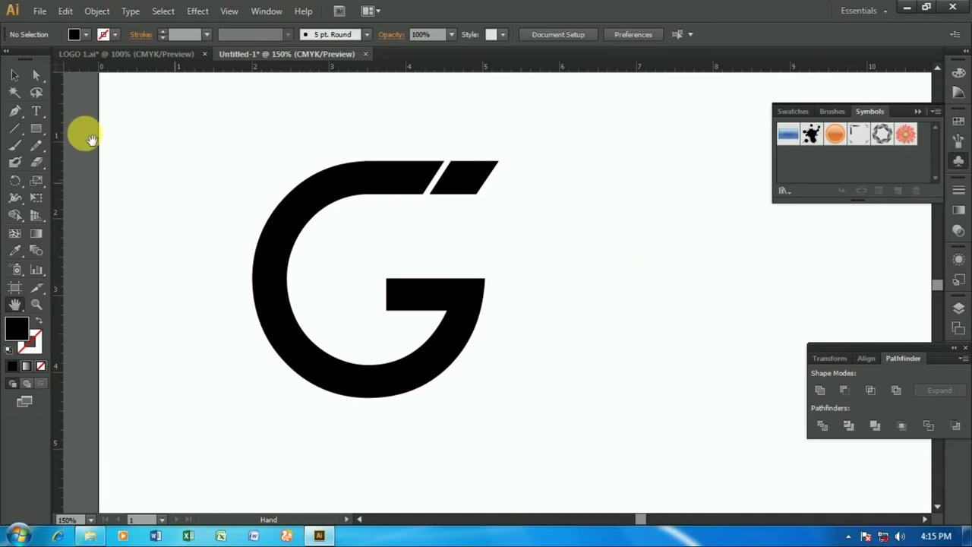
left_click(14, 74)
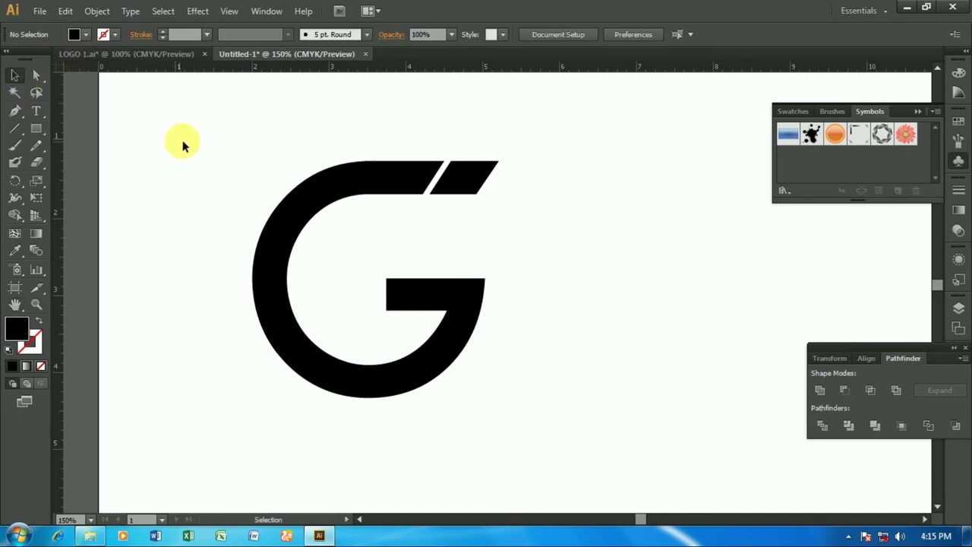
left_click(465, 181)
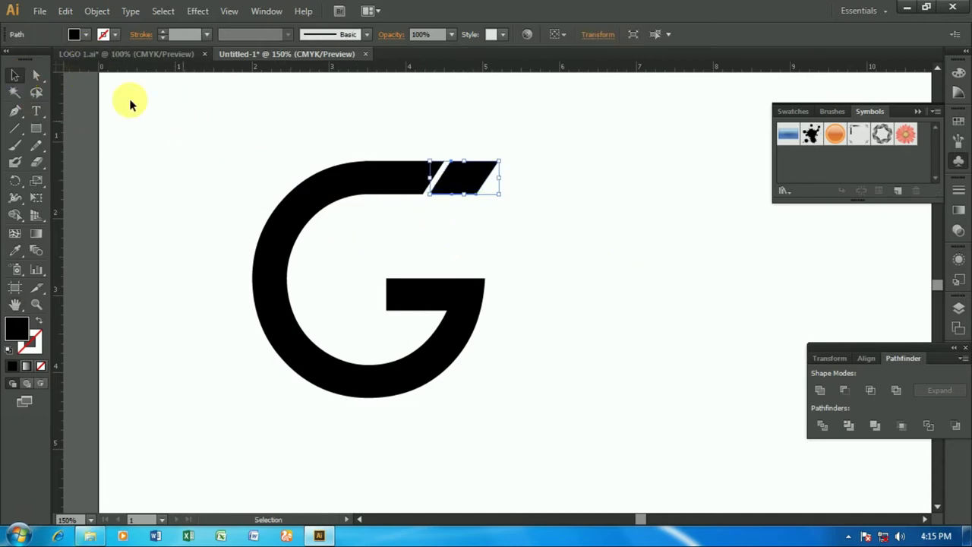
left_click(87, 35)
- Fill the slanted tip with CMYK Cyan and the main G body with dark blue
left_click(83, 61)
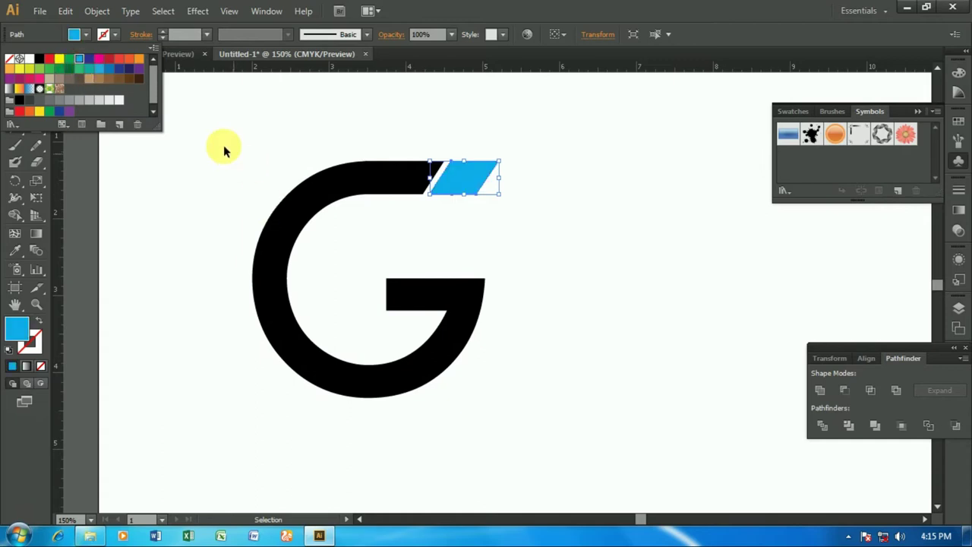
double_click(296, 205)
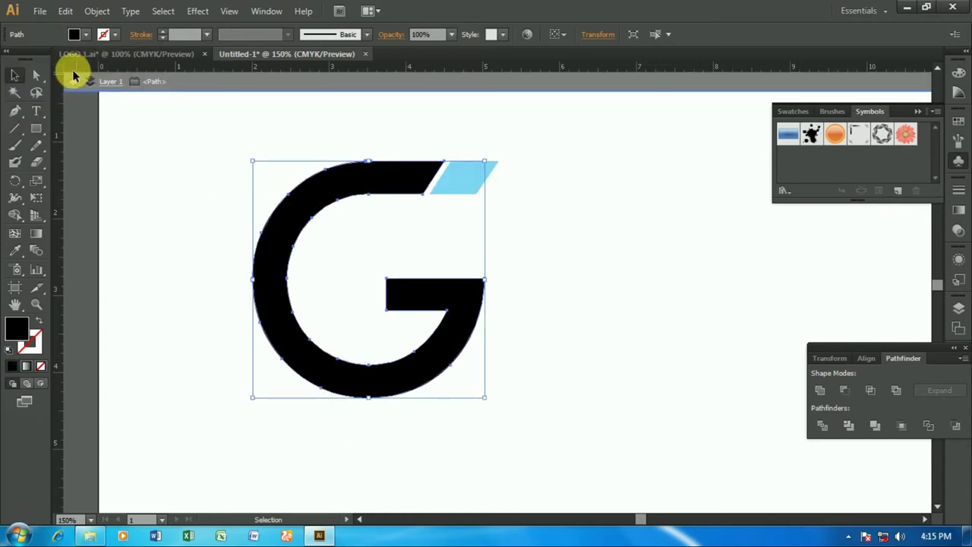
left_click(81, 92)
left_click(297, 202)
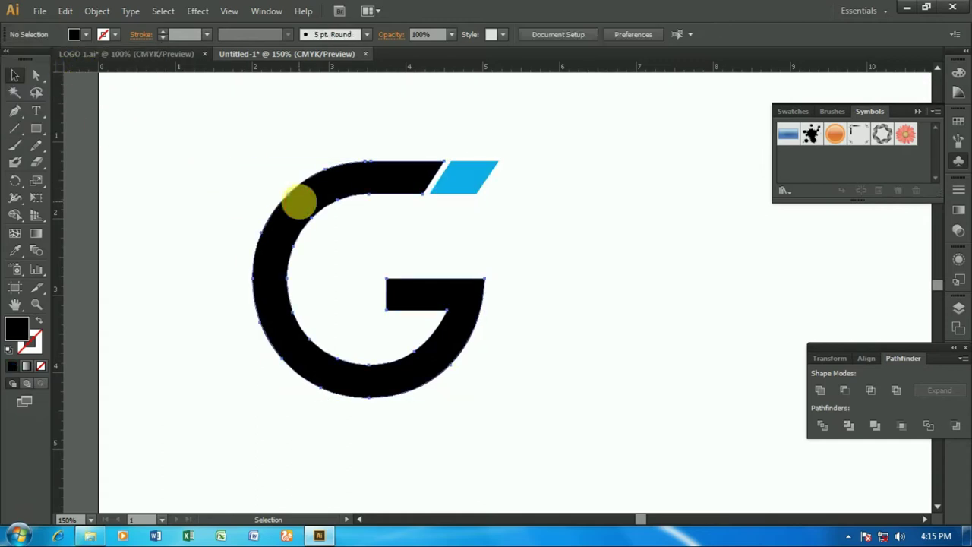
left_click(86, 34)
left_click(93, 61)
left_click(166, 262)
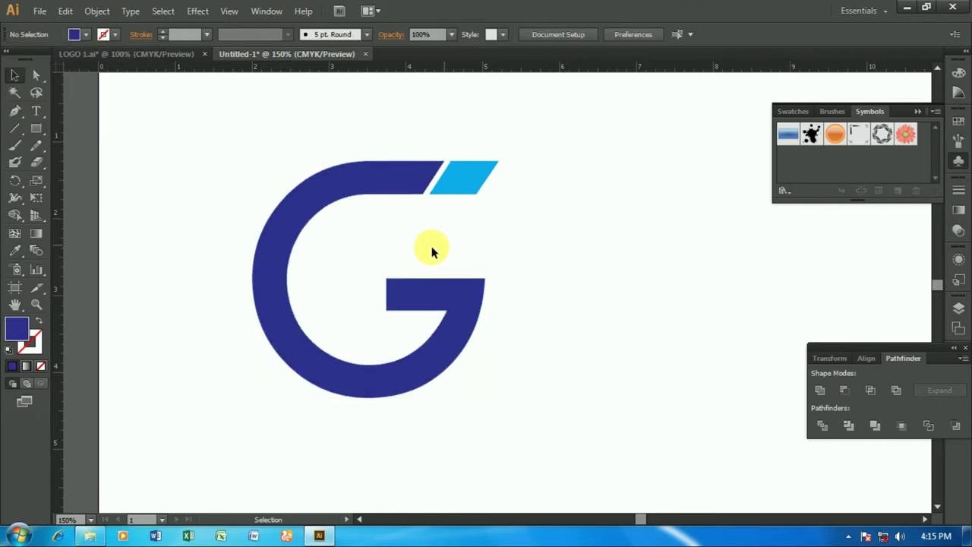
left_click_drag(35, 128, 84, 160)
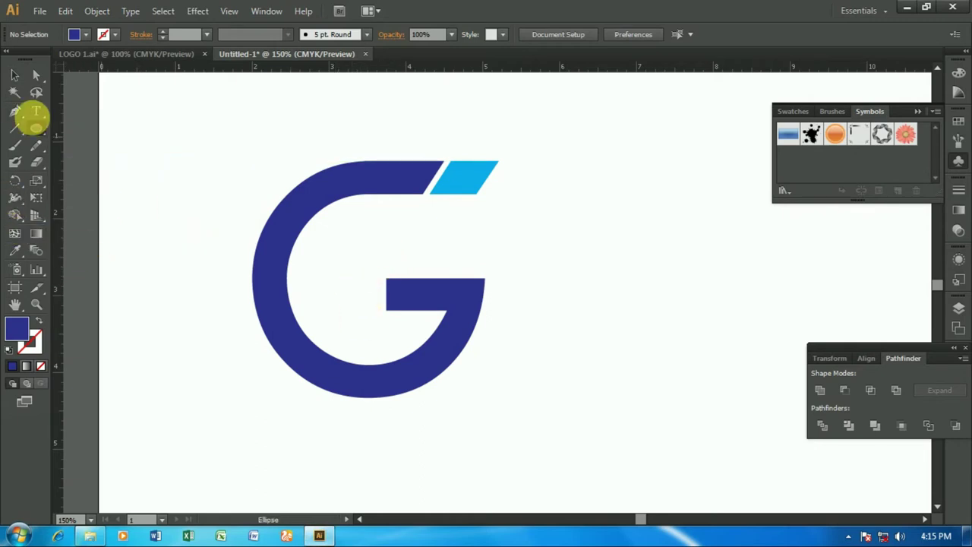
- Add a vertical and a horizontal guide crossing at the G's centre
left_click(14, 75)
left_click(276, 229)
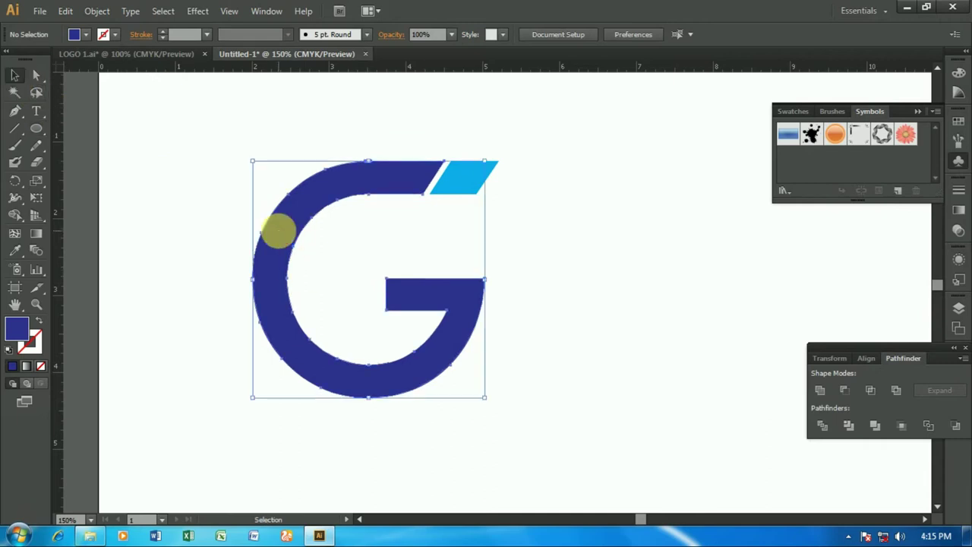
left_click_drag(57, 243, 372, 281)
left_click(224, 93)
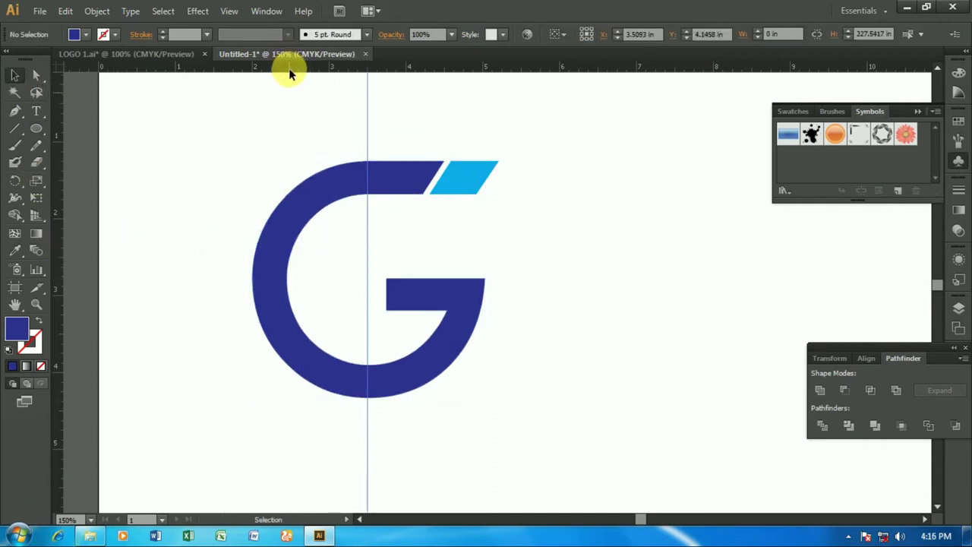
left_click(309, 197)
left_click_drag(304, 65, 311, 277)
left_click(103, 169)
- Draw two circles around the G from the guide crossing, with no fill and a black outline
left_click(38, 128)
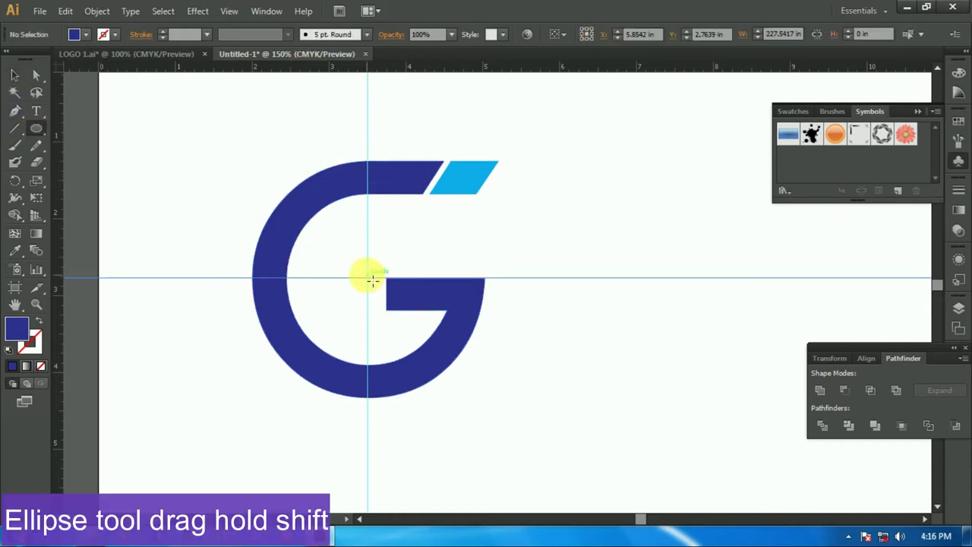
mouse_move(372, 283)
left_mouse_down()
mouse_move(473, 330)
mouse_move(531, 375)
mouse_move(517, 342)
left_mouse_up()
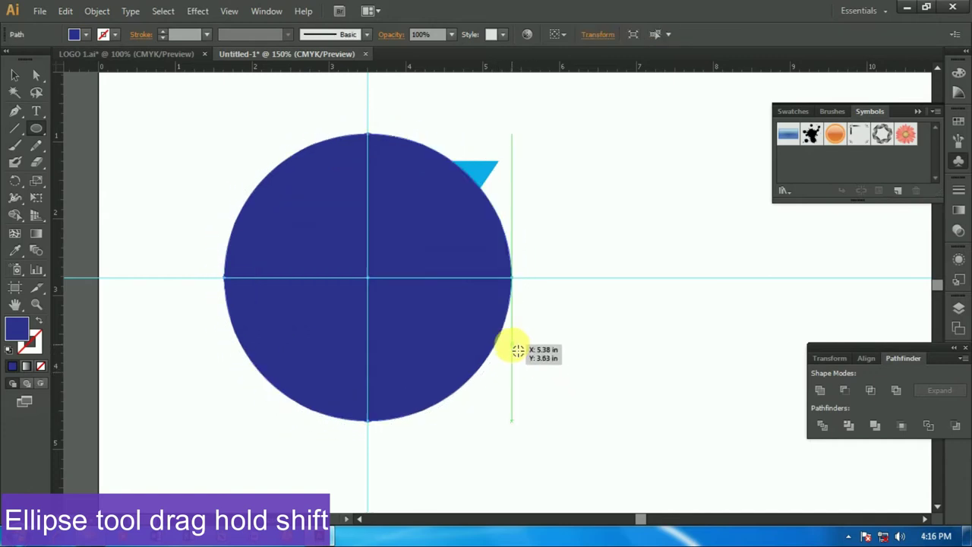
left_click(86, 35)
left_click(63, 48)
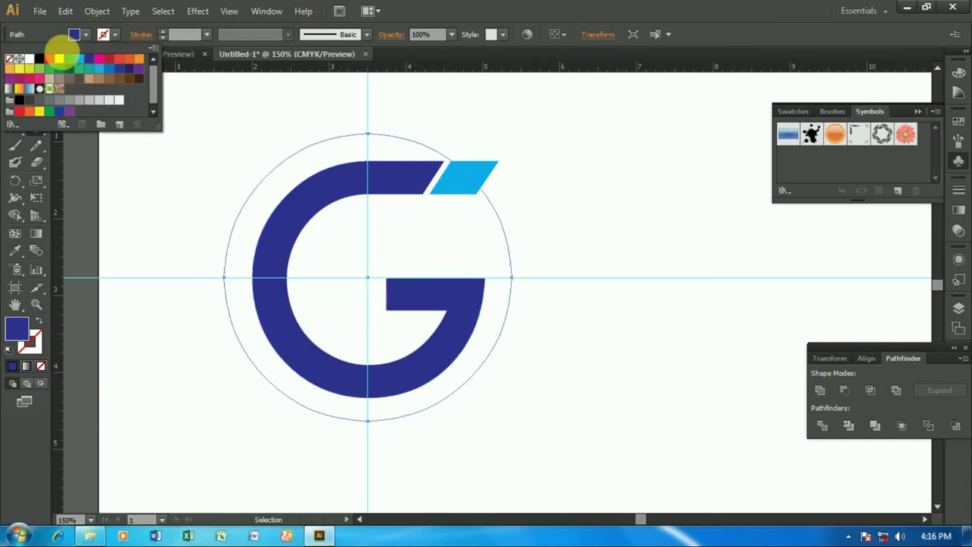
left_click(117, 34)
left_click(39, 58)
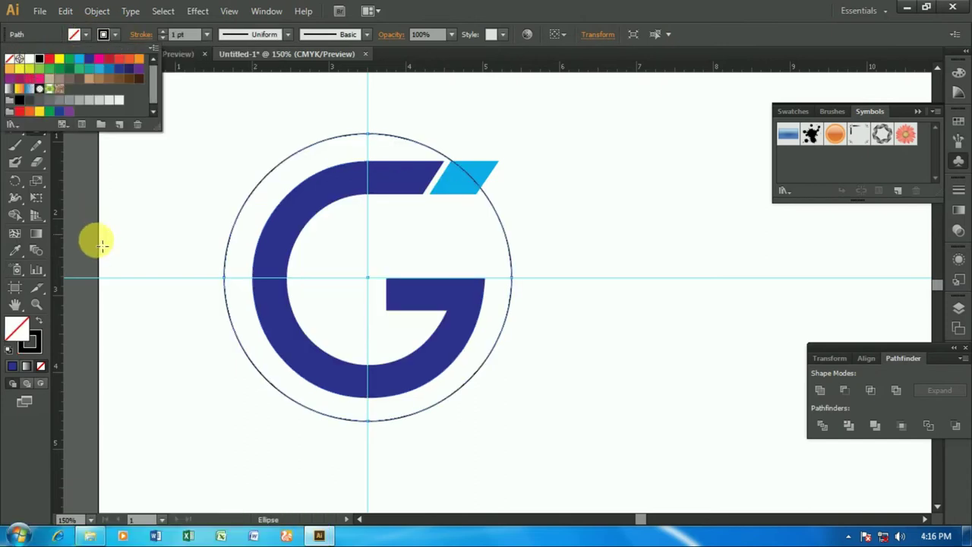
left_click(52, 152)
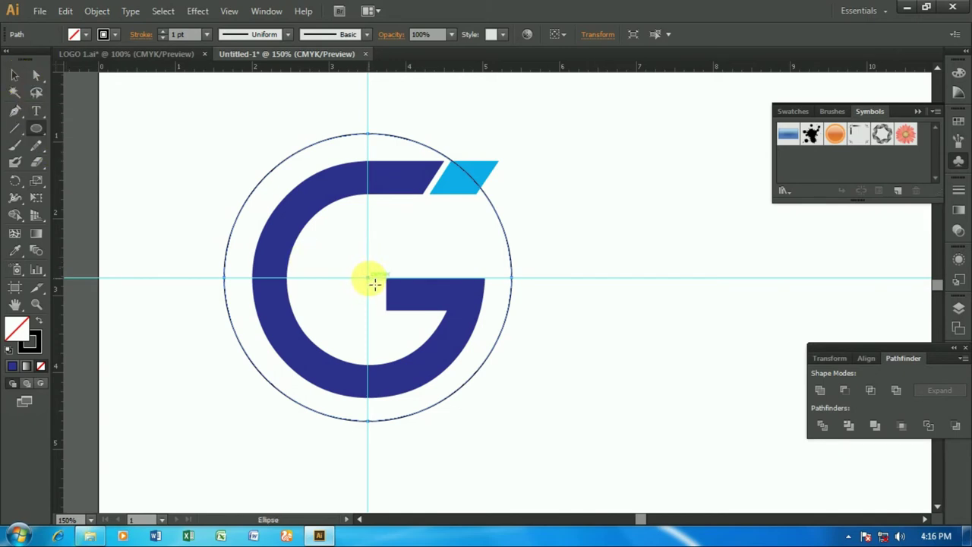
left_click_drag(374, 283, 502, 372)
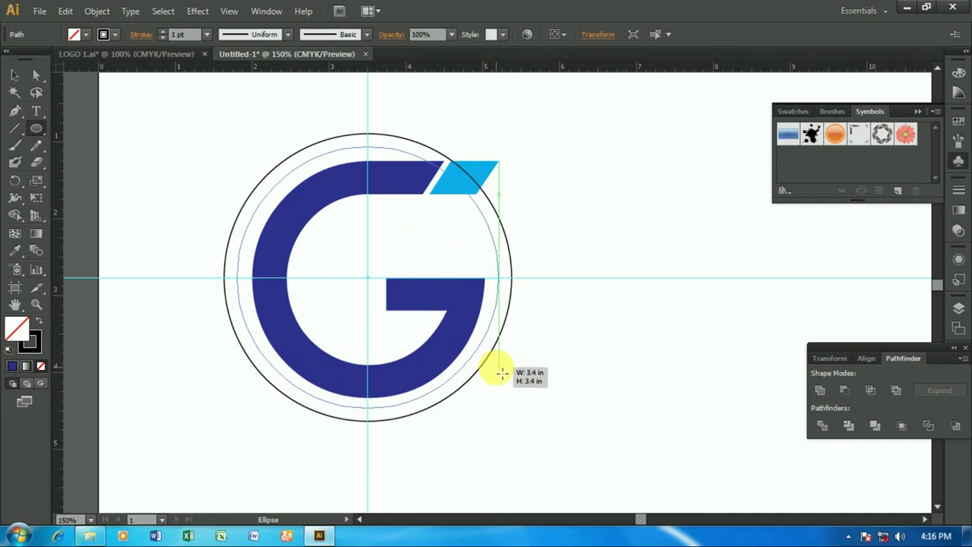
left_click(15, 75)
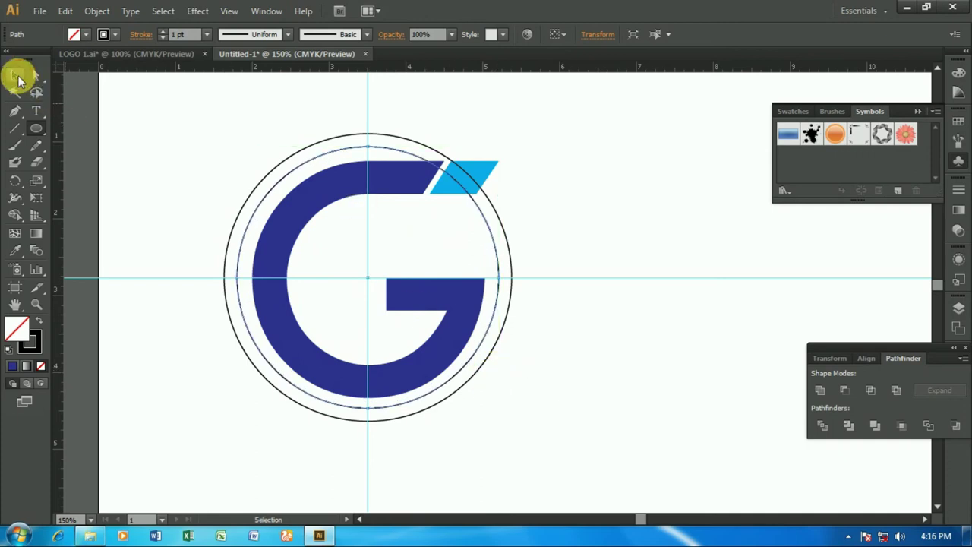
- Resize the inner and outer circles to fit around the G, then move them to its right
left_click(360, 148)
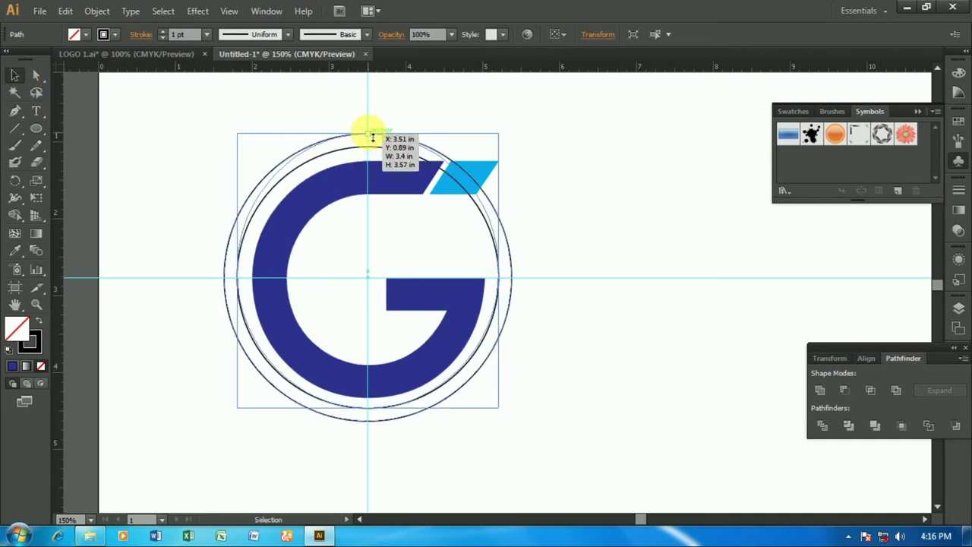
left_click_drag(368, 148, 368, 131)
left_click_drag(372, 410, 371, 432)
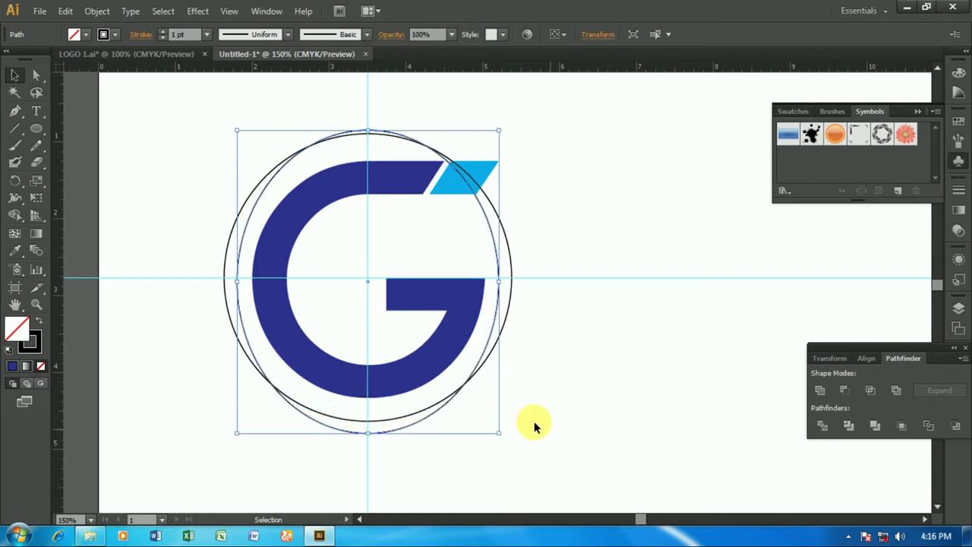
left_click(370, 136)
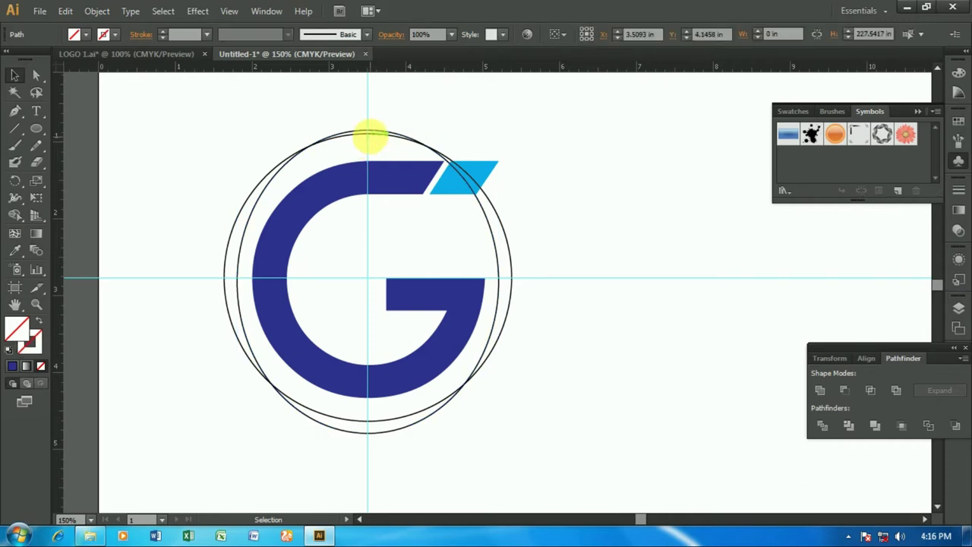
left_click_drag(513, 136, 494, 154)
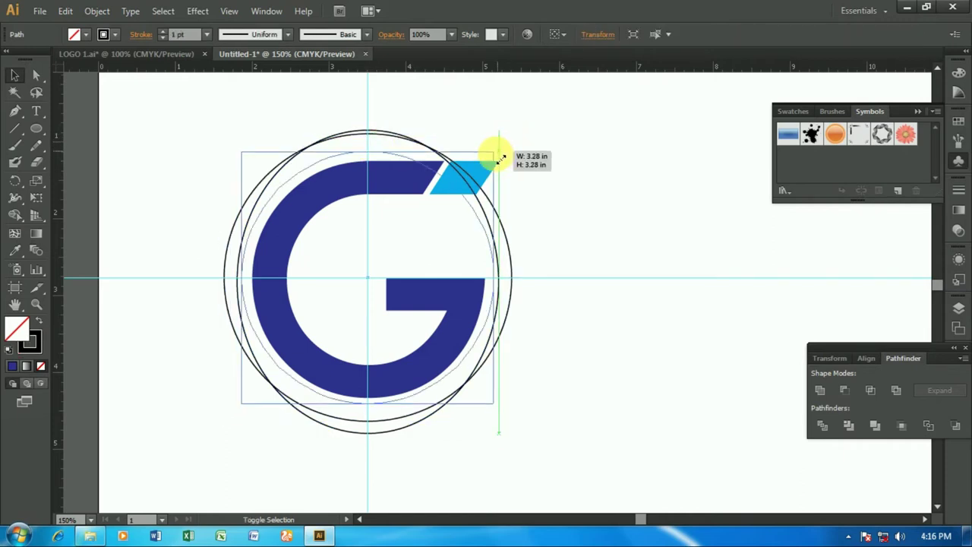
left_click(391, 135)
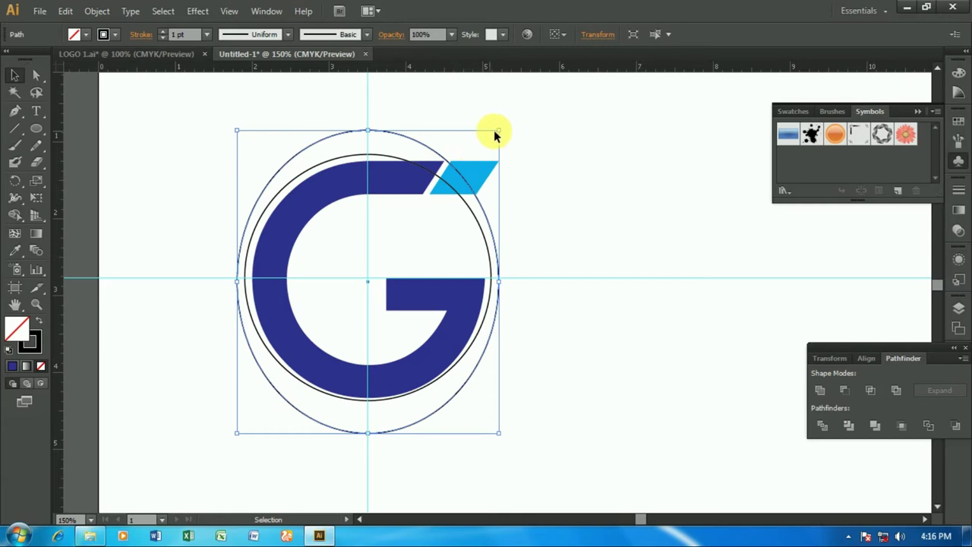
left_click_drag(506, 134, 480, 157)
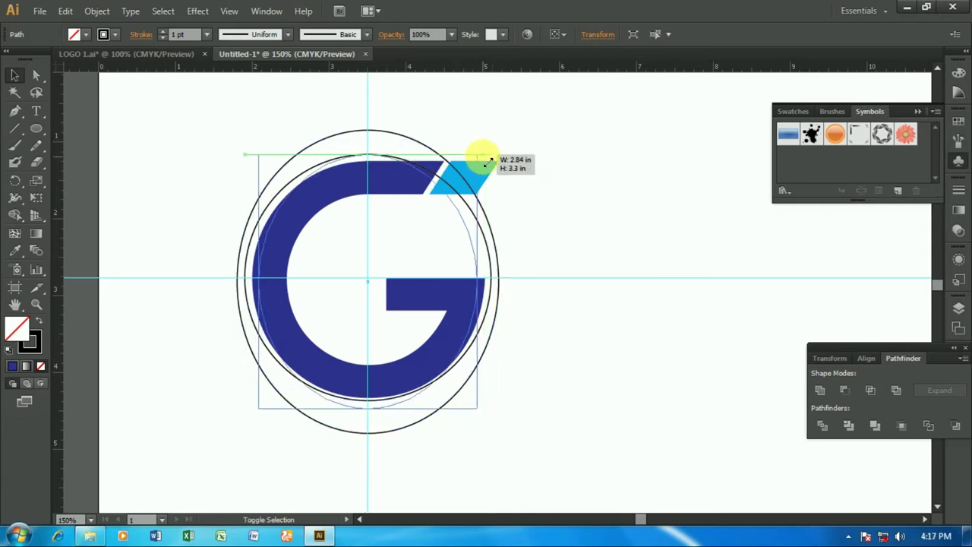
left_click_drag(488, 250, 749, 251)
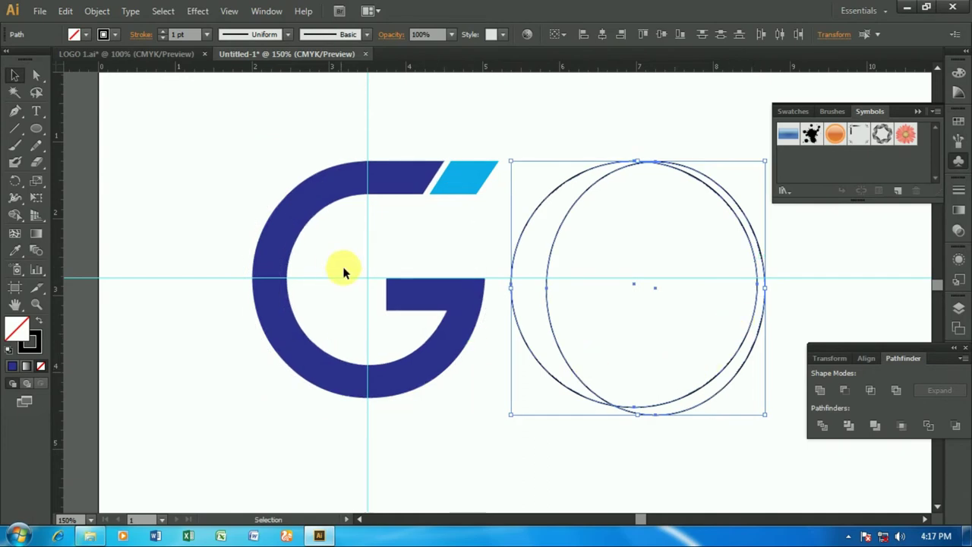
- Shift the inner circle slightly left and up with a drag and arrow-key nudges
left_click(773, 300)
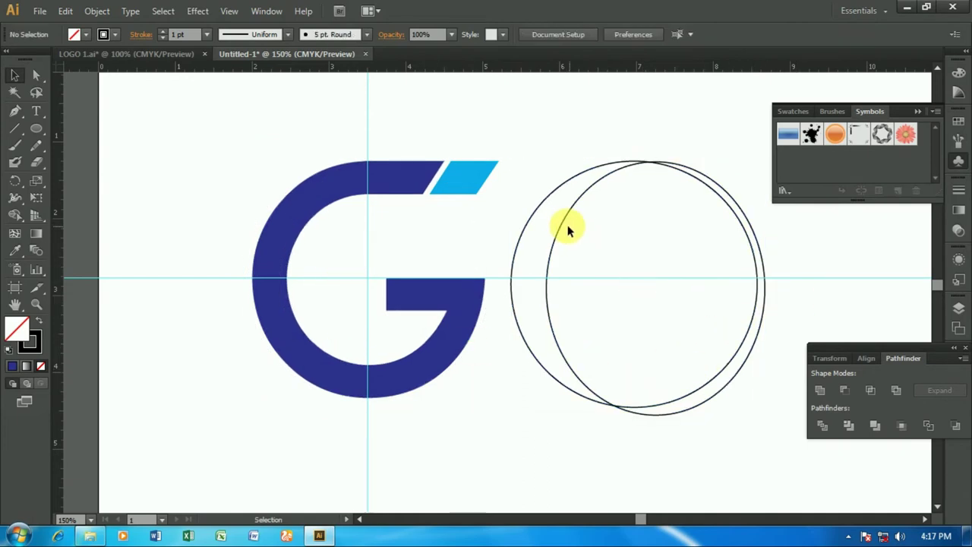
left_click_drag(567, 229, 555, 219)
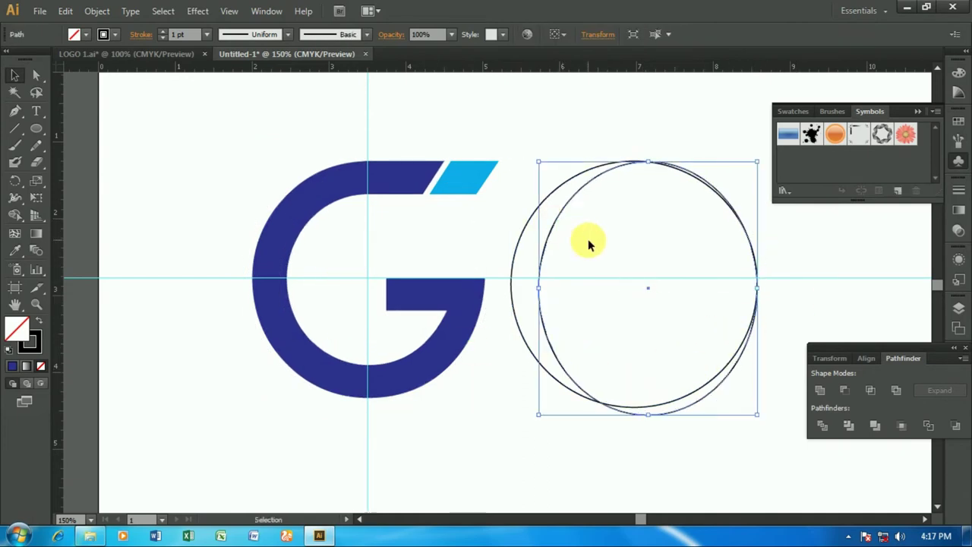
key("Left")
key("Left")
key("Left")
key("Left")
key("Left")
key("Left")
key("Left")
key("Left")
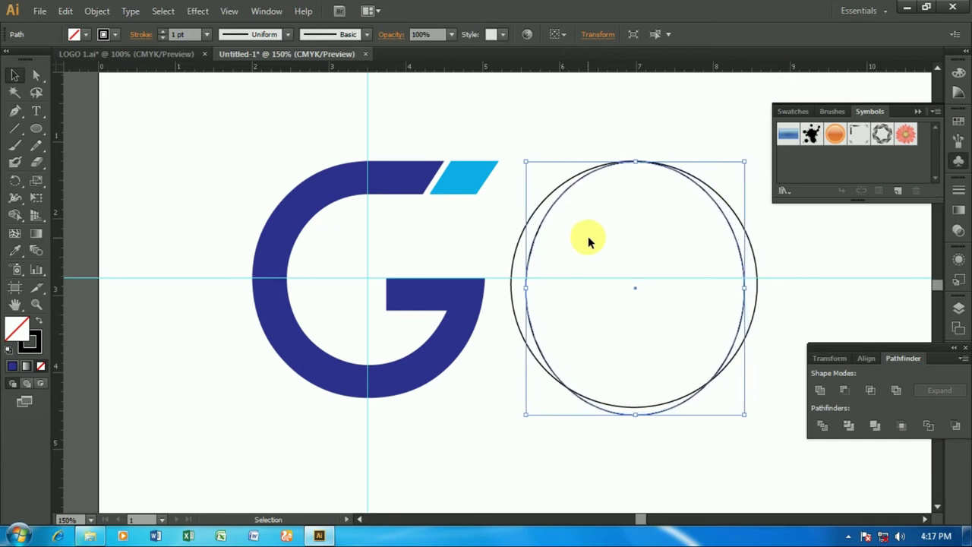
key("Up")
key("Up")
key("Up")
key("Up")
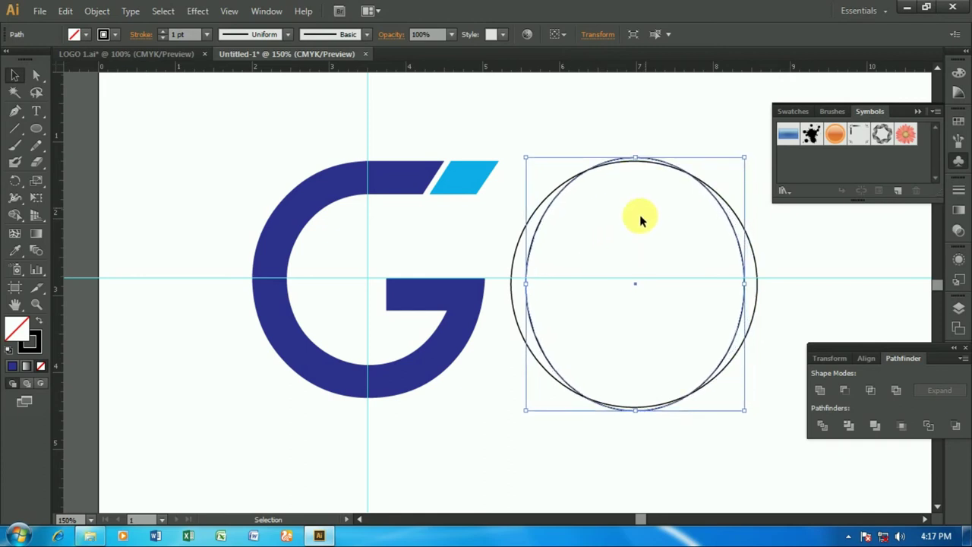
- Apply Minus Front to both circles, dismiss the warning, and delete the horizontal guide
left_click(806, 275)
left_click_drag(588, 120, 705, 431)
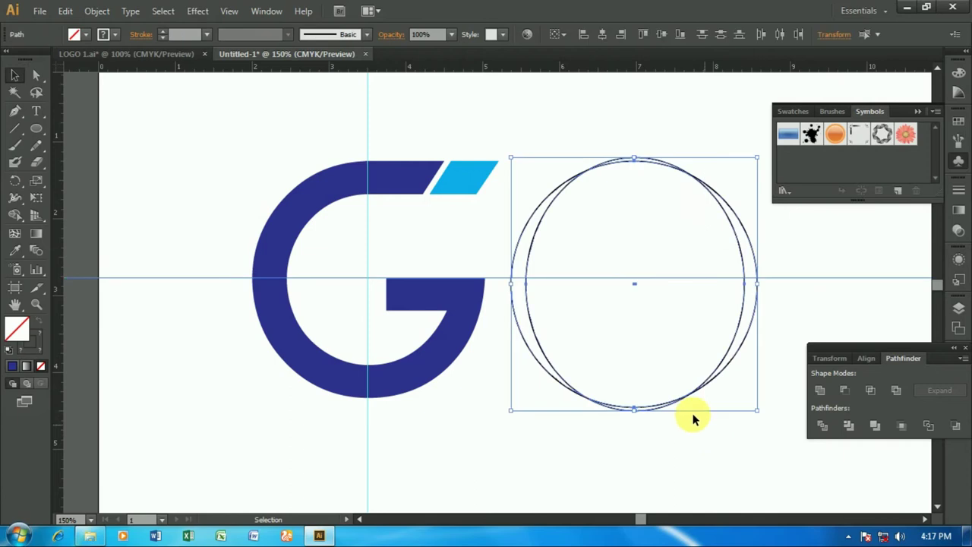
left_click(849, 395)
key("Return")
left_click(837, 299)
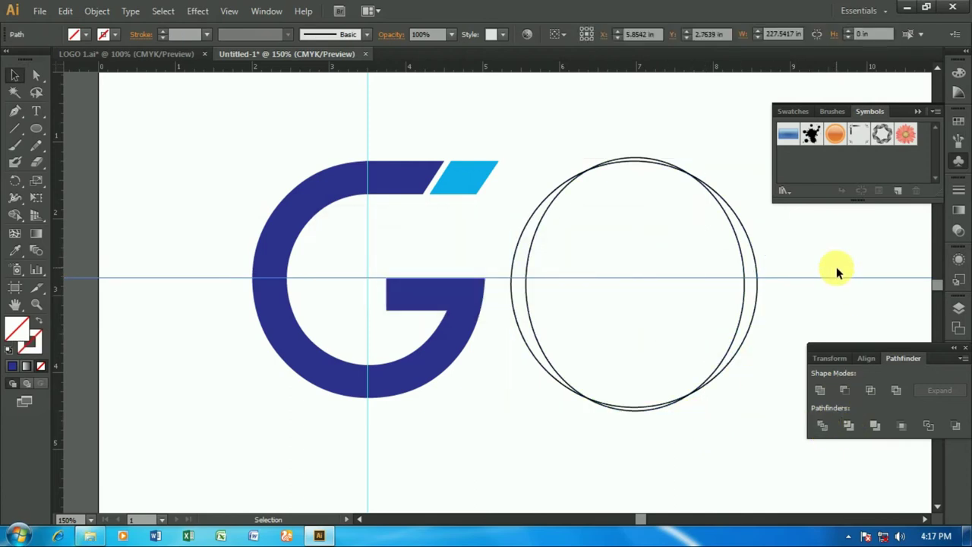
left_click_drag(836, 272, 841, 294)
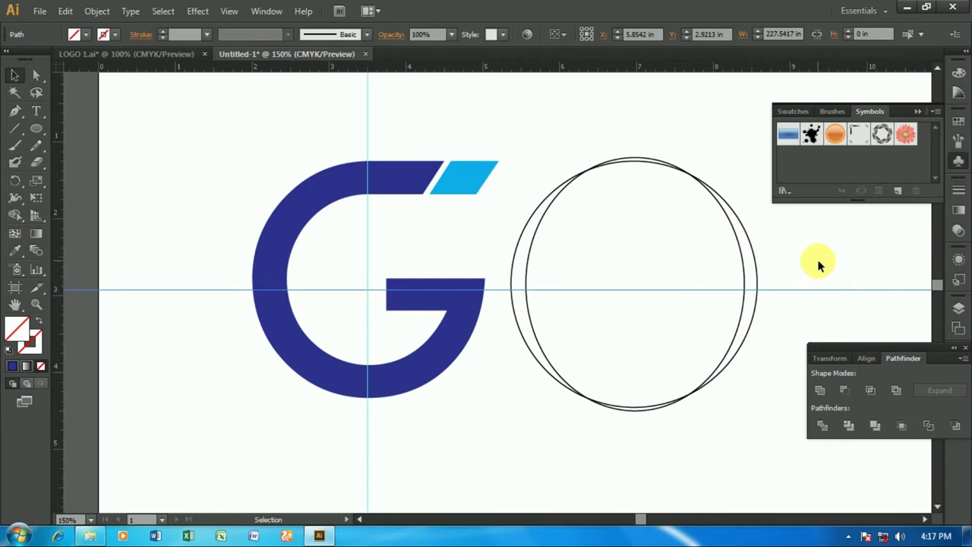
key("Delete")
- Apply Minus Front again, ungroup the crescents, and delete the right crescent
left_click_drag(580, 144, 657, 347)
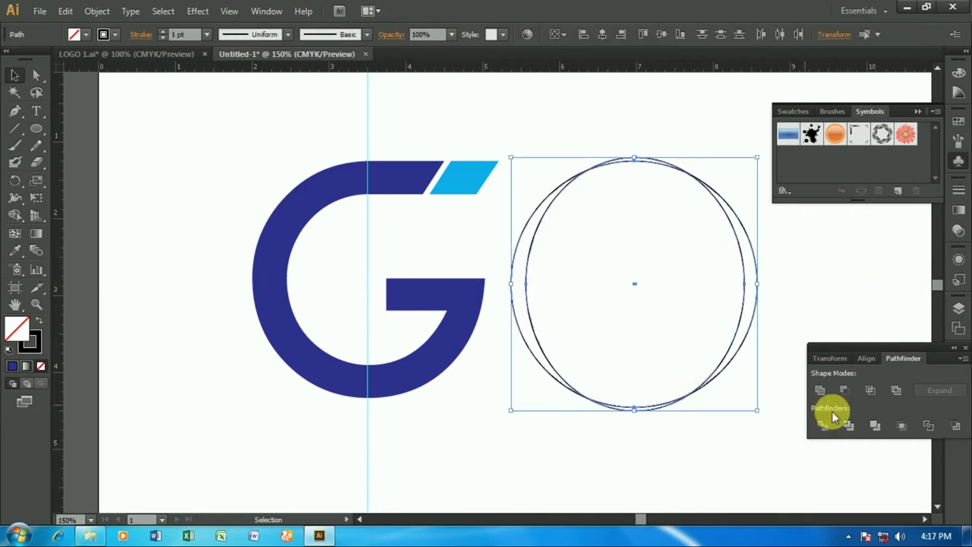
left_click(843, 389)
left_click(806, 300)
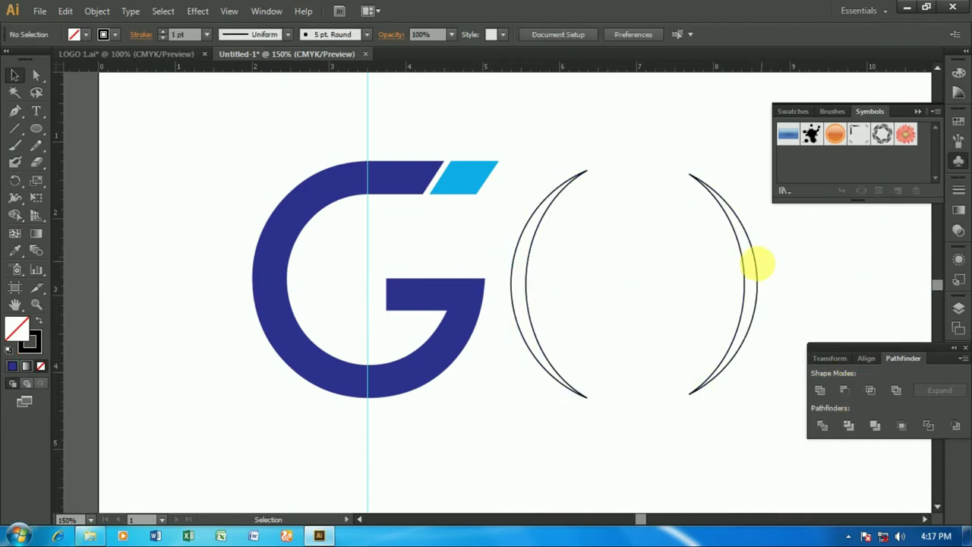
right_click(744, 278)
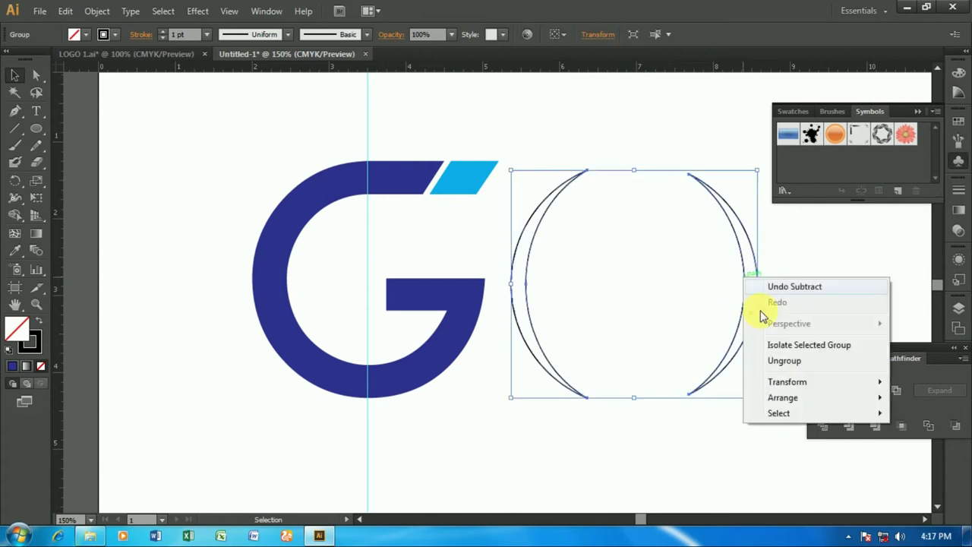
left_click(784, 361)
left_click(792, 278)
left_click(725, 304)
key("Delete")
- Move the crescent onto the G's left edge, trimming its top and bottom to fit
left_click_drag(524, 299, 240, 290)
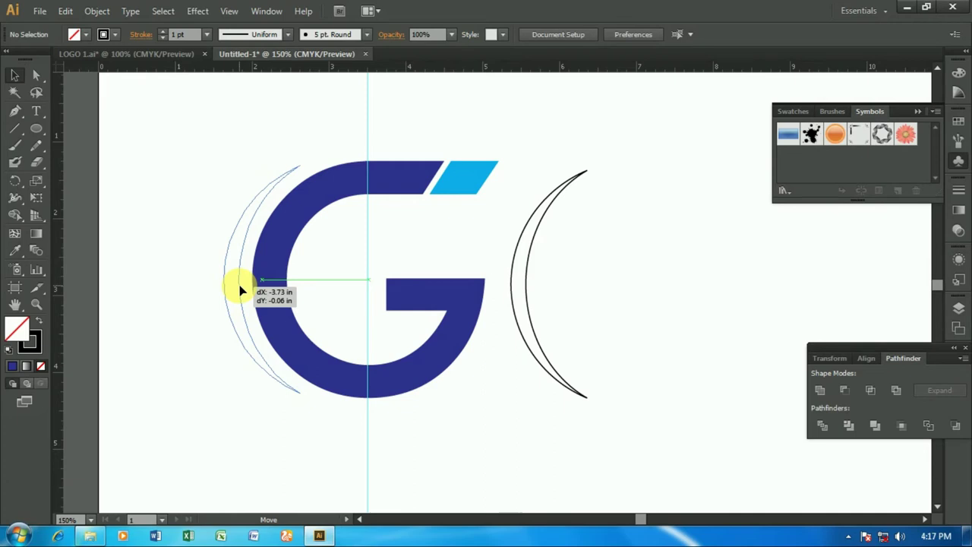
left_click_drag(240, 290, 243, 278)
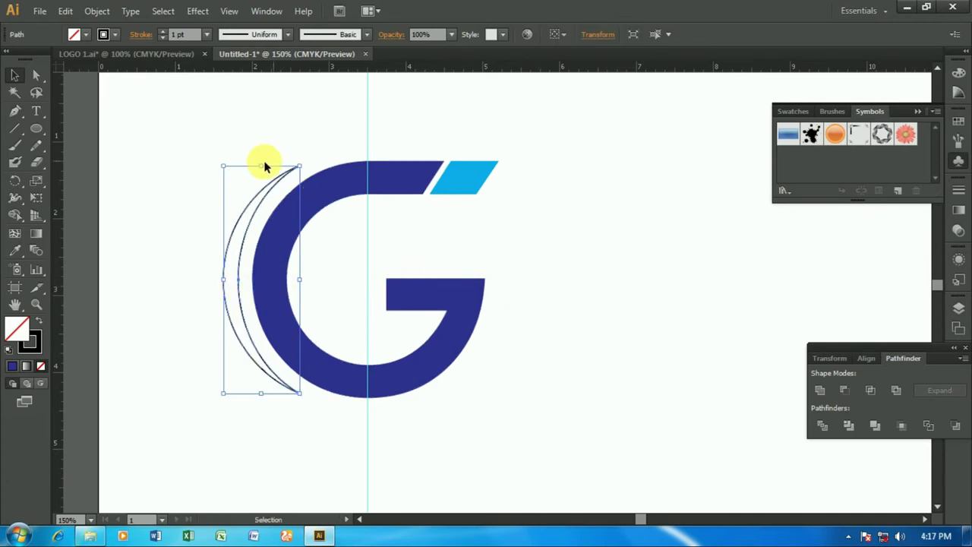
left_click_drag(260, 166, 261, 168)
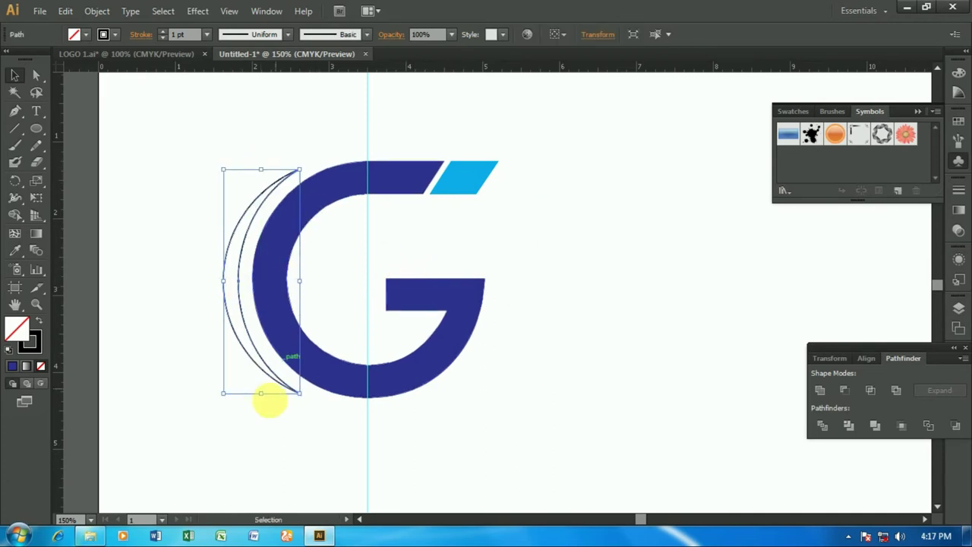
left_click(260, 387)
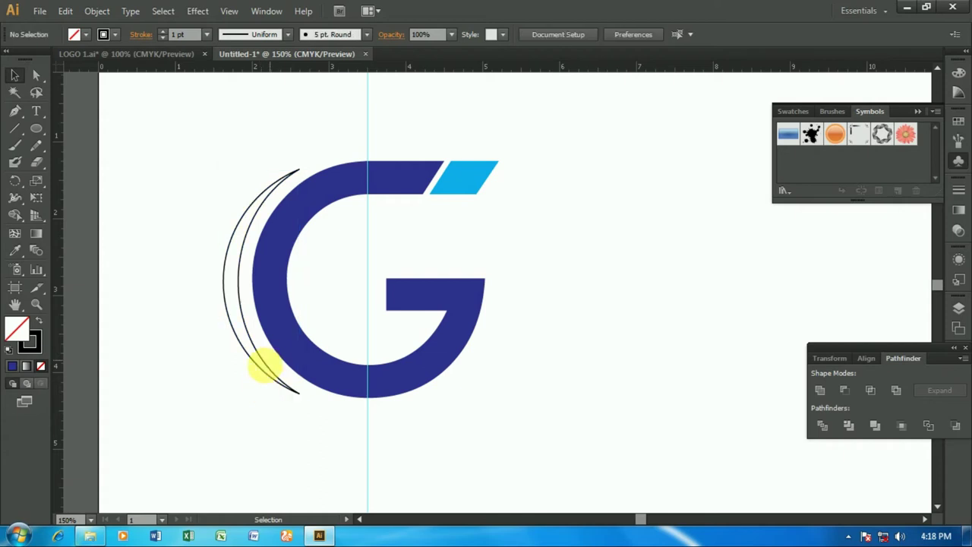
left_click(264, 367)
left_click_drag(260, 392, 261, 385)
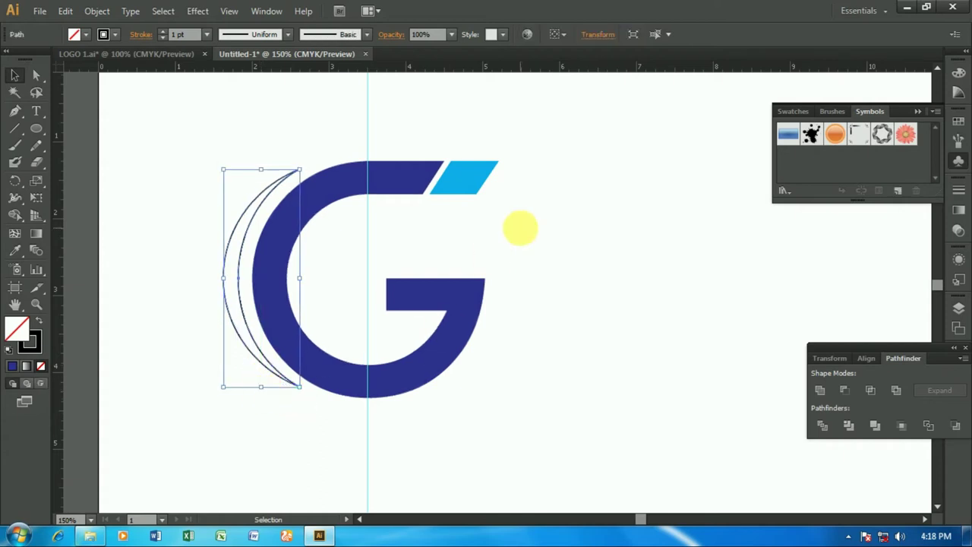
left_click(520, 228)
left_click(241, 254)
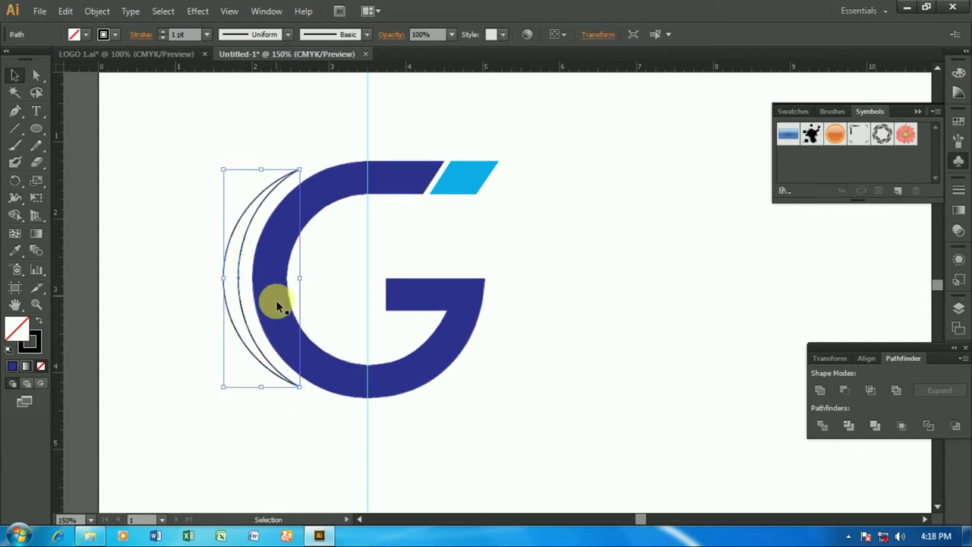
key("Right")
key("Right")
key("Right")
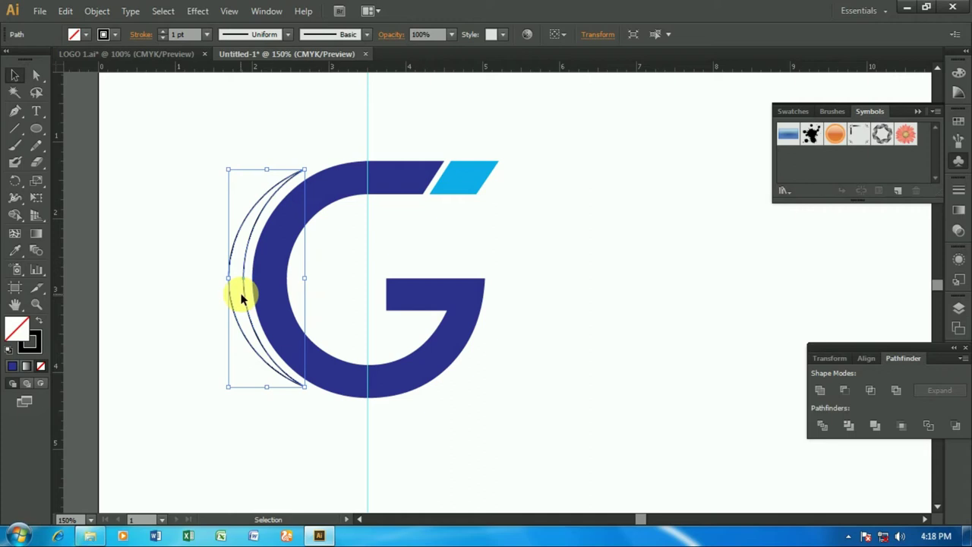
- Adjust the crescent's bottom anchor point with Direct Selection, then reselect the crescent
left_click(36, 75)
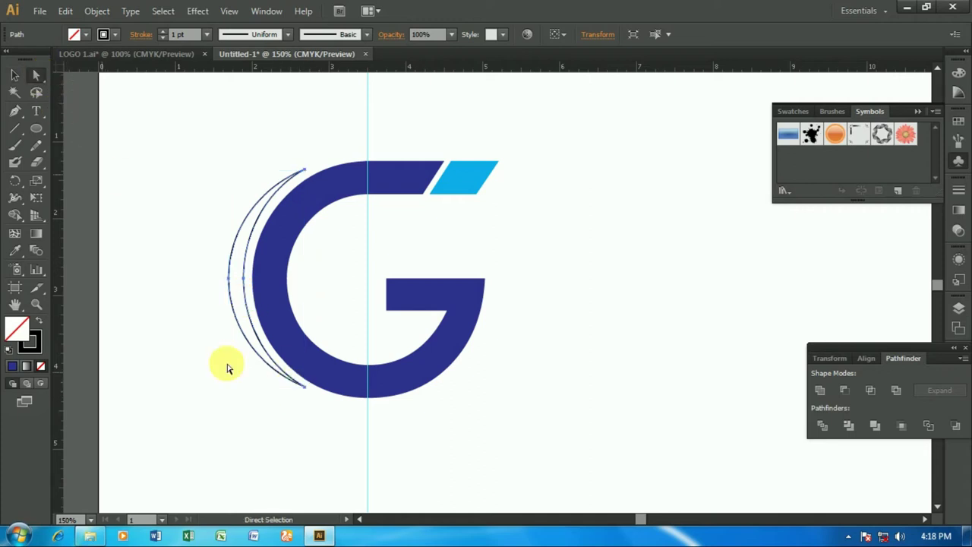
left_click(303, 387)
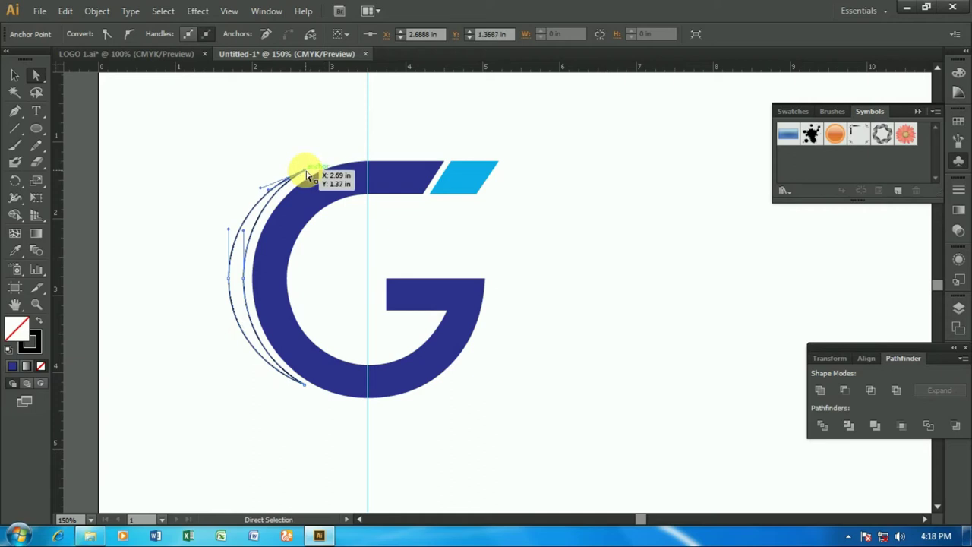
left_click(14, 75)
left_click(625, 269)
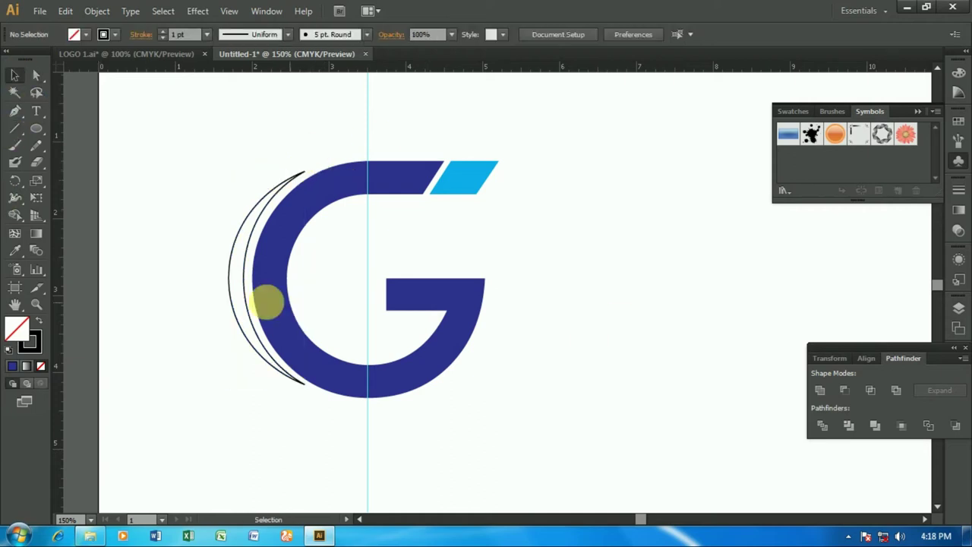
left_click(244, 272)
left_click(85, 34)
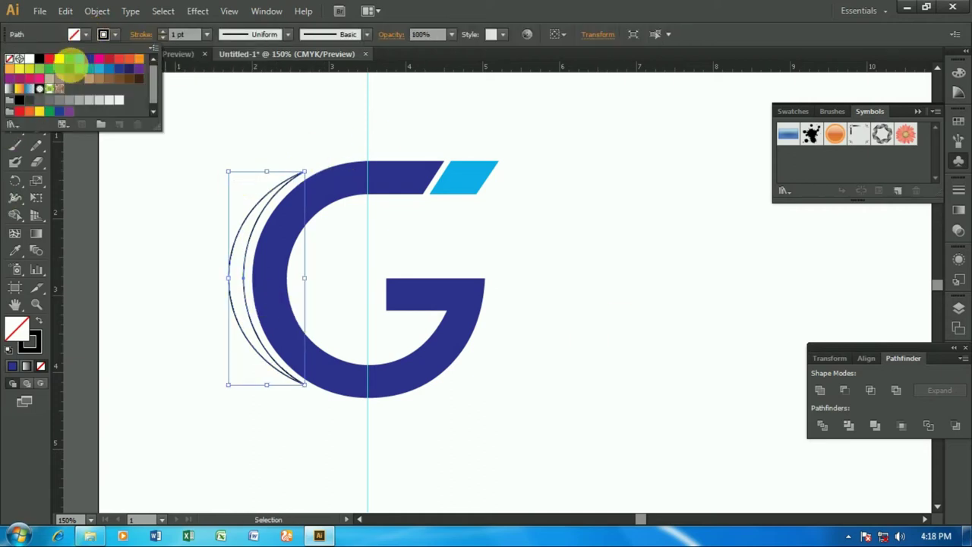
- Fill the crescent green with no outline and delete the vertical guide
left_click(76, 67)
left_click(113, 34)
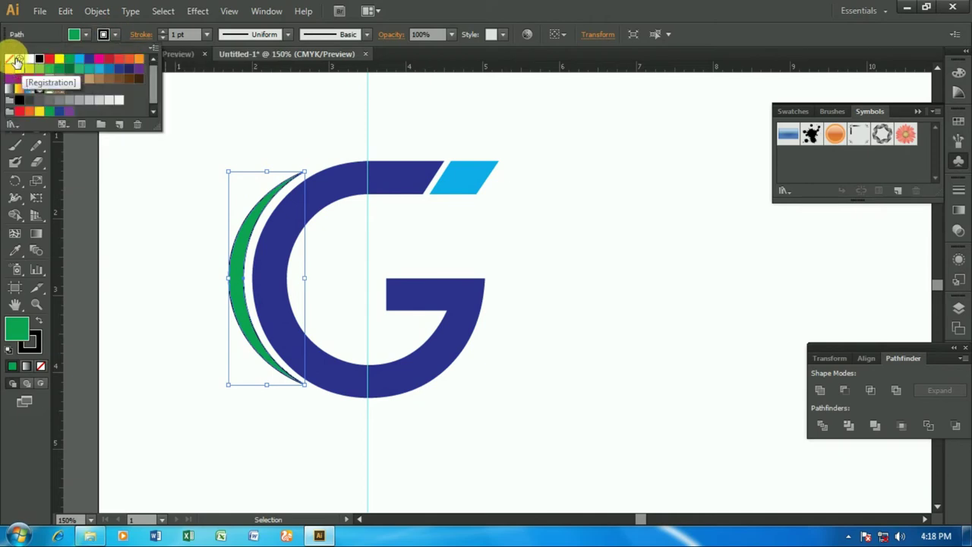
left_click(11, 59)
left_click(532, 218)
scroll(651, 259, "down", 1)
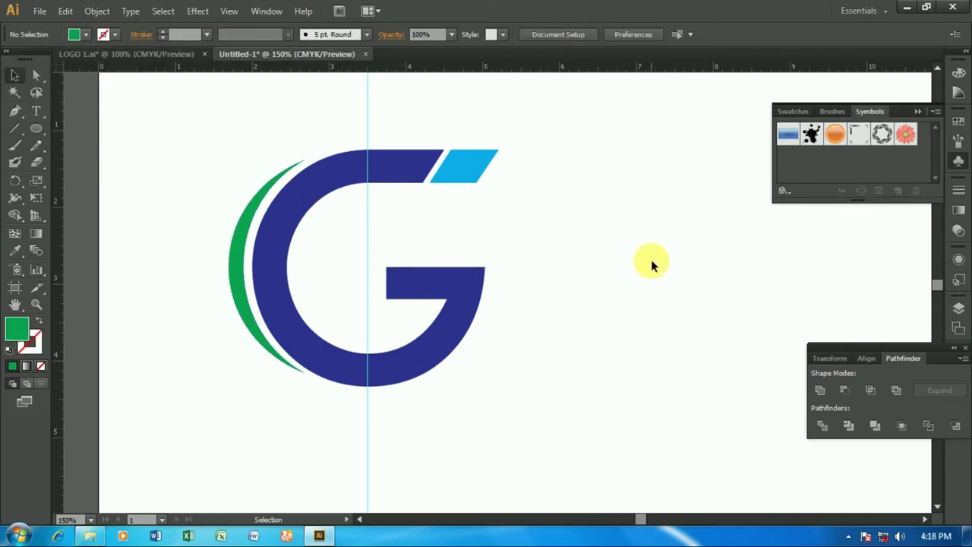
left_click(369, 90)
key("Delete")
scroll(382, 96, "up", 2)
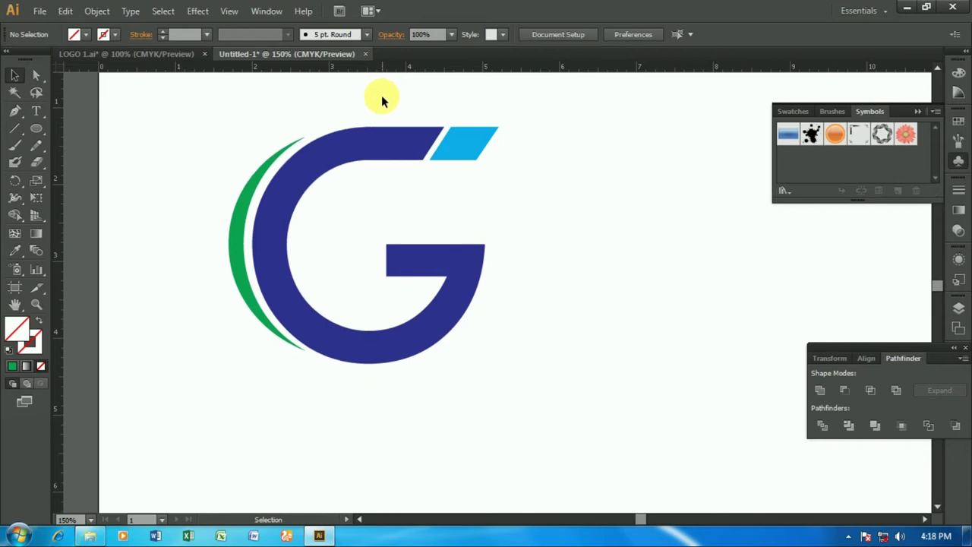
scroll(382, 101, "up", 1)
- Group all the G logo pieces, scale the group down, and move it to the top-left
left_click_drag(158, 135, 586, 445)
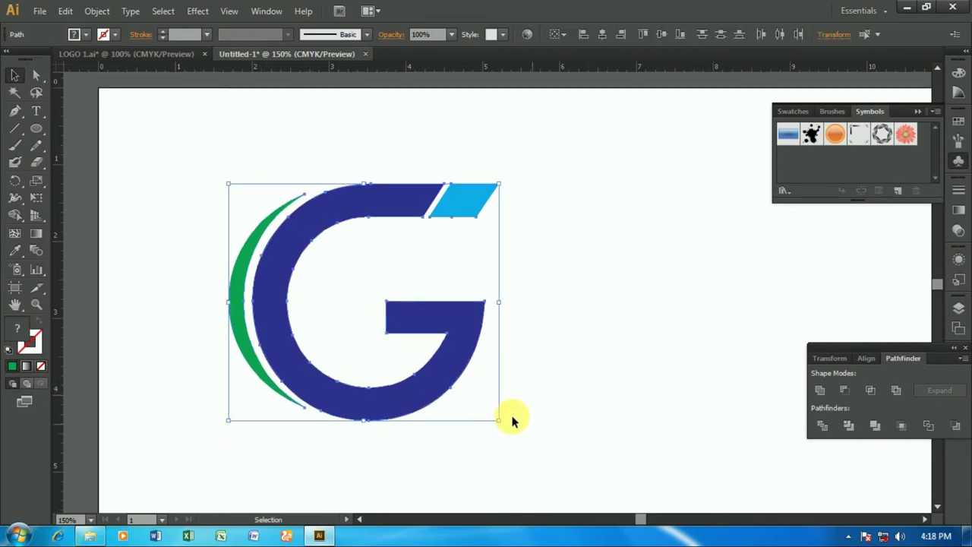
key("ctrl+g")
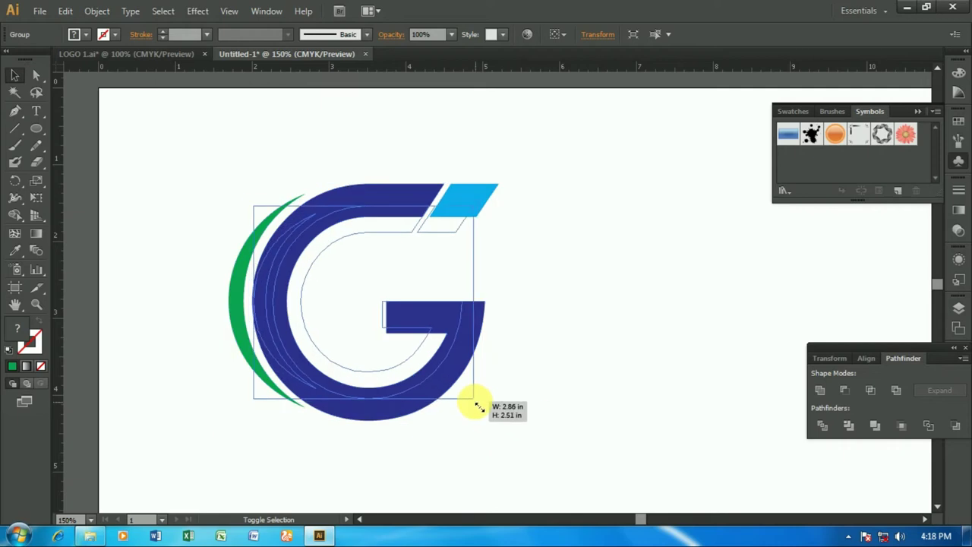
left_click_drag(500, 422, 474, 398)
left_click_drag(291, 278, 257, 218)
left_click(493, 277)
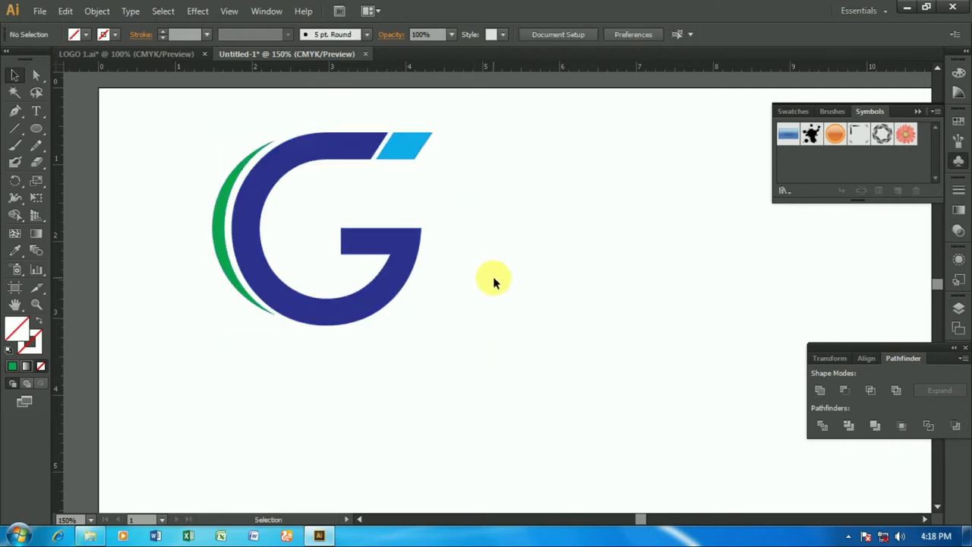
key("ctrl+1")
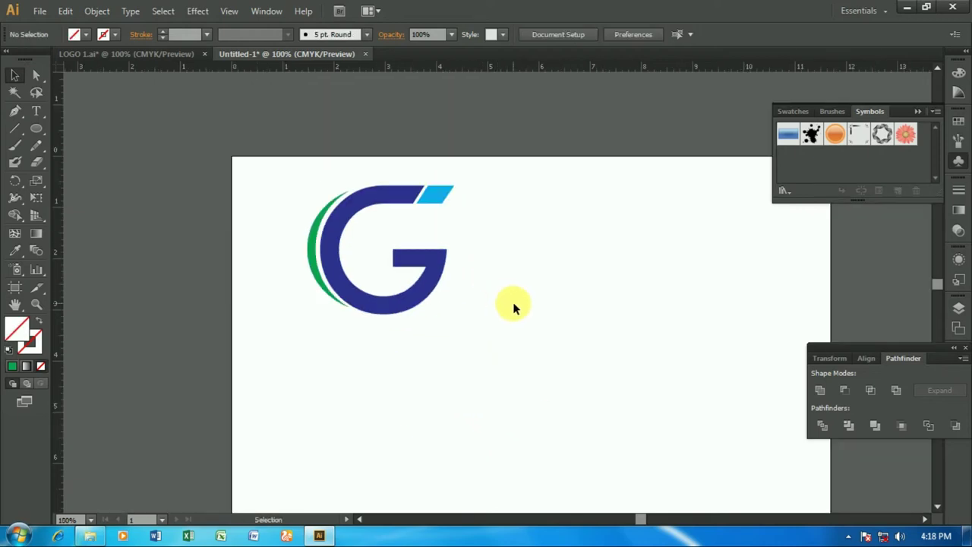
left_click_drag(633, 370, 514, 295)
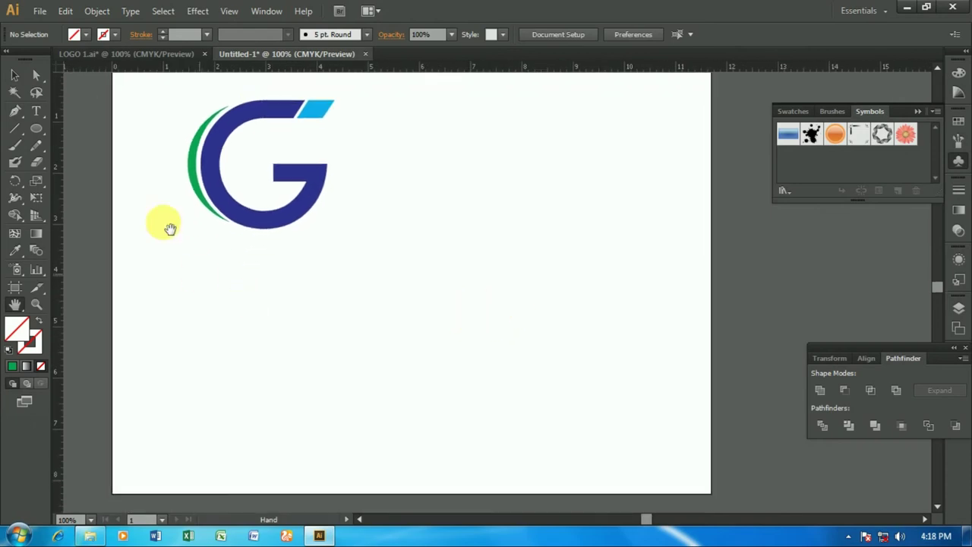
left_click(36, 111)
- Add 48 pt COMPANY NAME text under the logo and set it in Century Gothic
left_click(184, 307)
left_click(671, 36)
left_click(689, 260)
type("COMPANY NAME")
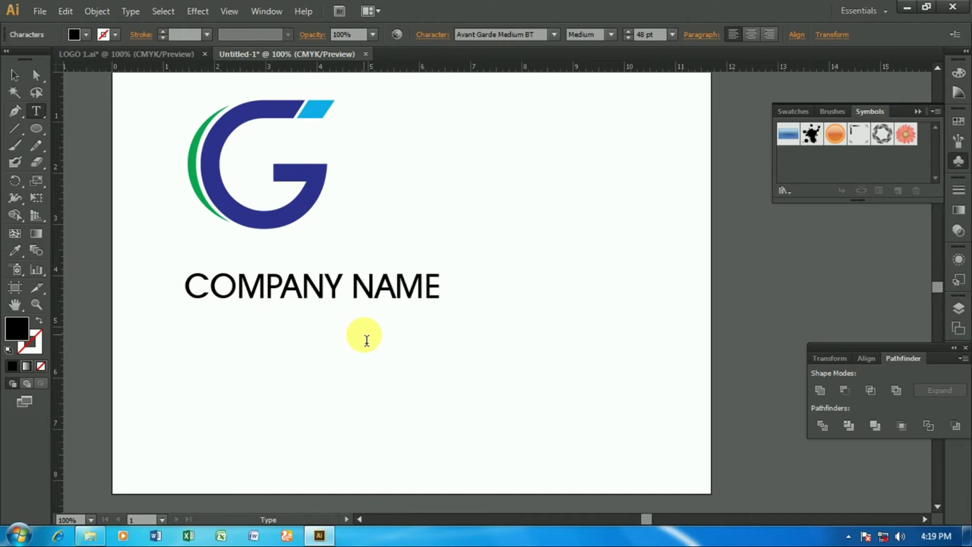
left_click(15, 75)
left_click(313, 287)
left_click_drag(313, 287, 278, 264)
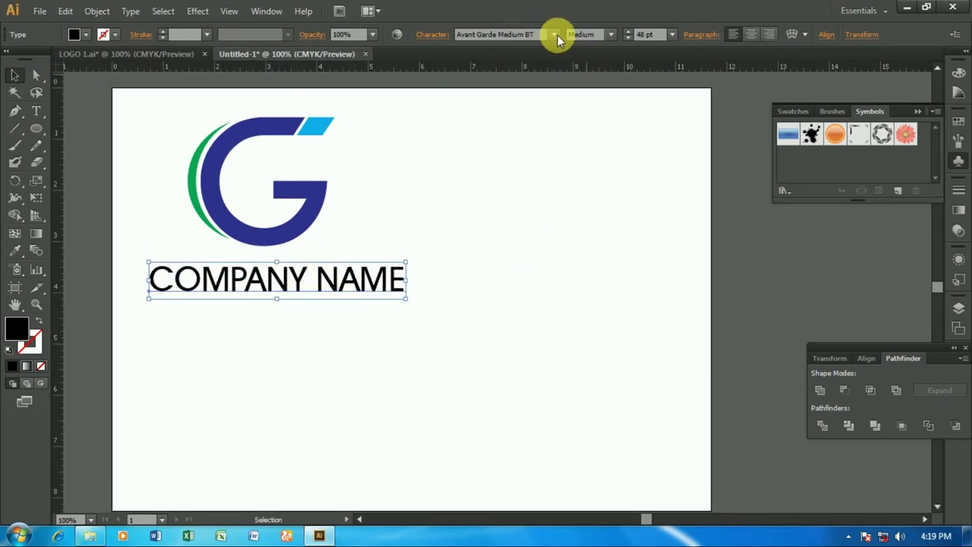
left_click(486, 34)
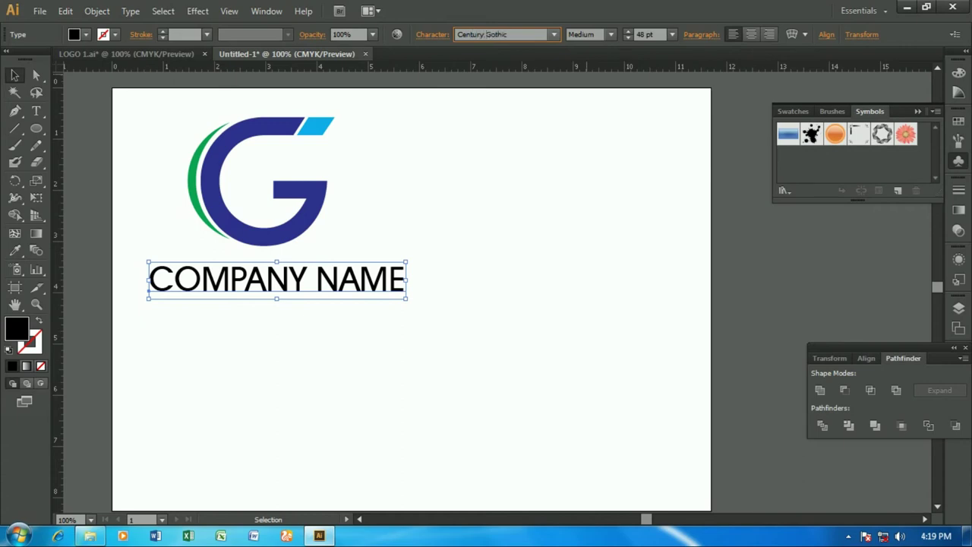
key("Return")
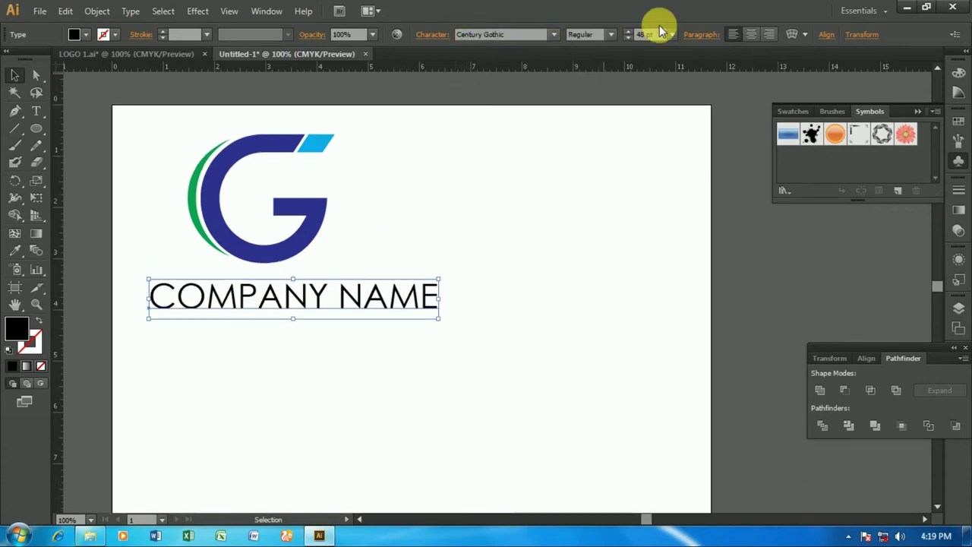
- Resize COMPANY NAME to 36 pt, nudge it under the G, and start a text line below
left_click_drag(328, 298, 306, 298)
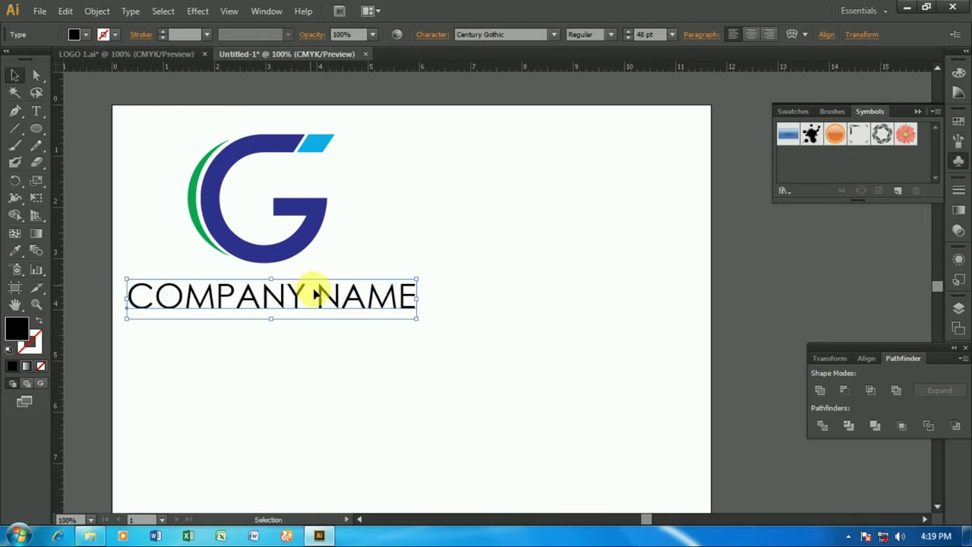
left_click(672, 35)
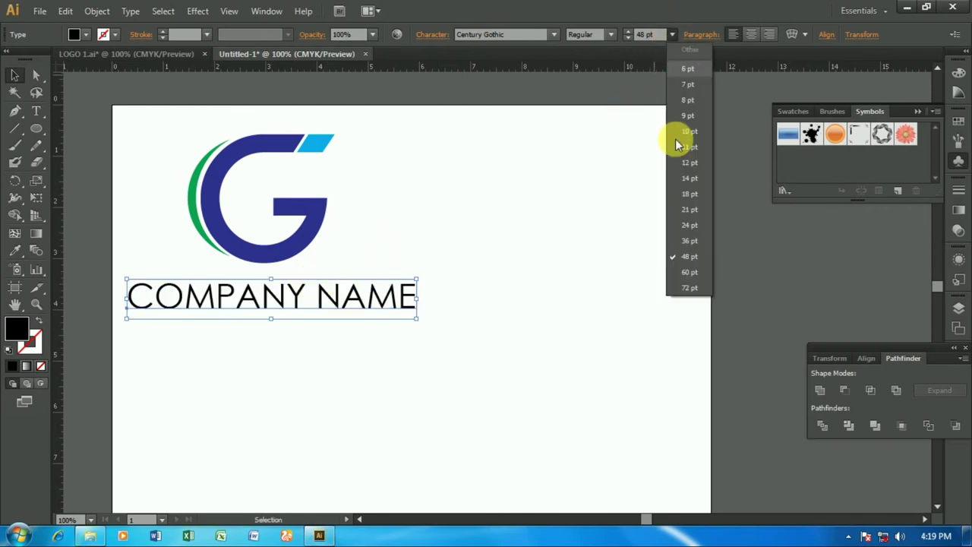
left_click(688, 251)
left_click_drag(247, 287, 247, 284)
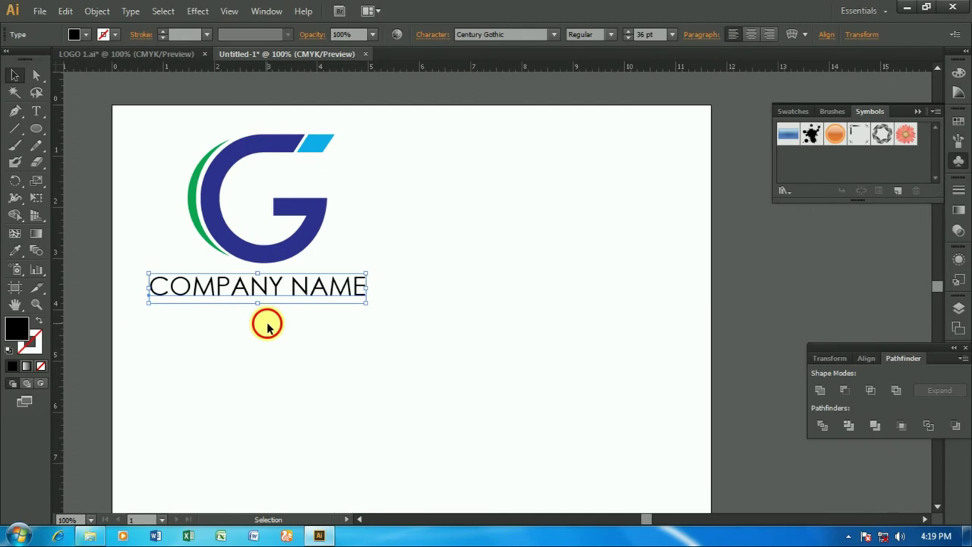
left_click(266, 324)
left_click(36, 111)
left_click(150, 363)
type("TAGLIN")
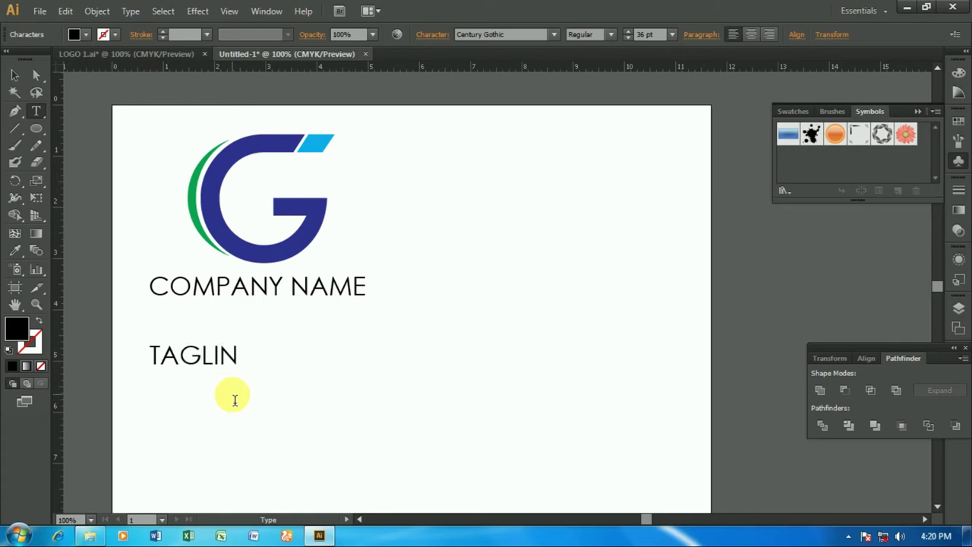
- Finish typing TAGLINE, set it to 21 pt, and place it under COMPANY NAME
type("E")
left_click(15, 74)
mouse_move(160, 348)
left_mouse_down()
mouse_move(224, 339)
mouse_move(245, 323)
left_mouse_up()
left_click(672, 34)
left_click(689, 209)
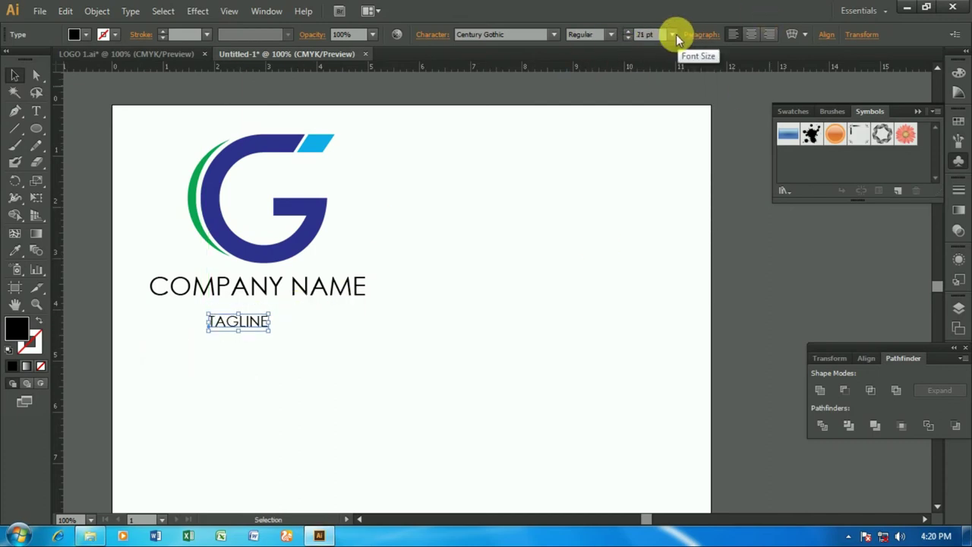
left_click(673, 34)
left_click(497, 287)
left_click_drag(246, 325, 256, 311)
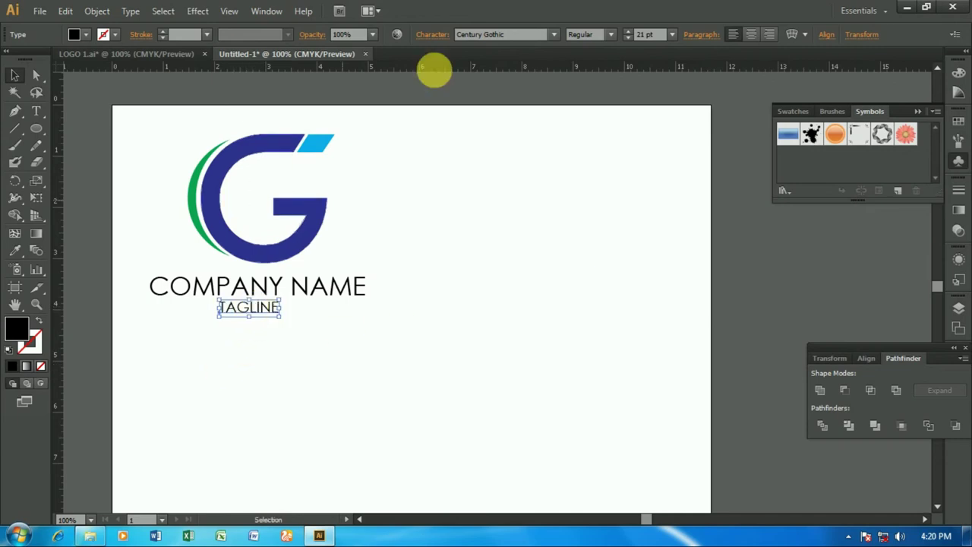
- Set TAGLINE's tracking to 1000, centre it under COMPANY NAME, and select the whole logo
left_click(432, 35)
left_click(395, 115)
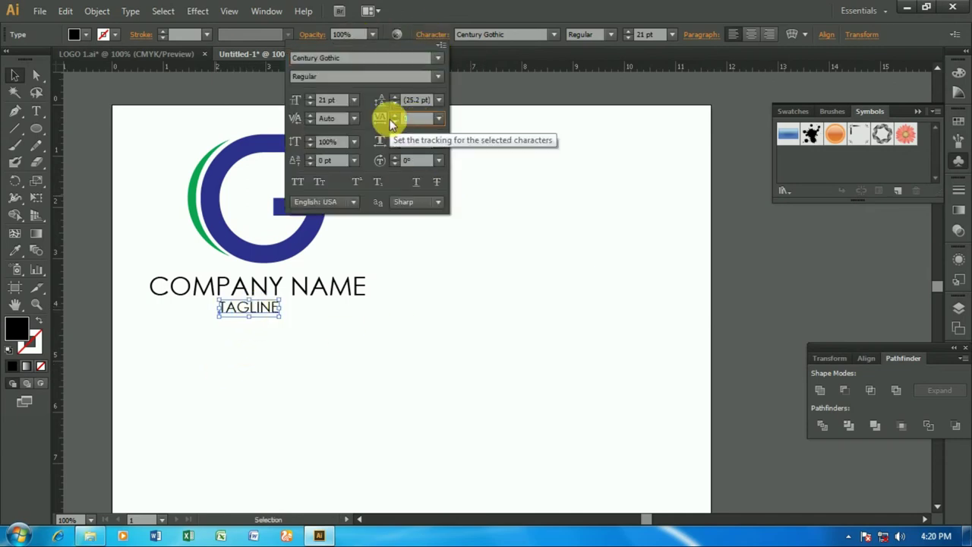
type("1000")
key("Return")
left_click_drag(297, 310, 255, 312)
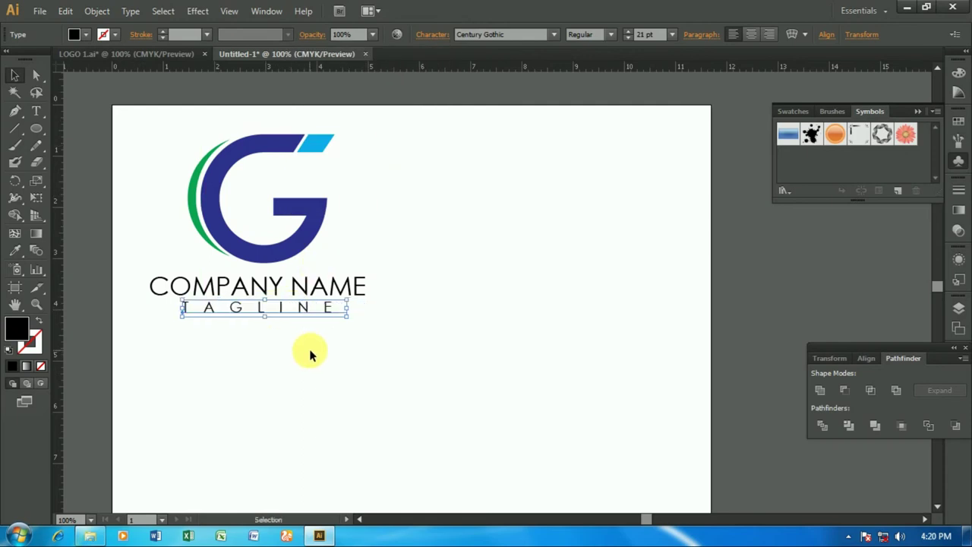
left_click(357, 356)
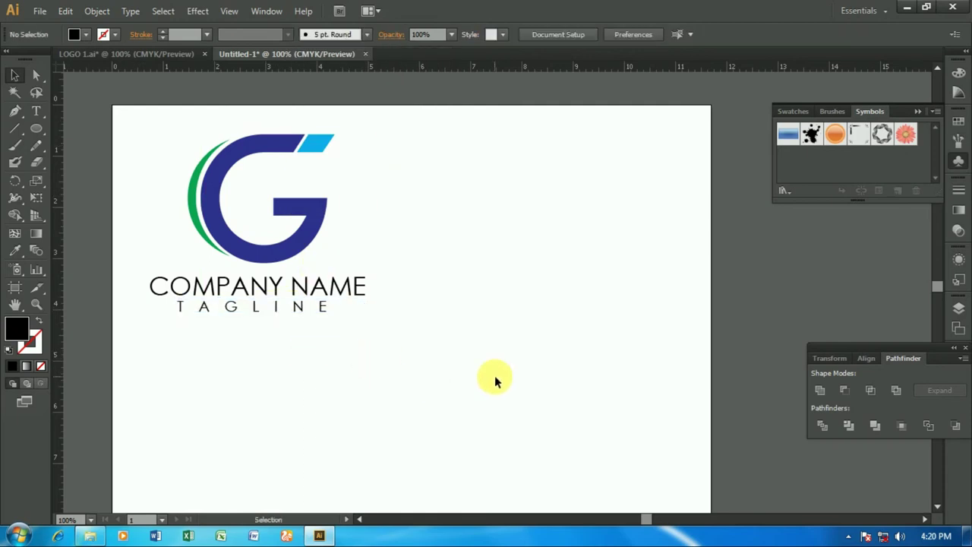
left_click_drag(164, 118, 392, 348)
- Group the logo with its text and place a duplicate to the right
key("ctrl+g")
scroll(339, 275, "down", 1)
scroll(334, 262, "up", 1)
left_click_drag(308, 243, 581, 242)
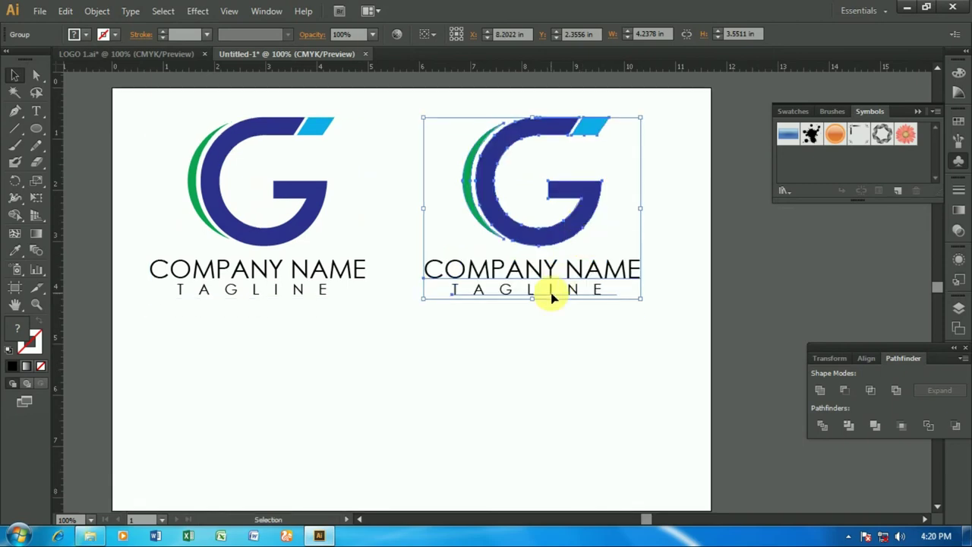
left_click(700, 242)
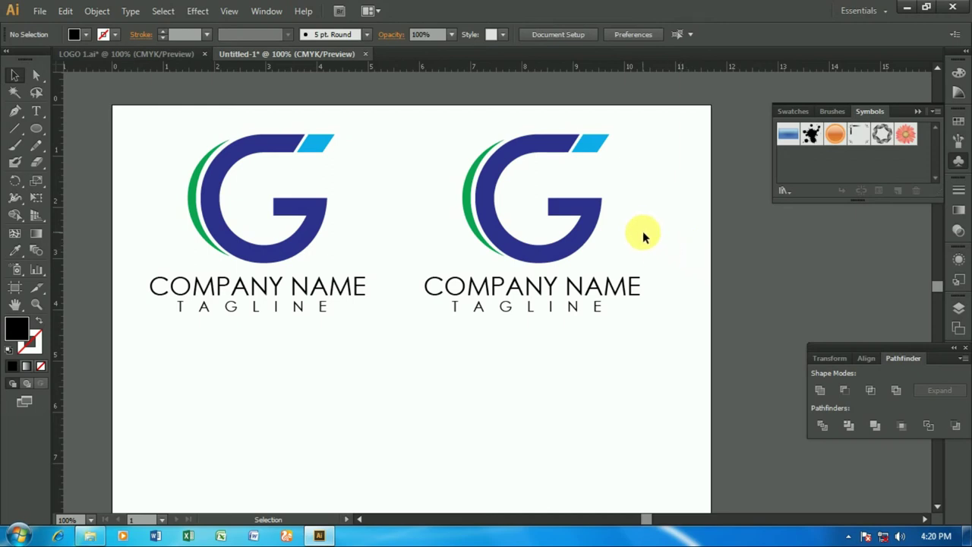
- Ungroup the right copy, then ungroup its G artwork into separate pieces
right_click(495, 213)
left_click(524, 297)
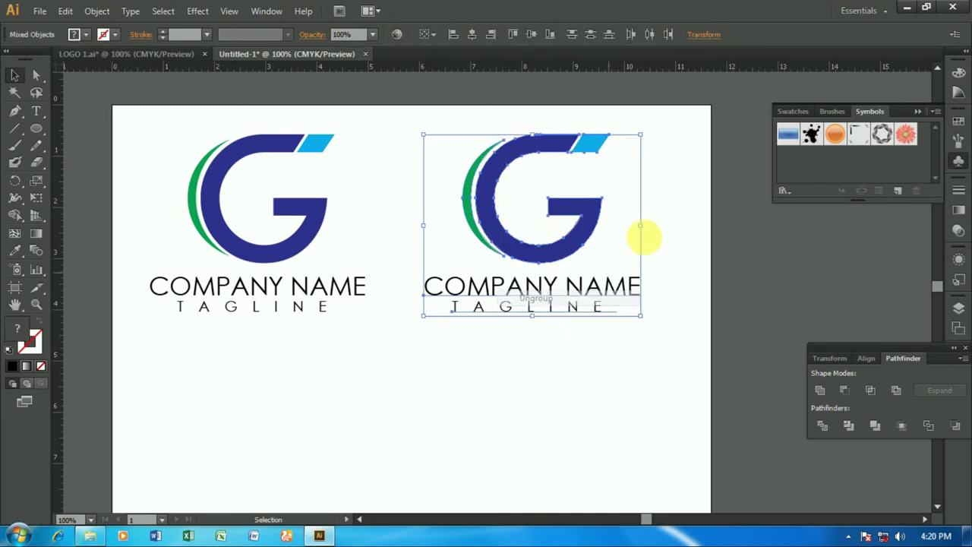
left_click(646, 234)
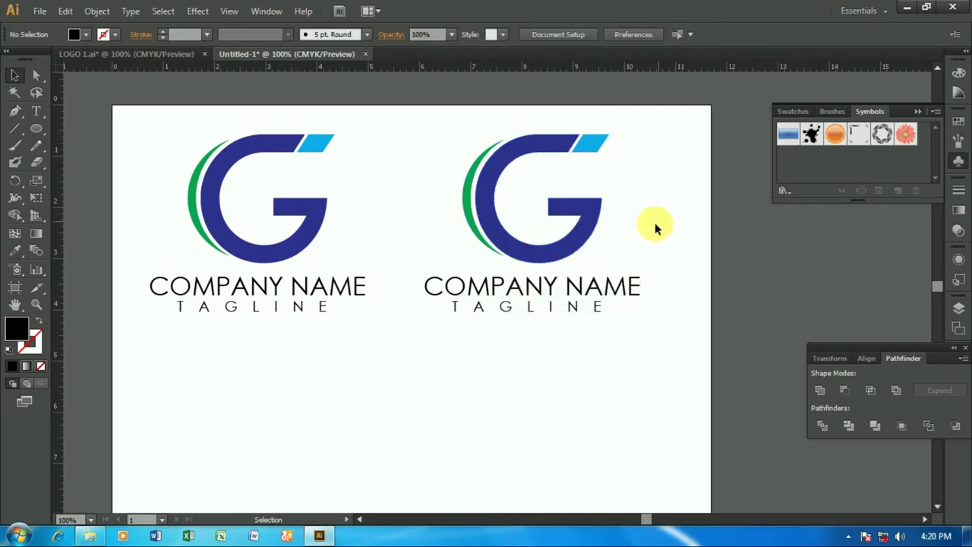
left_click(479, 243)
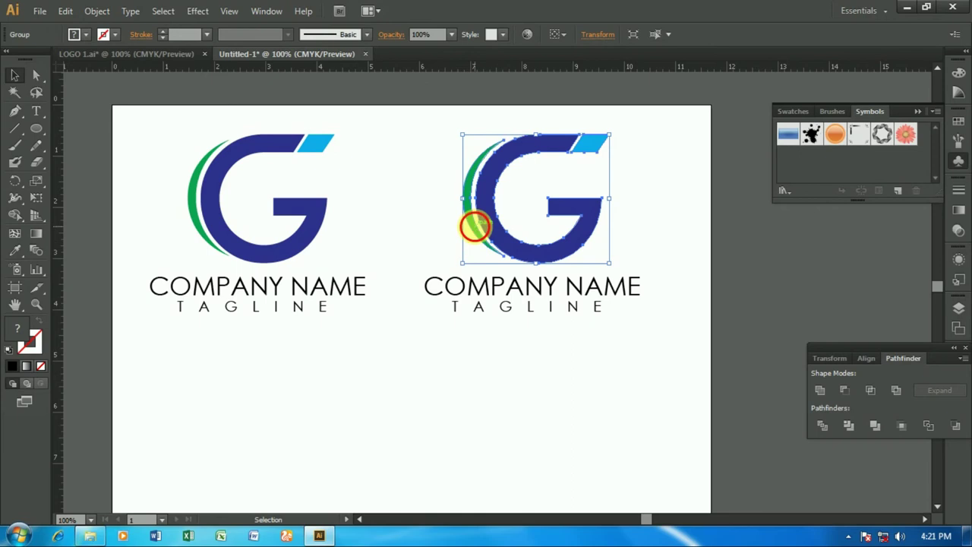
right_click(474, 226)
left_click(504, 309)
left_click(517, 234)
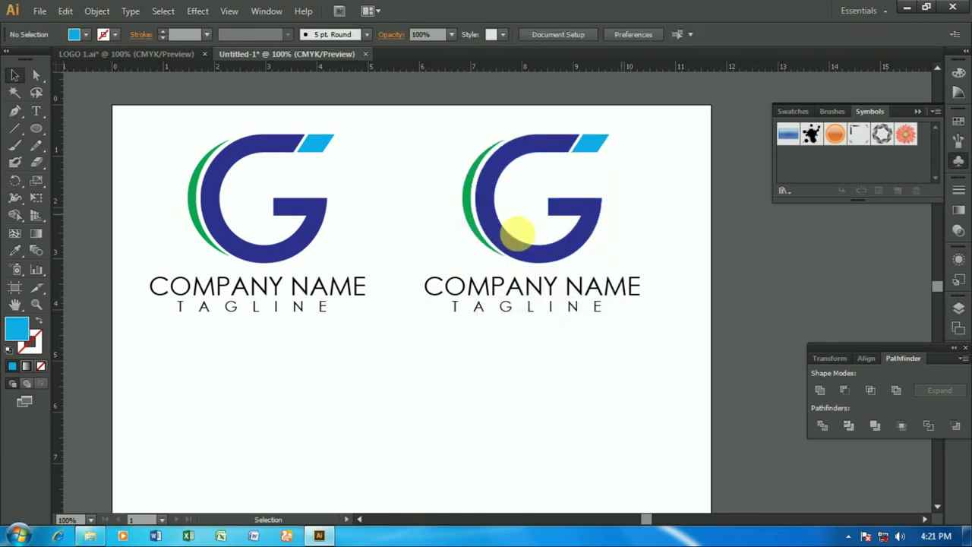
- On the right G, make the arc CMYK Blue and the main body CMYK Green
left_click(470, 225)
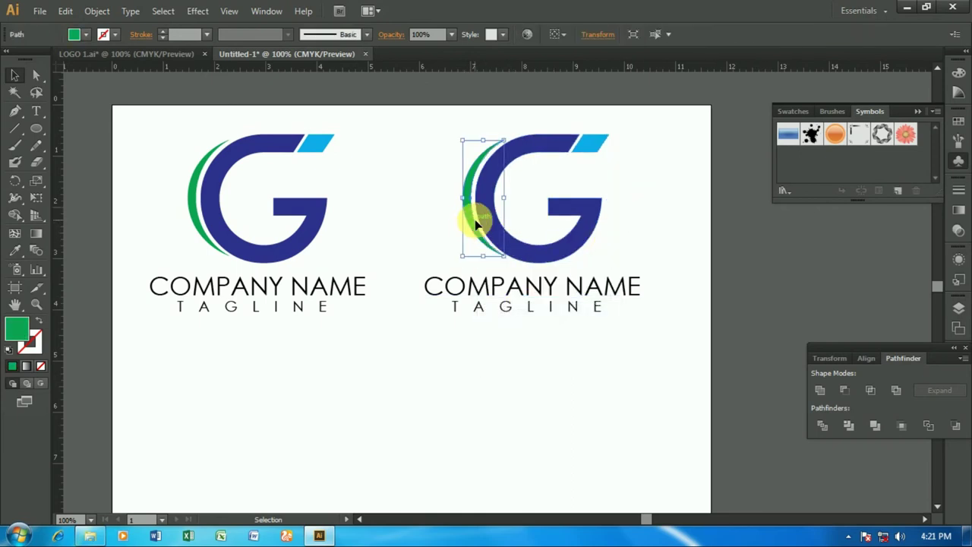
left_click(83, 34)
left_click(95, 64)
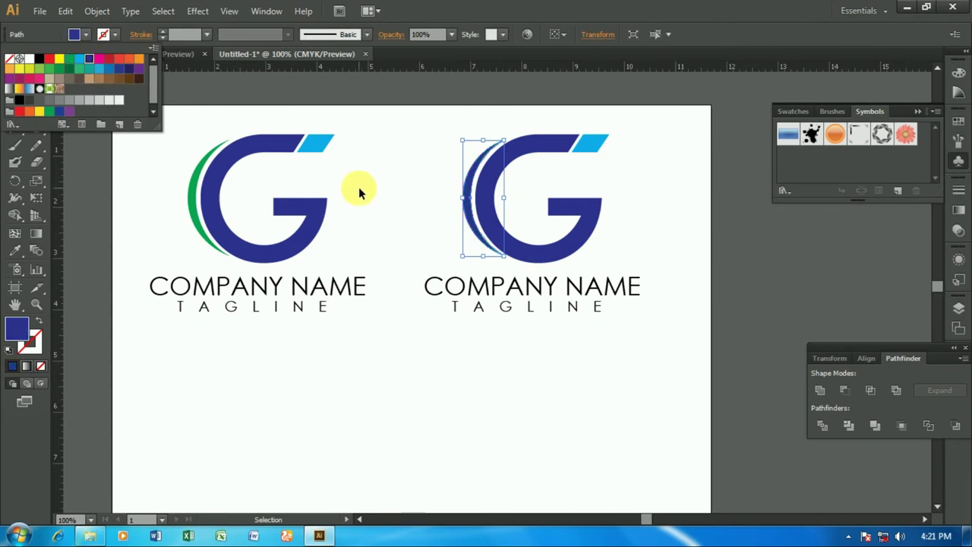
left_click(538, 147)
left_click(87, 35)
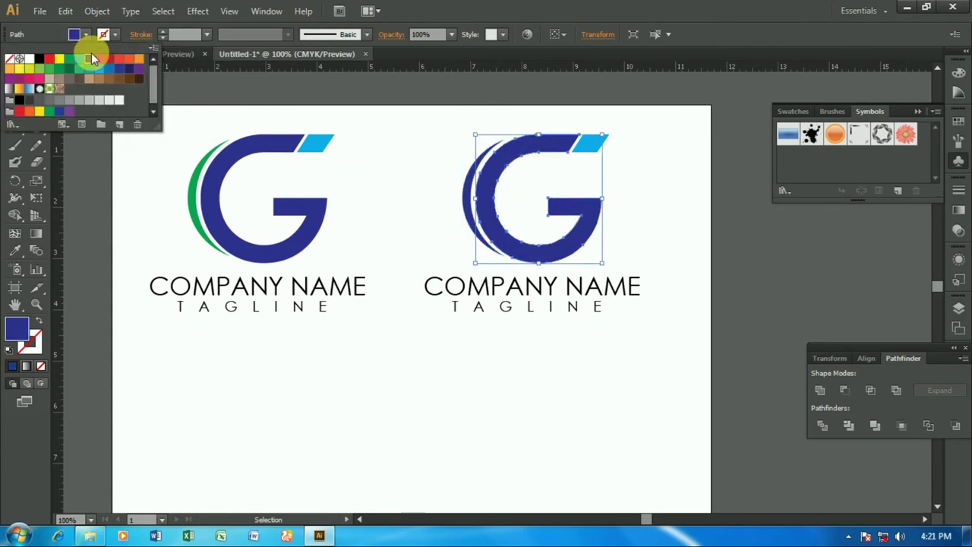
left_click(76, 64)
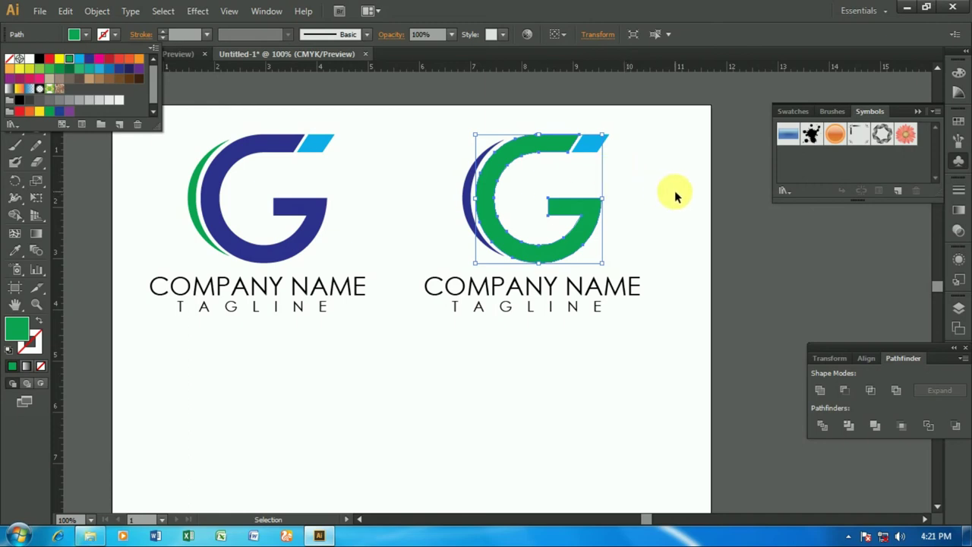
left_click(674, 192)
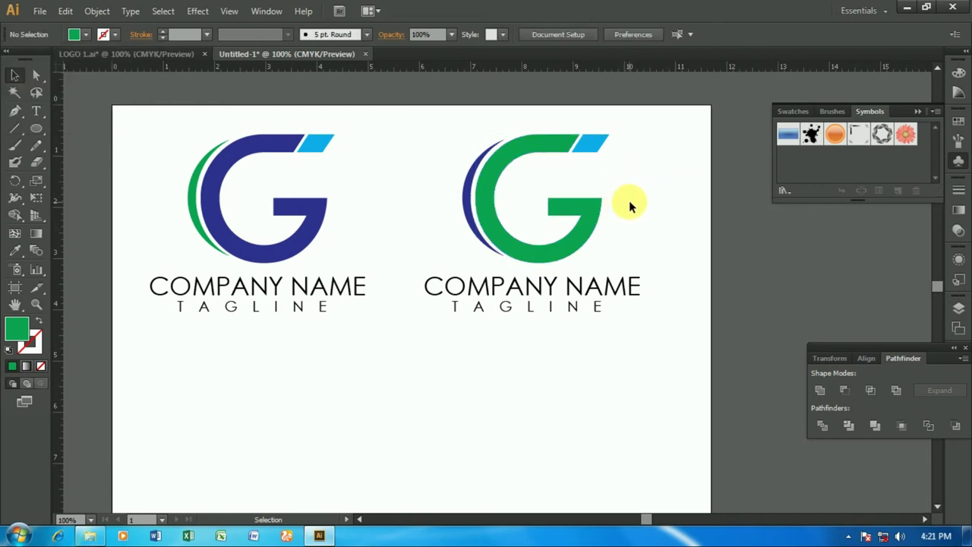
- Fill the right G's small parallelogram navy, then select the left logo group
left_click(600, 144)
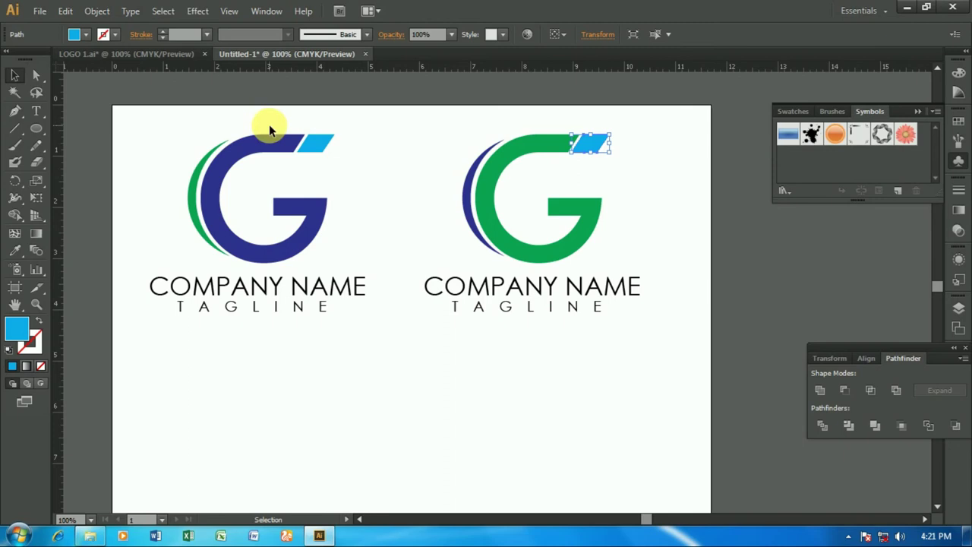
left_click(86, 35)
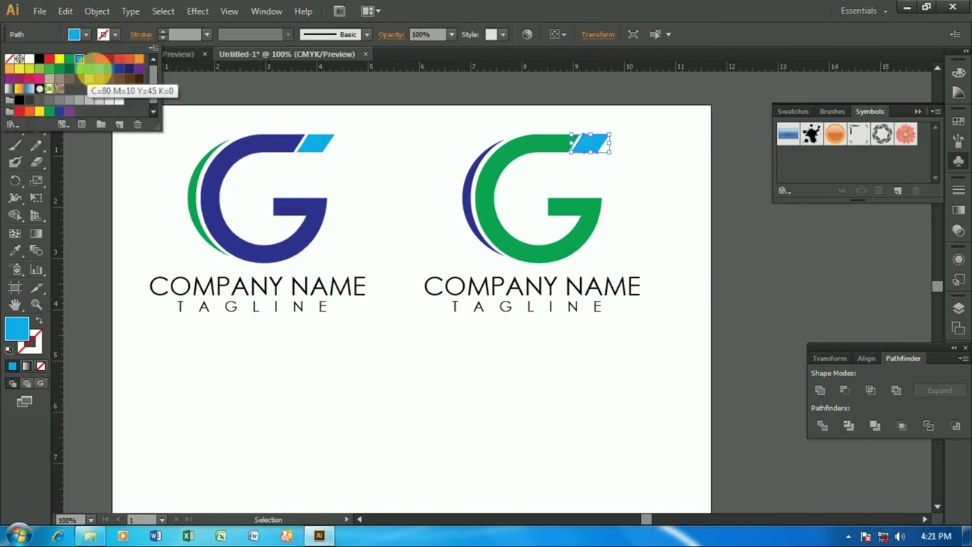
left_click(89, 58)
left_click(436, 182)
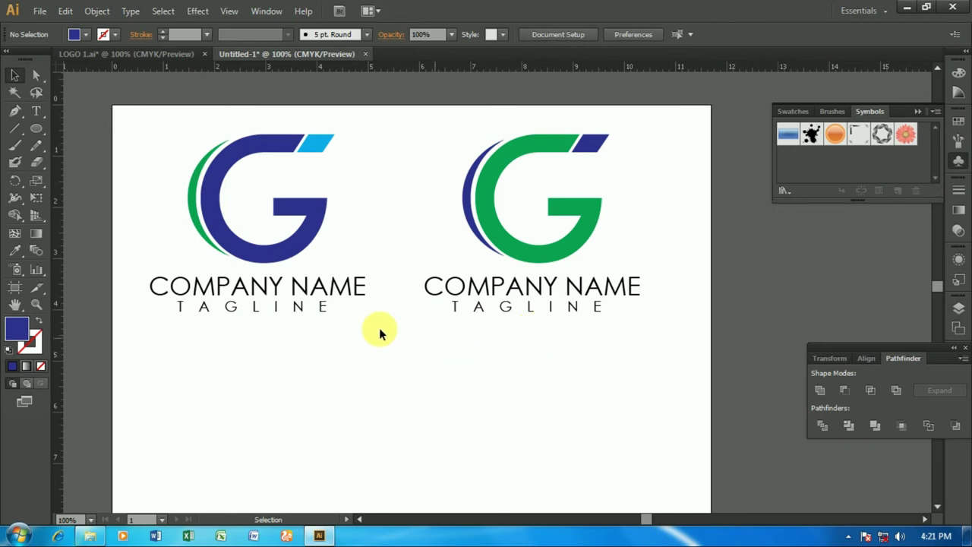
left_click(278, 260)
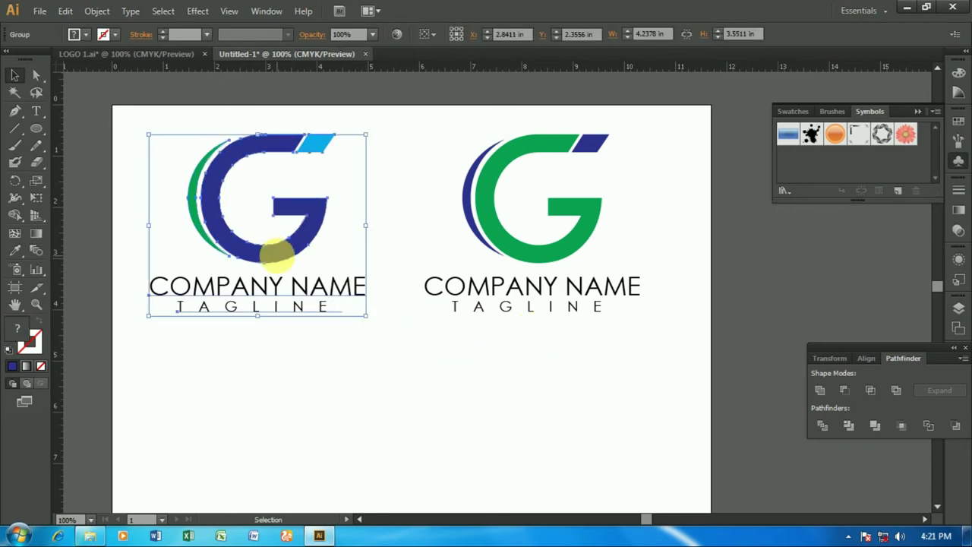
- Duplicate the left logo into a third copy directly below the original
left_click_drag(278, 260, 273, 439)
key("ctrl+minus")
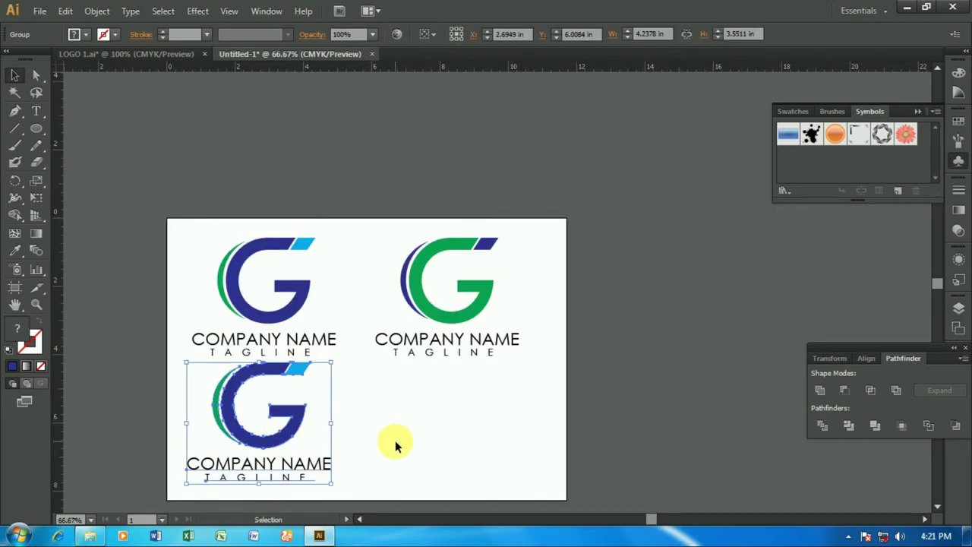
key("ctrl+plus")
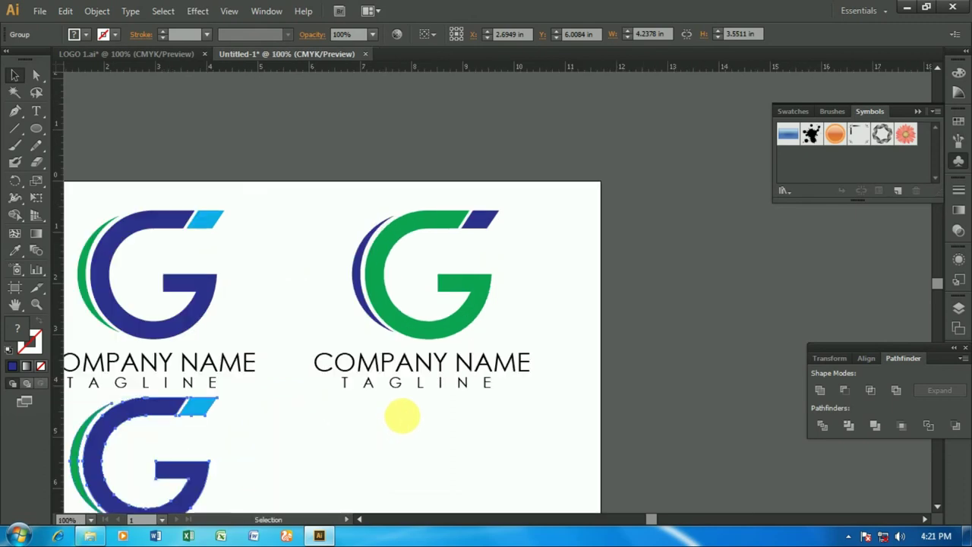
scroll(456, 282, "down", 2)
scroll(460, 303, "down", 2)
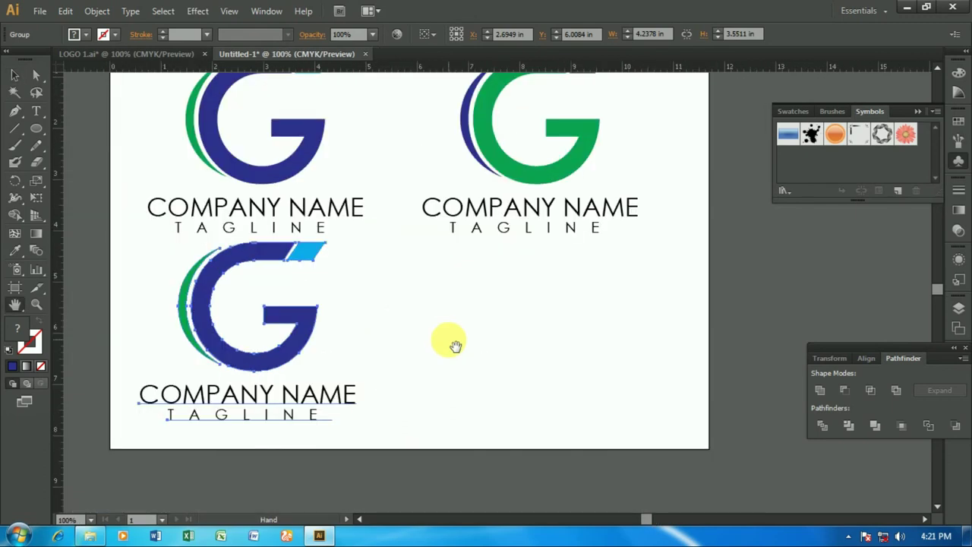
- Ungroup the third logo and its G artwork into separate pieces
left_click(511, 334)
scroll(512, 335, "up", 2)
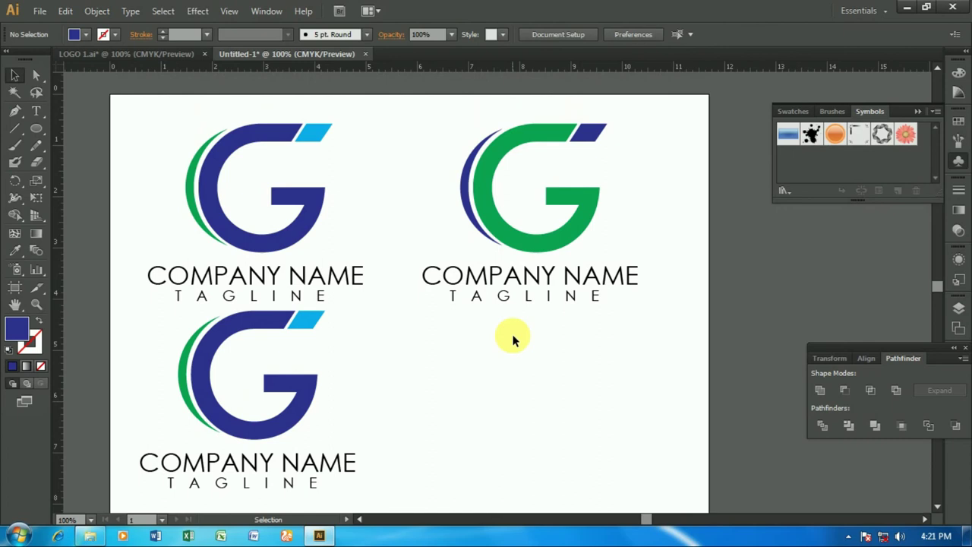
scroll(511, 334, "down", 1)
scroll(512, 334, "down", 1)
scroll(512, 340, "down", 1)
right_click(297, 344)
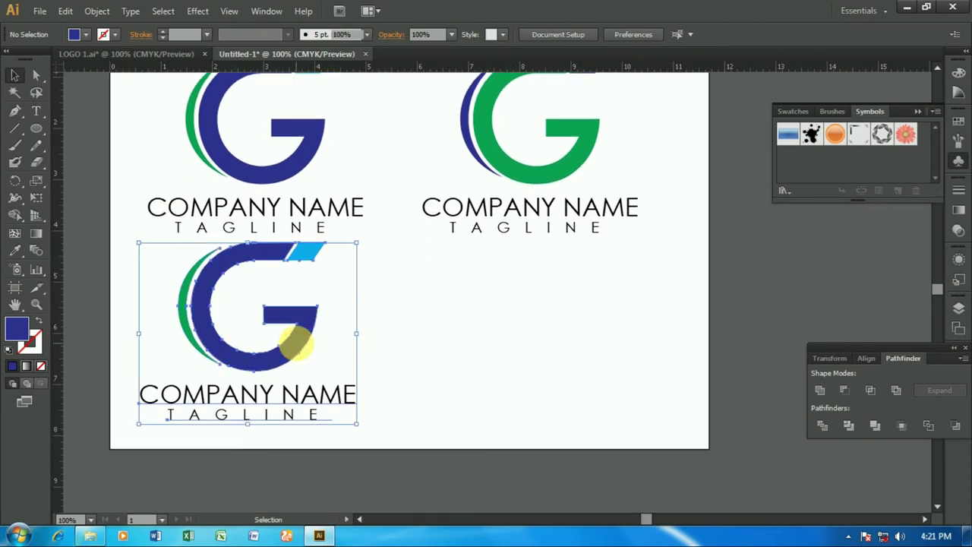
left_click(351, 427)
left_click(401, 347)
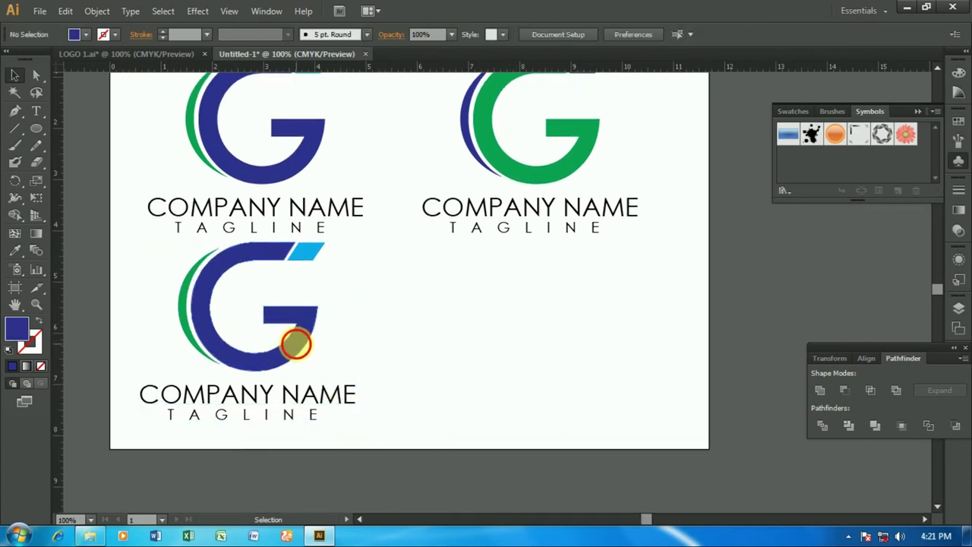
right_click(297, 344)
left_click(352, 427)
left_click(400, 336)
scroll(372, 302, "up", 1)
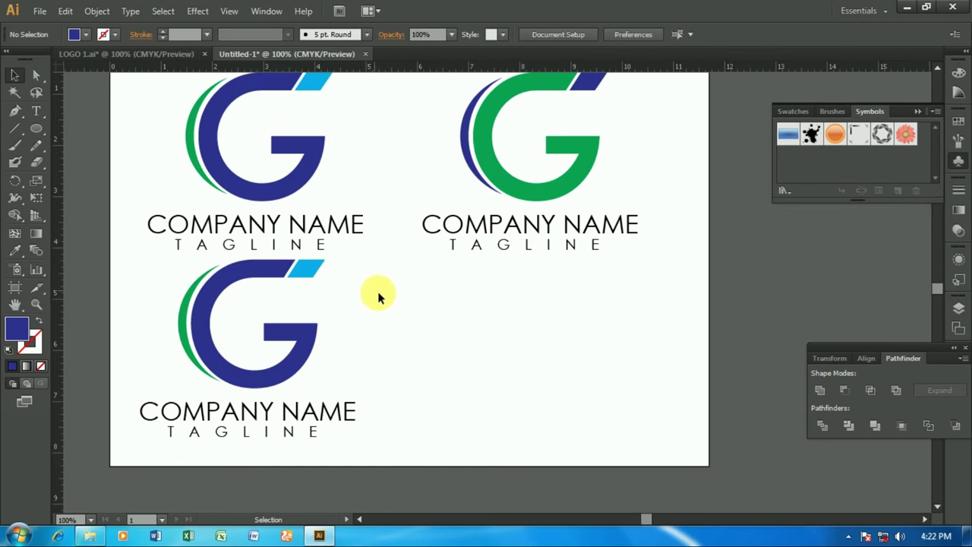
scroll(344, 334, "up", 1)
- Fill the bottom G's left arc dark blue after trying cyan and green
left_click(182, 342)
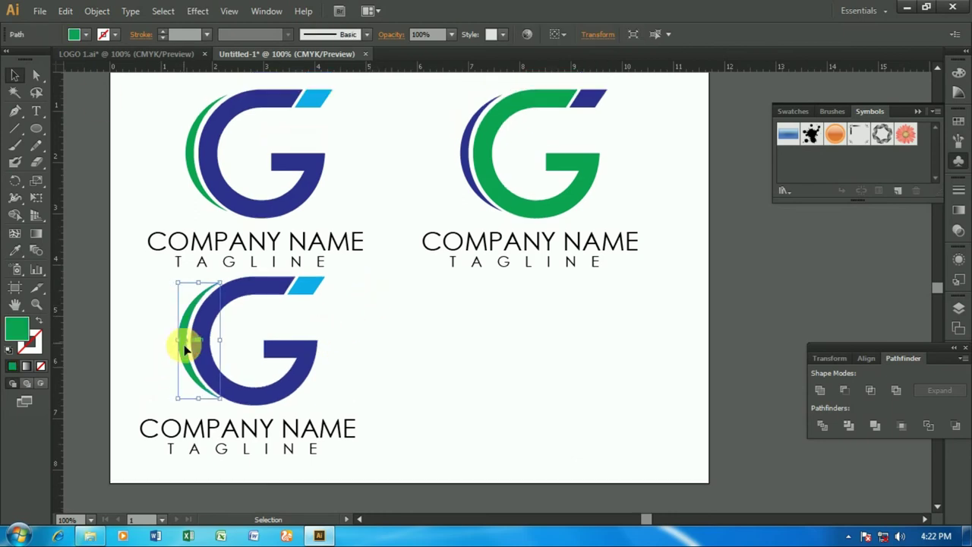
left_click(86, 35)
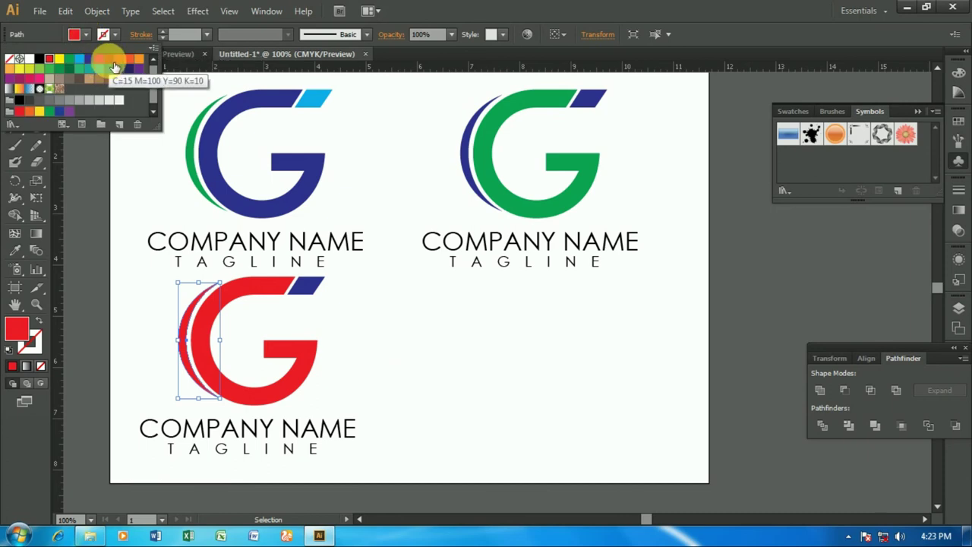
left_click(91, 63)
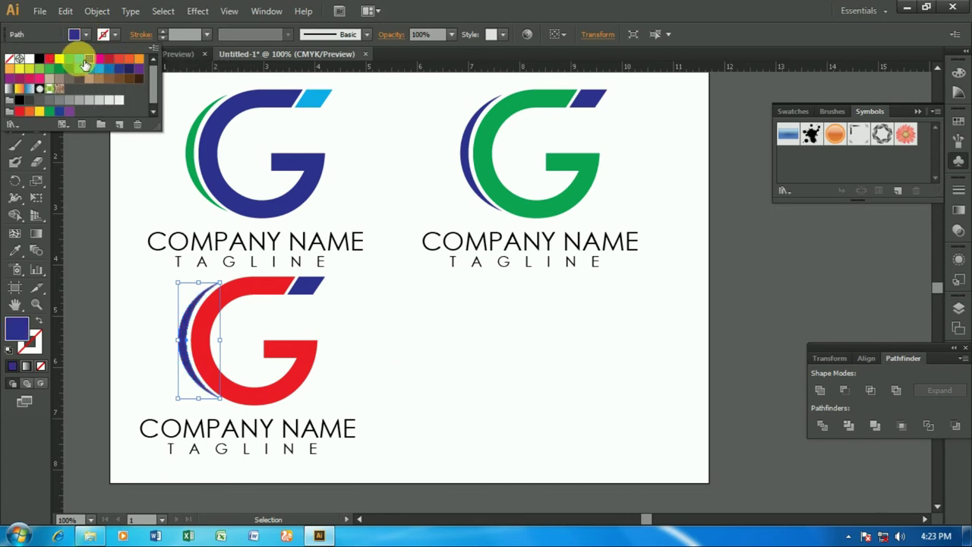
left_click(88, 65)
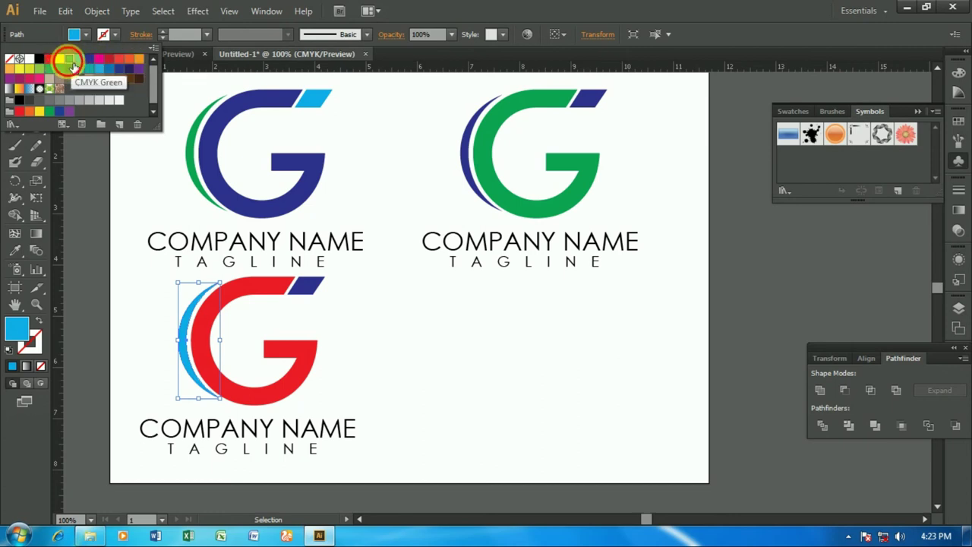
left_click(70, 60)
left_click(92, 63)
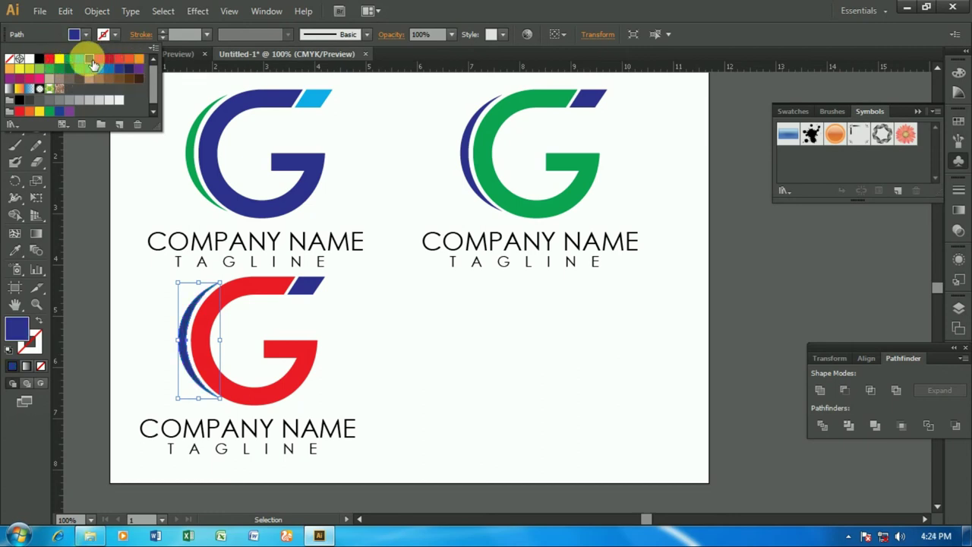
left_click(426, 361)
left_click(282, 203)
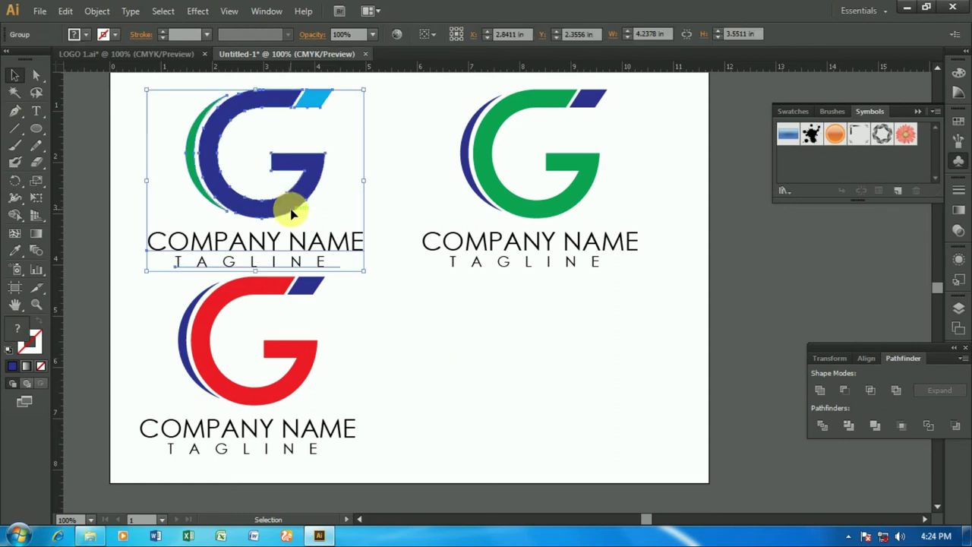
- Copy the blue top-left logo into the empty bottom-right spot
left_click_drag(297, 217, 584, 404)
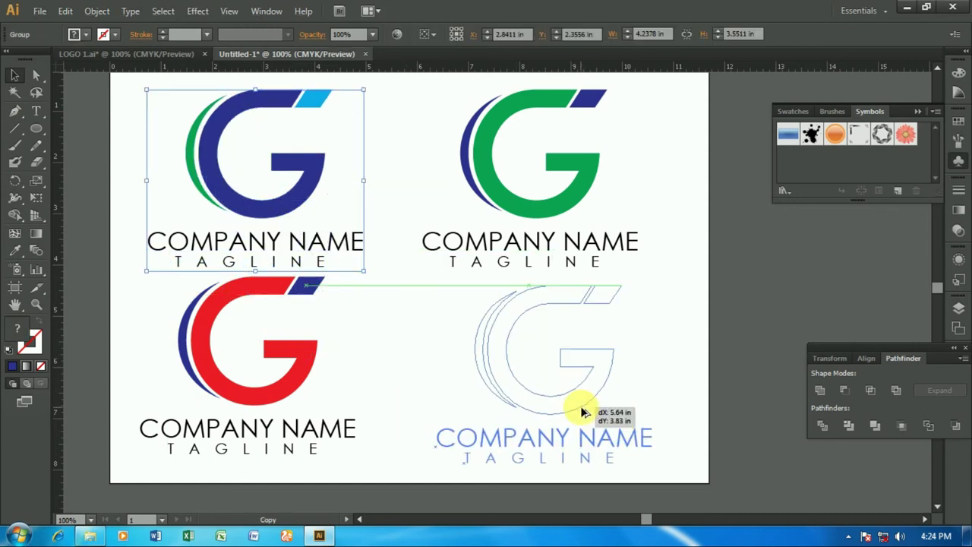
left_click(674, 367)
scroll(668, 368, "down", 1)
scroll(440, 328, "up", 3)
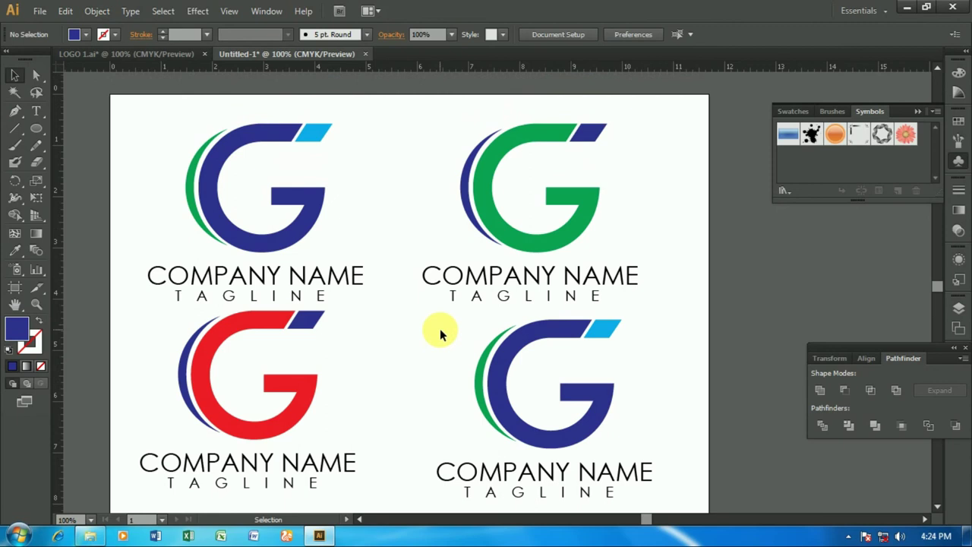
scroll(439, 328, "down", 1)
- Shrink all four logos slightly and shift the grid right to centre it
key("ctrl+a")
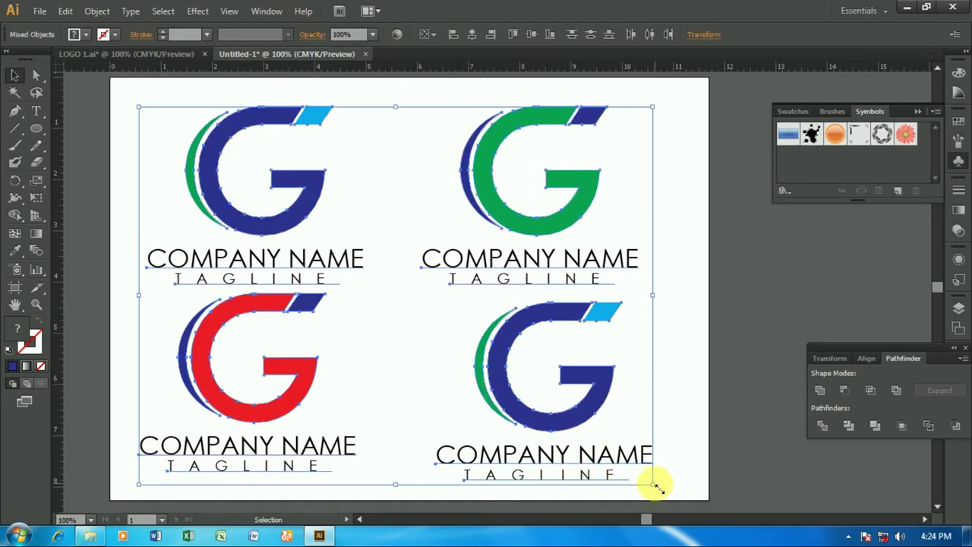
left_click_drag(655, 486, 637, 472)
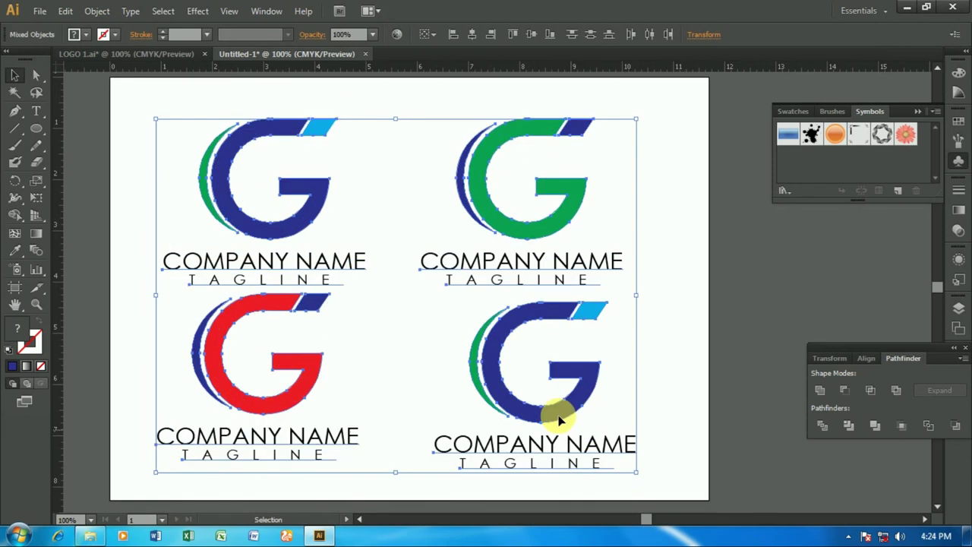
mouse_move(562, 410)
left_mouse_down()
mouse_move(600, 406)
mouse_move(586, 410)
left_mouse_up()
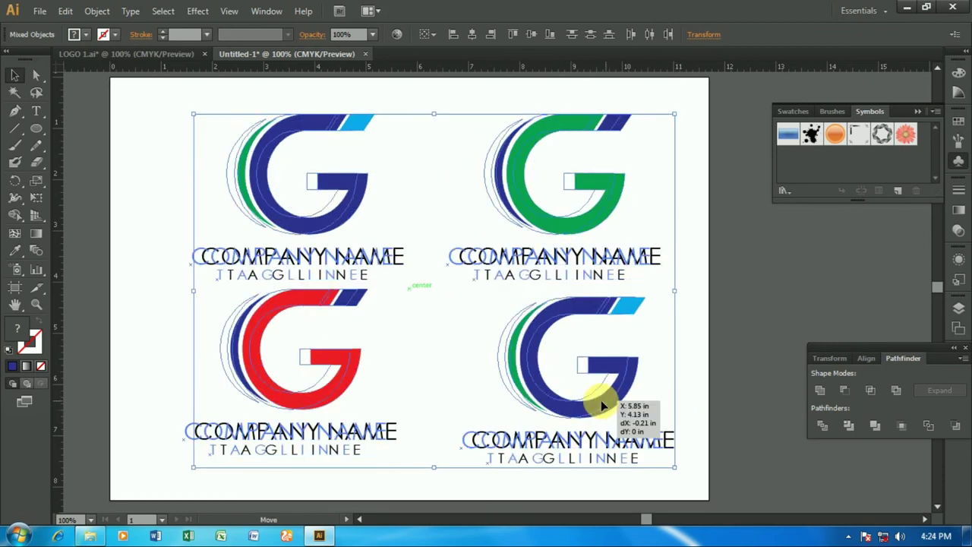
left_click(657, 388)
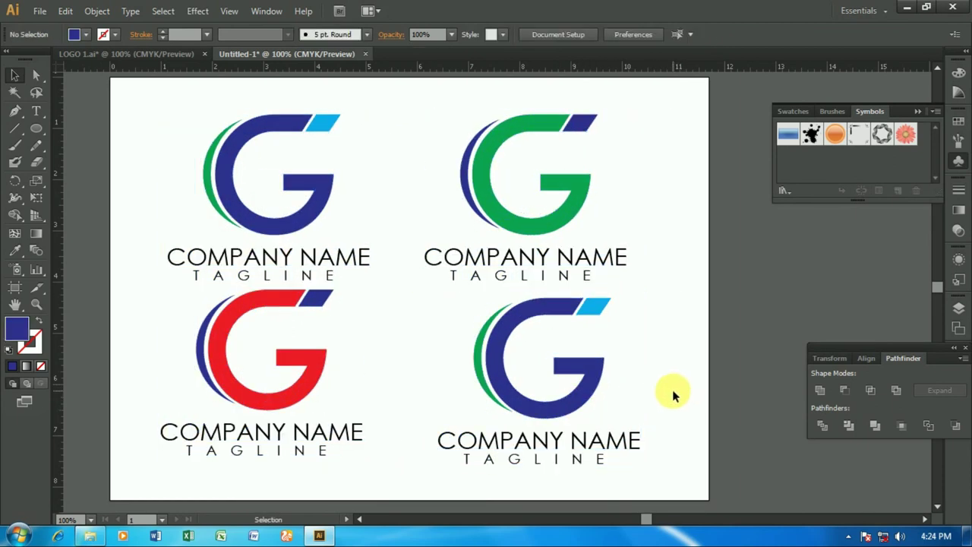
scroll(625, 396, "down", 1)
- Ungroup the bottom-right logo and its G mark into separate parts
left_click(540, 389)
right_click(541, 393)
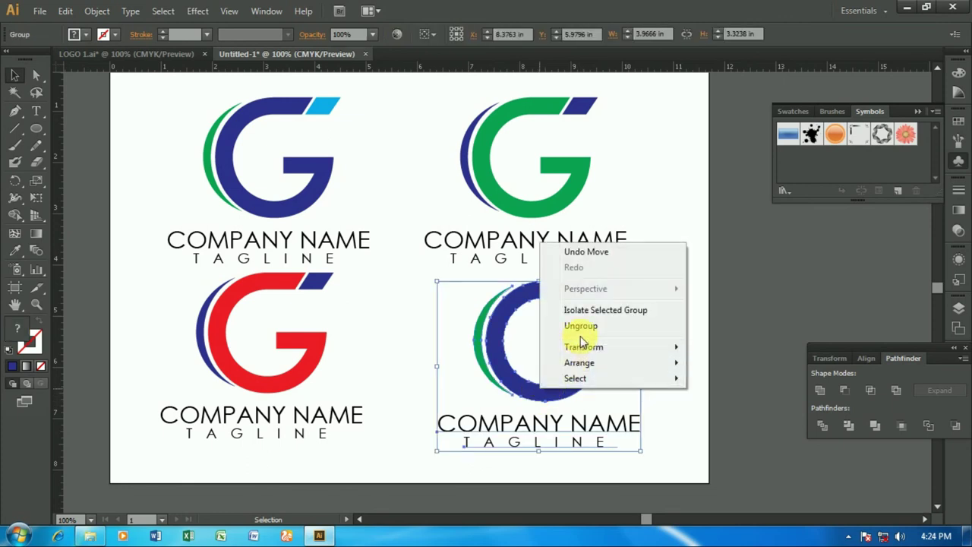
left_click(575, 325)
left_click(614, 357)
right_click(596, 366)
left_click(640, 445)
left_click(678, 314)
- Fill the bottom-right G body with black
left_click(538, 299)
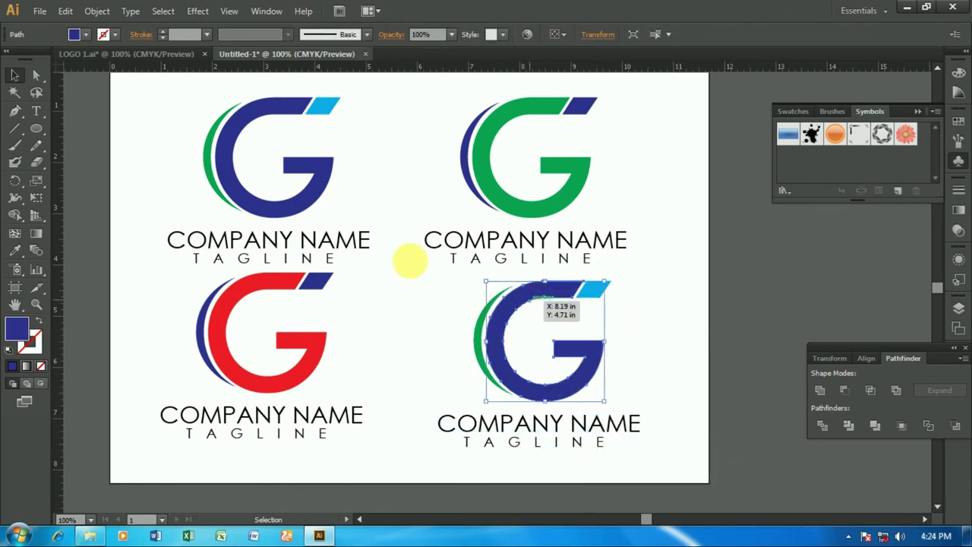
left_click(86, 35)
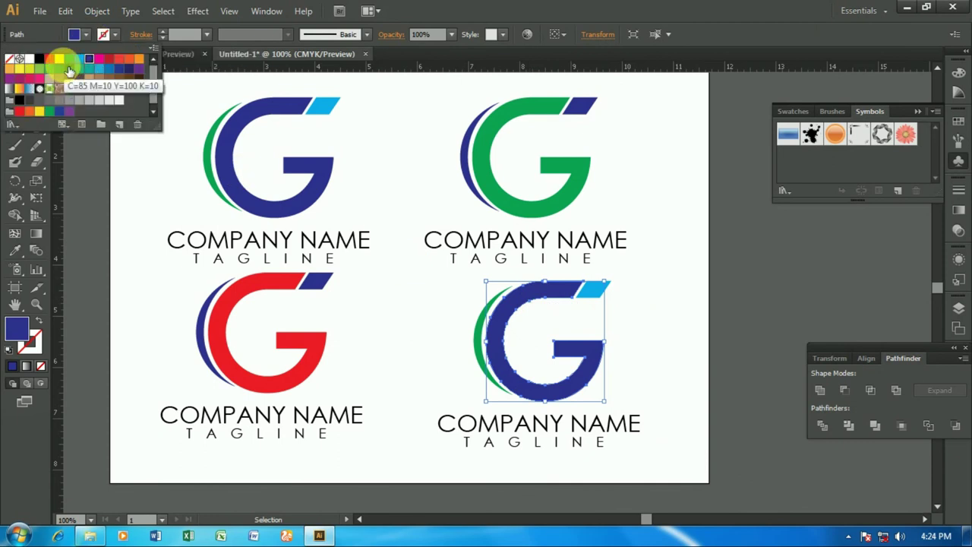
left_click(39, 59)
left_click(679, 329)
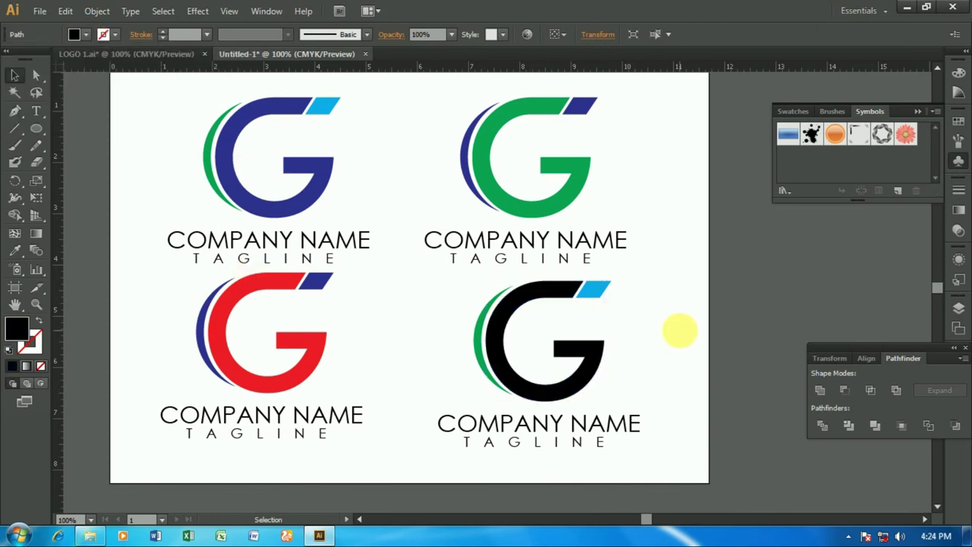
- Try dark blue and green fills on the outer crescent and wedge
left_click(477, 343)
left_click(86, 35)
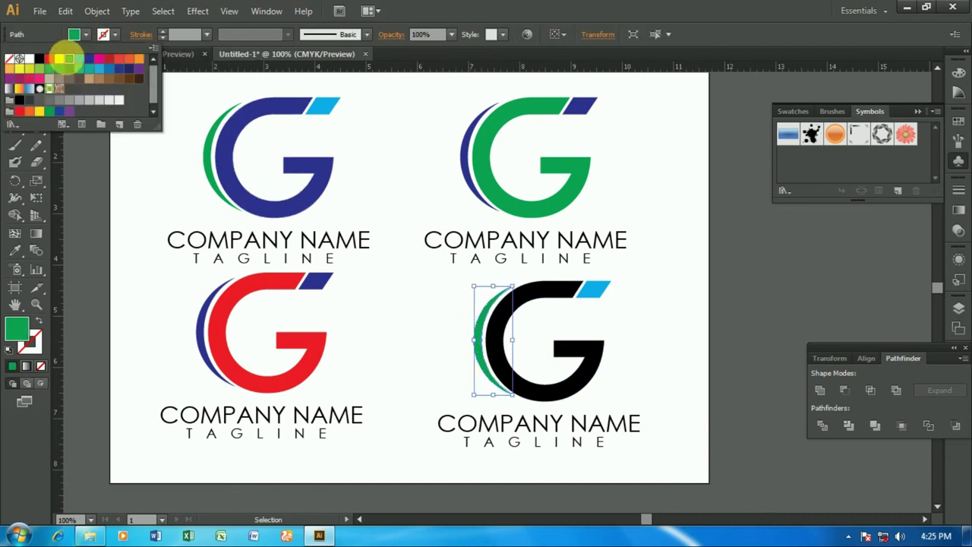
left_click(90, 63)
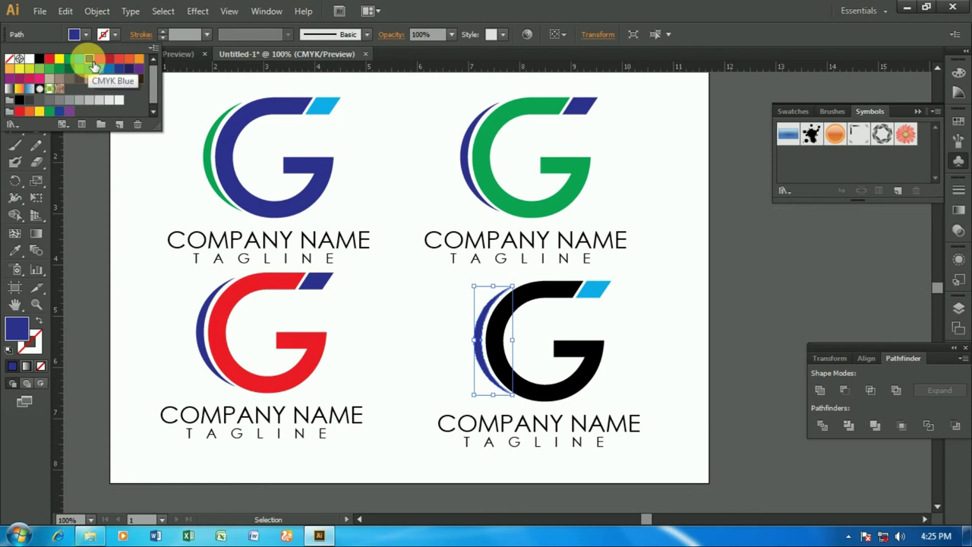
left_click(602, 292)
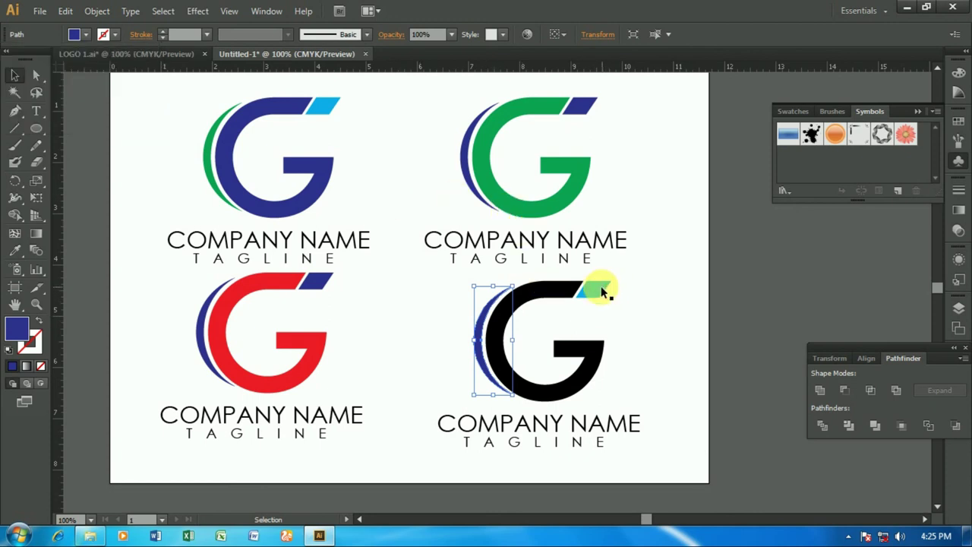
left_click(600, 291)
left_click(86, 35)
left_click(69, 58)
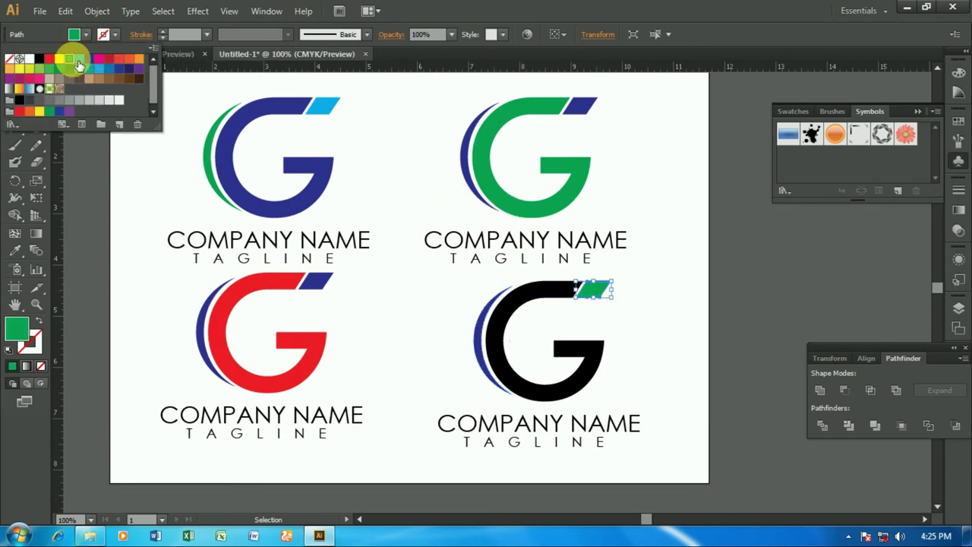
left_click(480, 338)
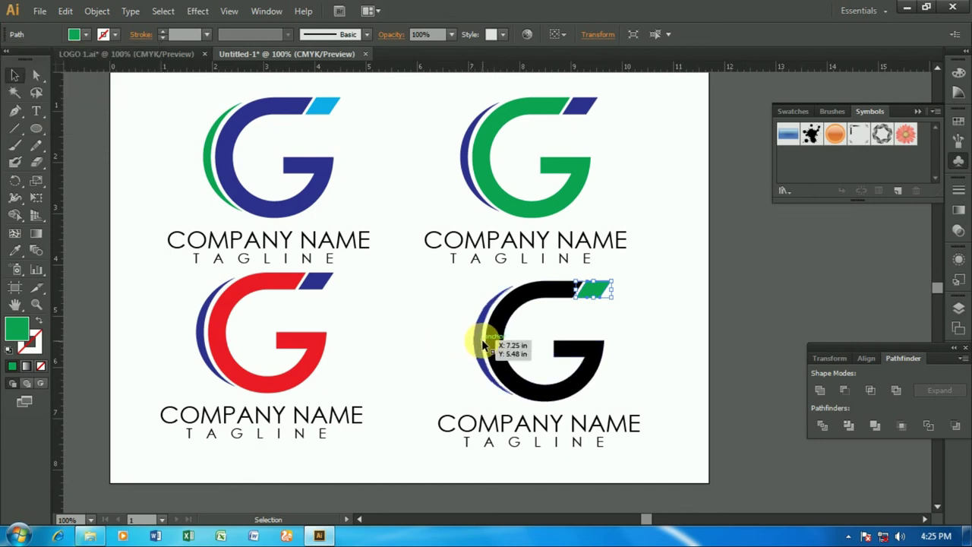
left_click(86, 35)
left_click(70, 60)
left_click(641, 322)
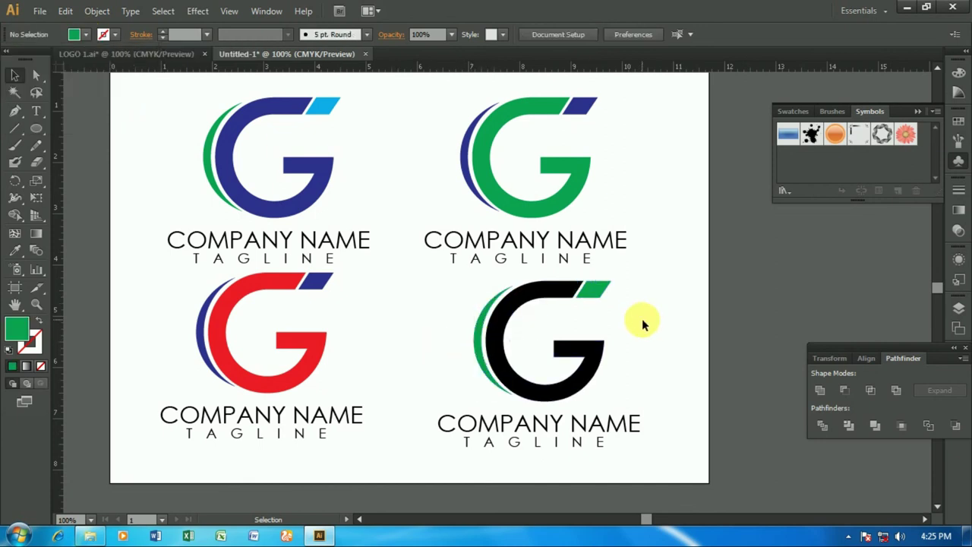
- Fill both the wedge and the outer crescent red
left_click(597, 296)
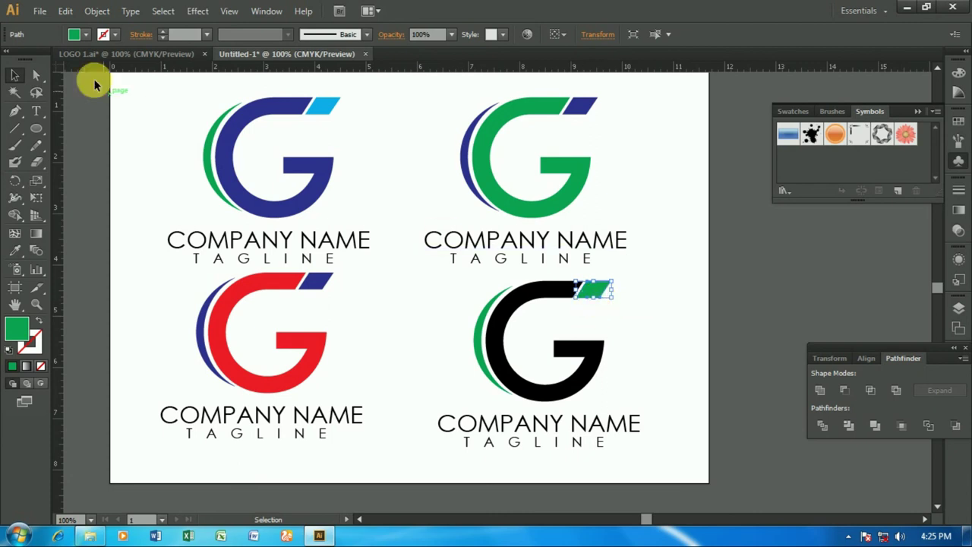
left_click(86, 34)
left_click(51, 60)
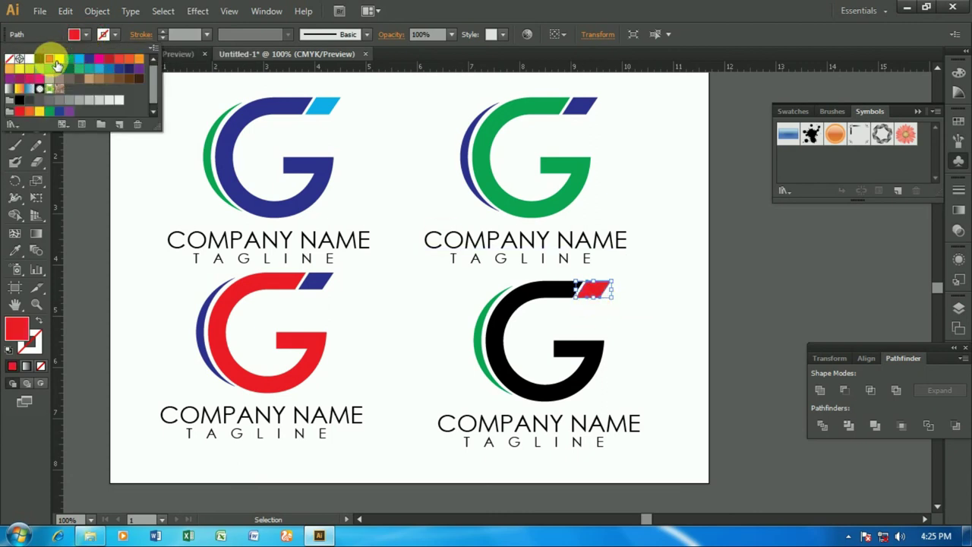
left_click(478, 341)
left_click(85, 35)
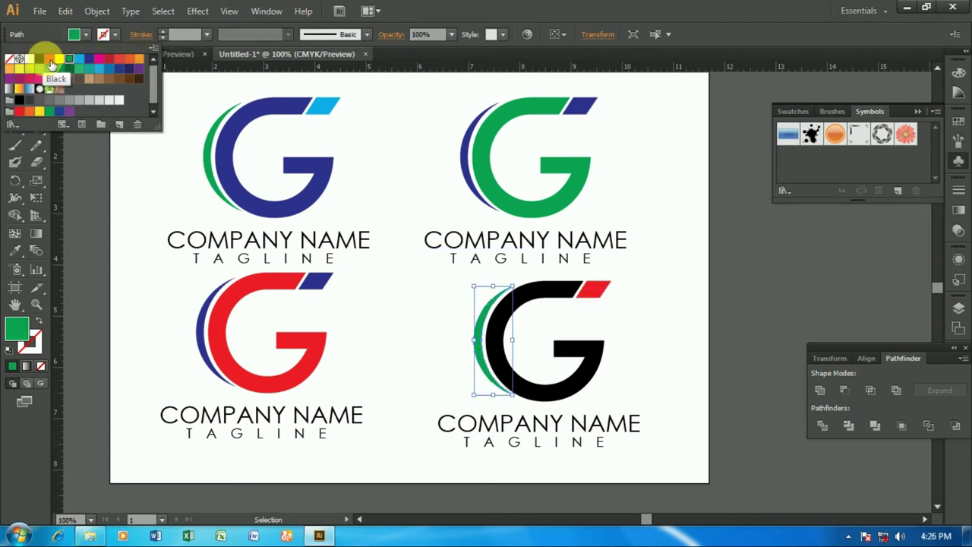
left_click(48, 58)
left_click(647, 310)
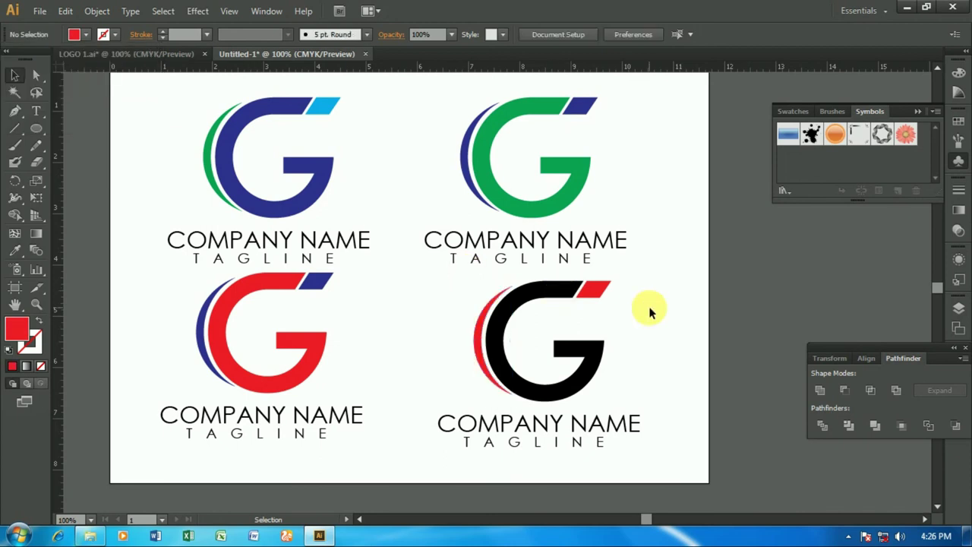